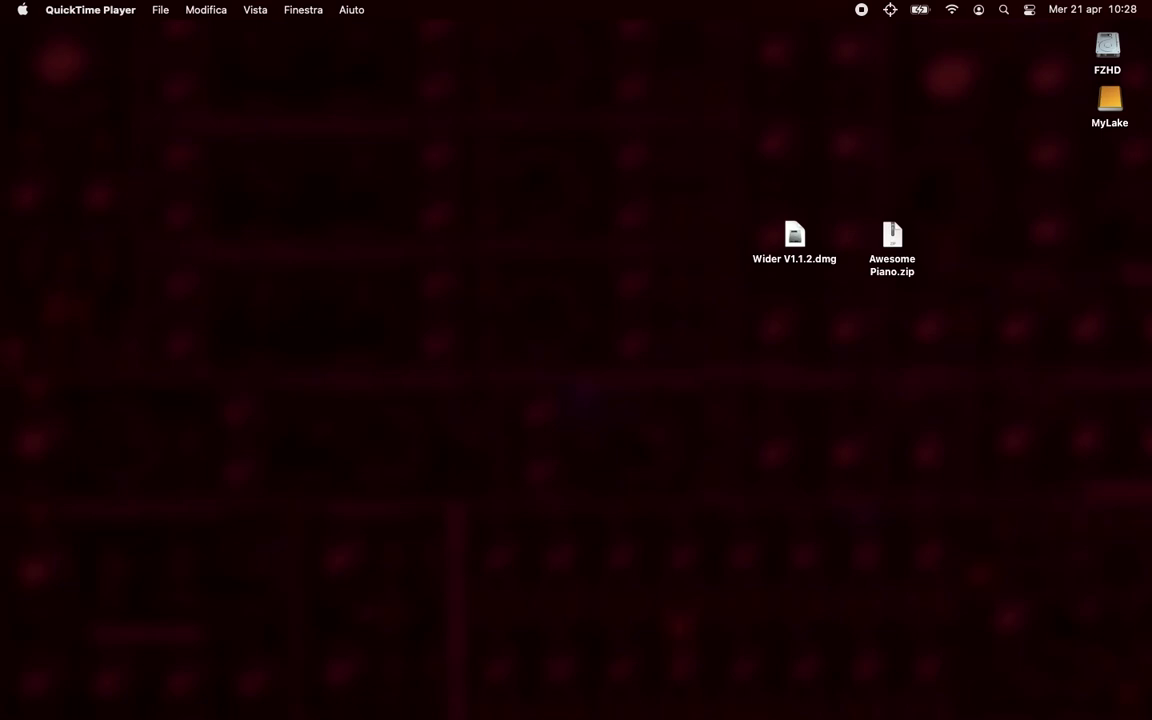
Check the allowed download sources in the general Security & Privacy settings of System Preferences, and close the preferences.
mouse_move(667, 700)
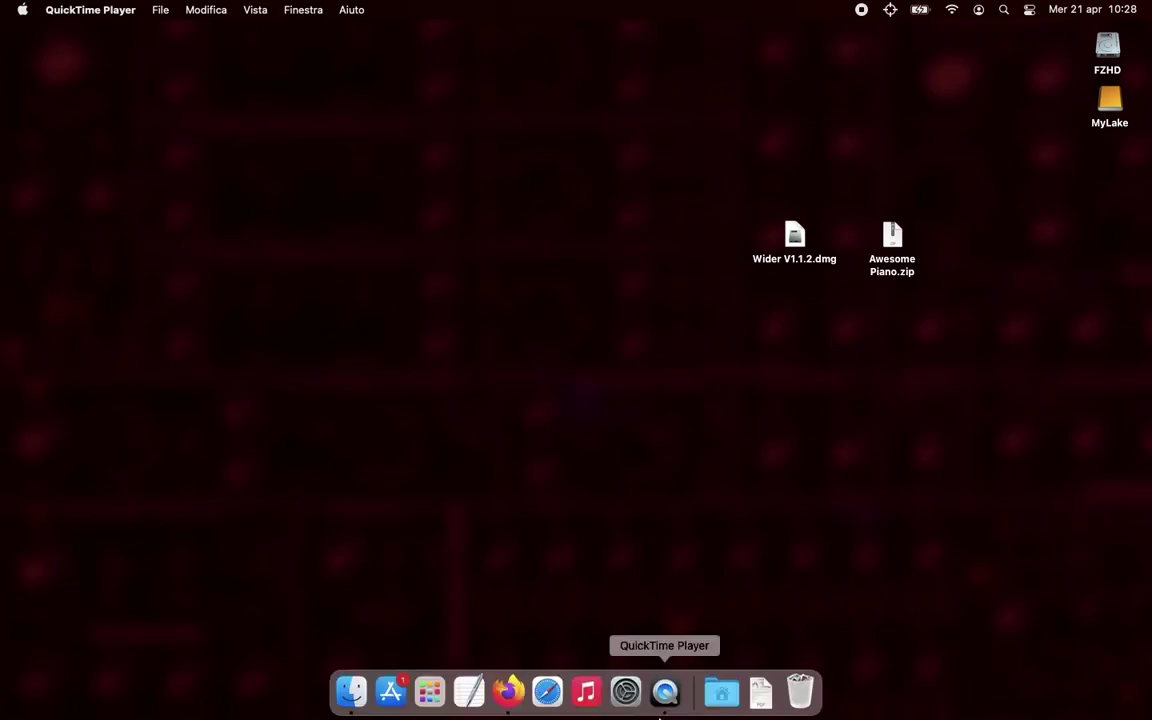
left_click(627, 692)
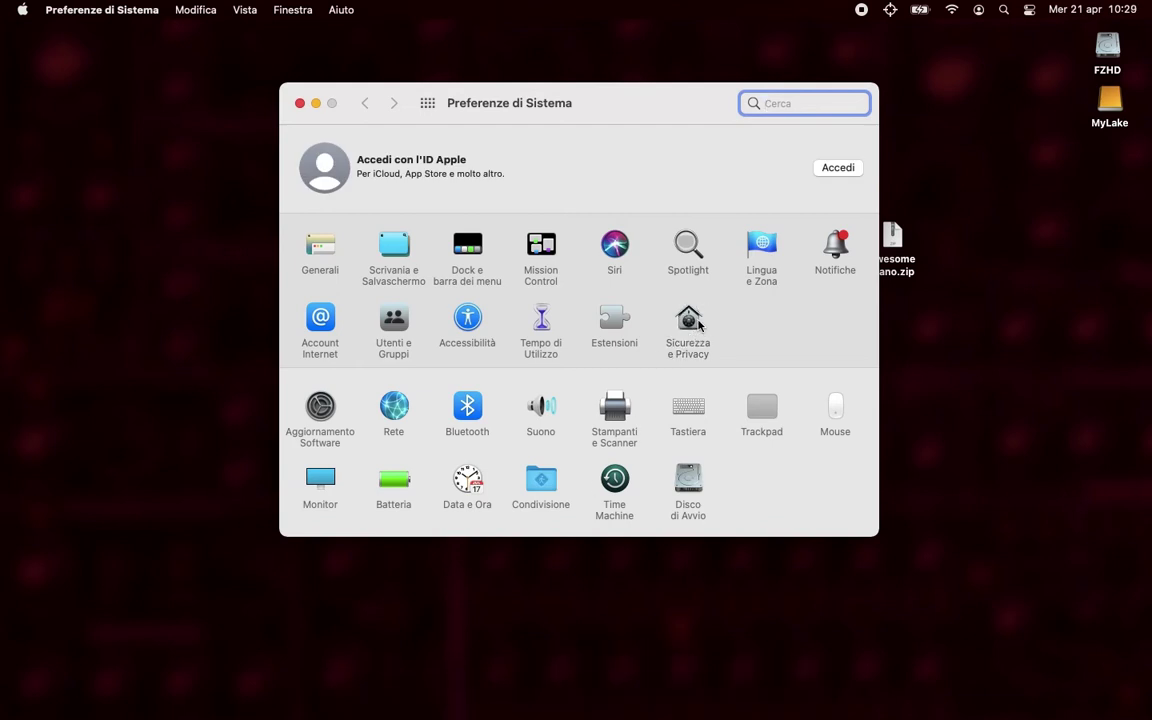
left_click(698, 322)
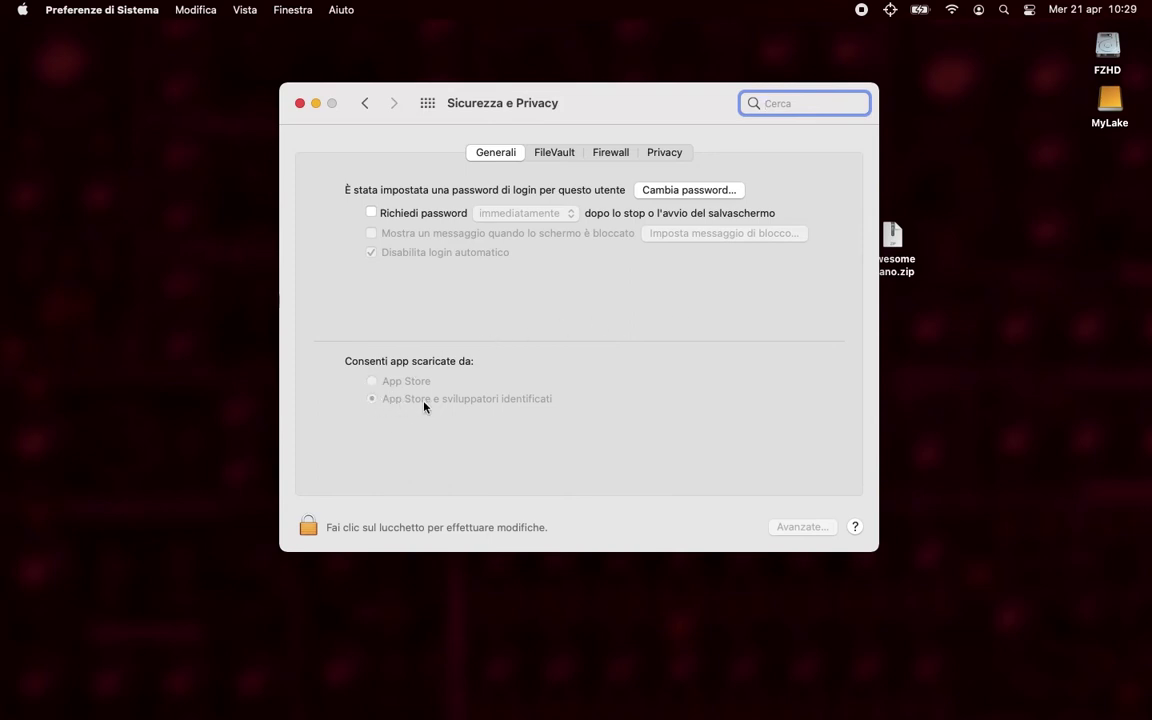
left_click(307, 528)
left_click(299, 104)
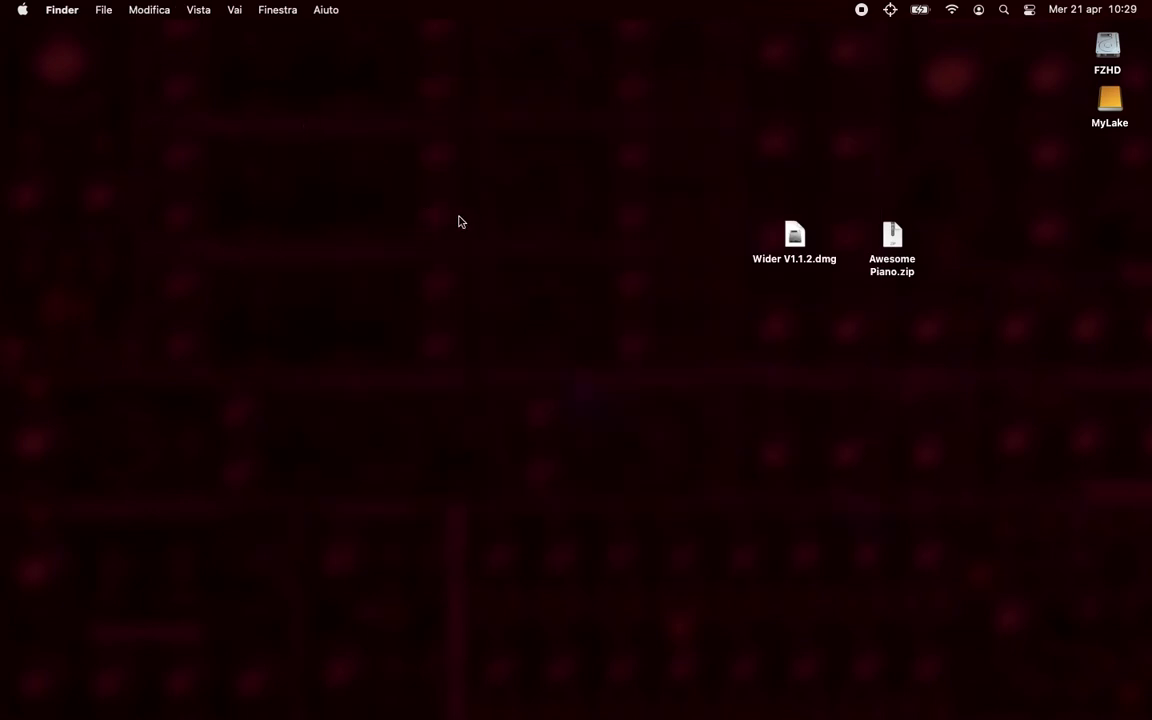
Mount the Wider V1.1.2.dmg disk image from the desktop and launch its Wider Setup.pkg installer.
left_click(795, 237)
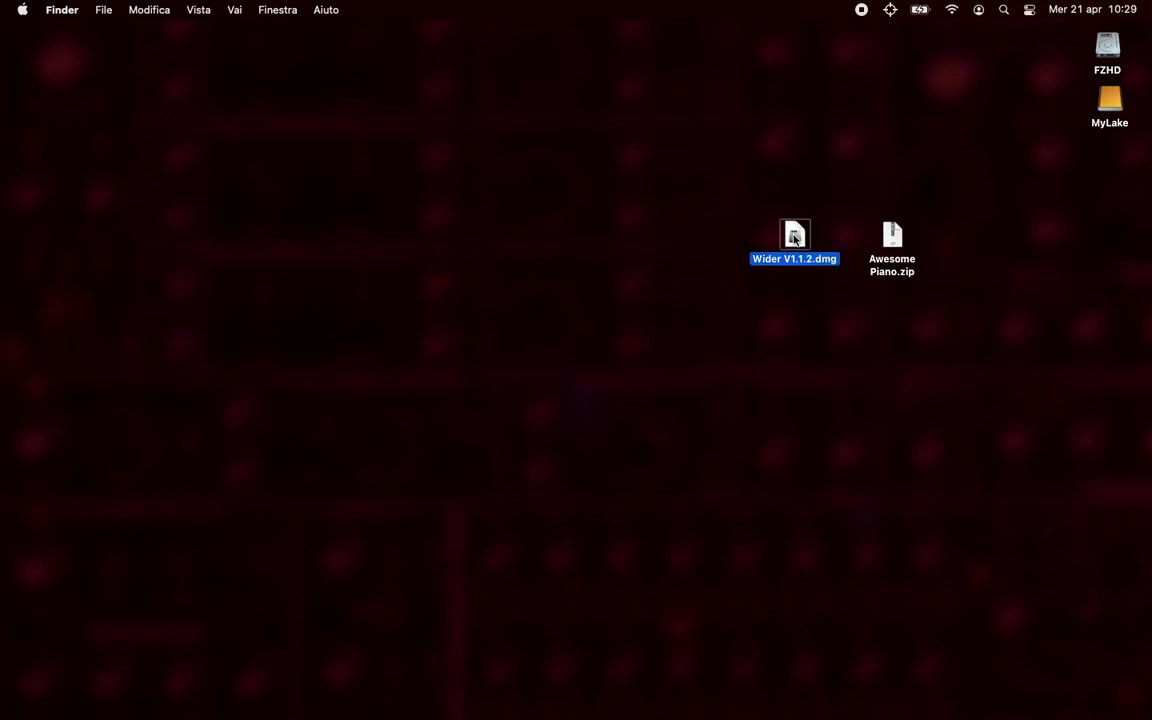
double_click(795, 237)
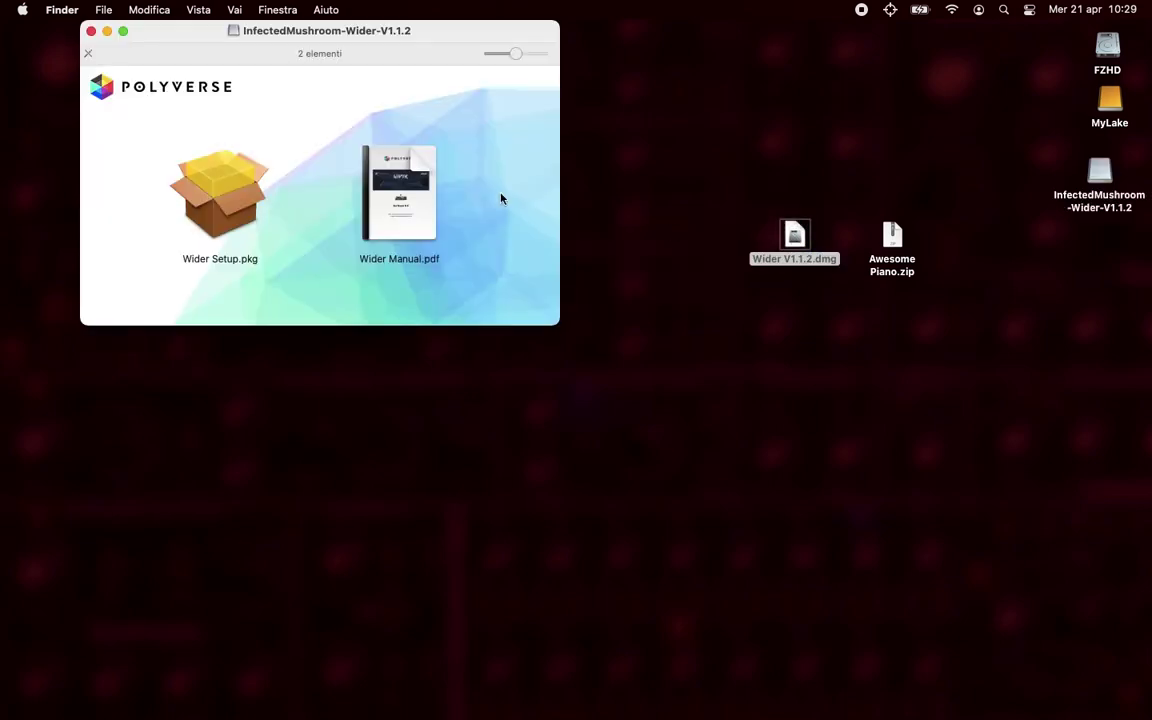
left_click(231, 206)
double_click(231, 206)
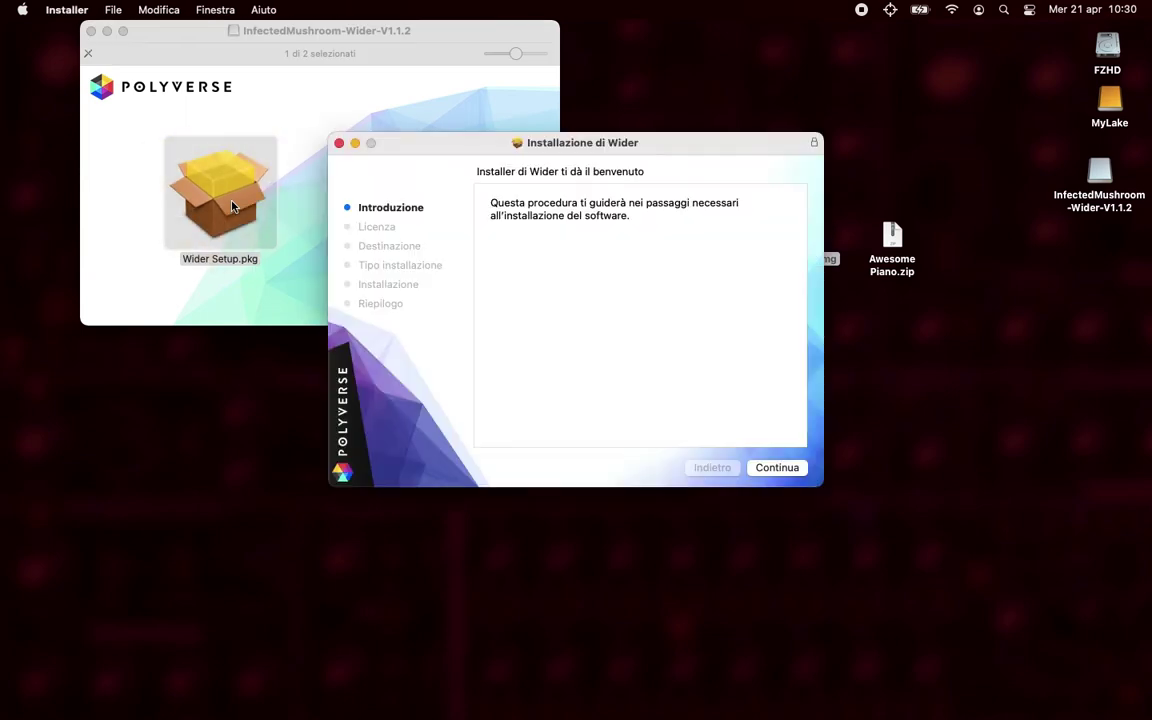
Proceed past the Wider installer's introduction and agree to the software license.
left_click(777, 469)
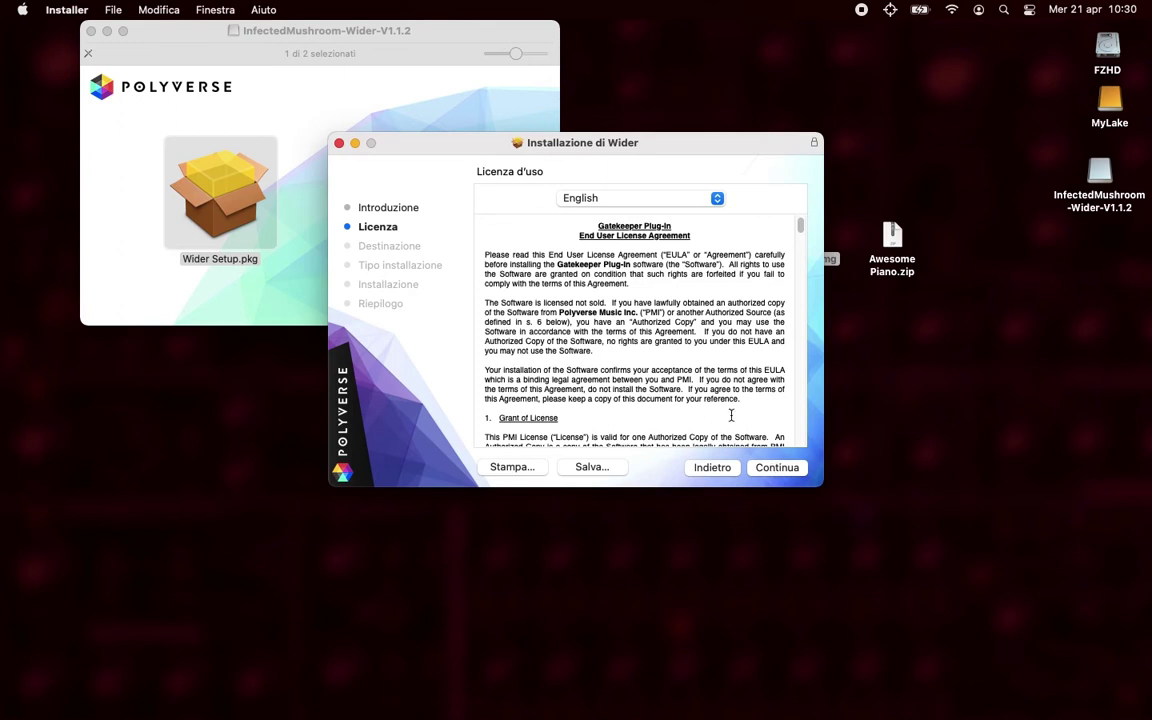
left_click(781, 472)
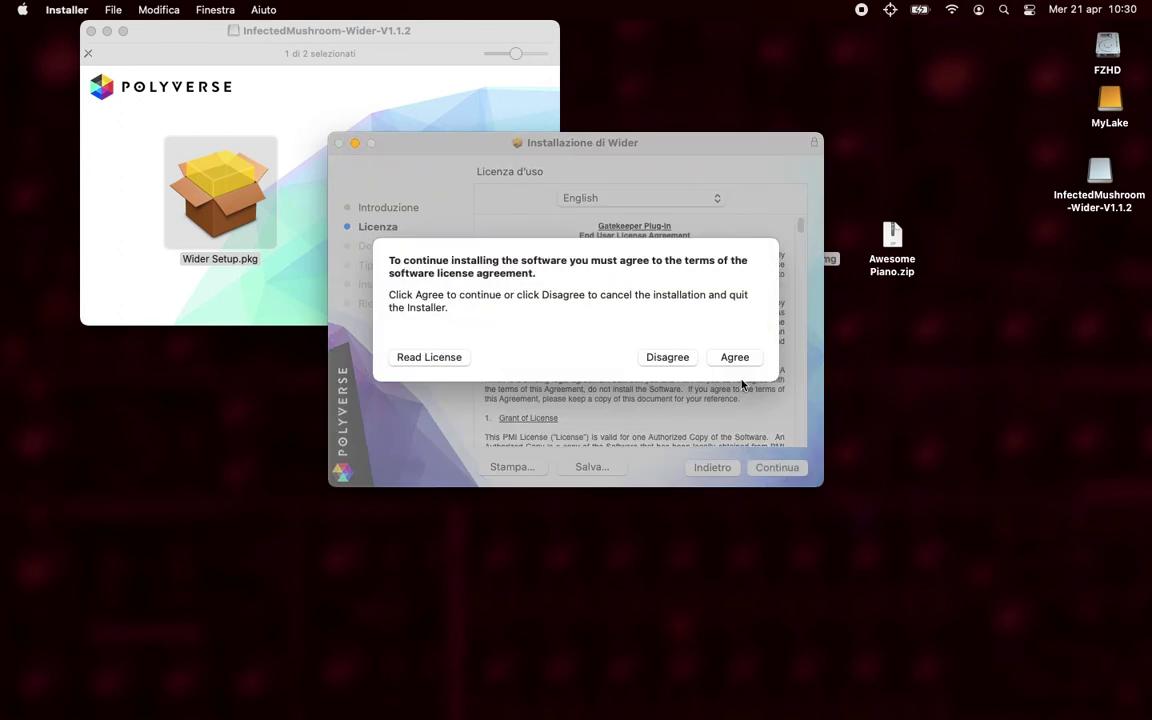
left_click(740, 350)
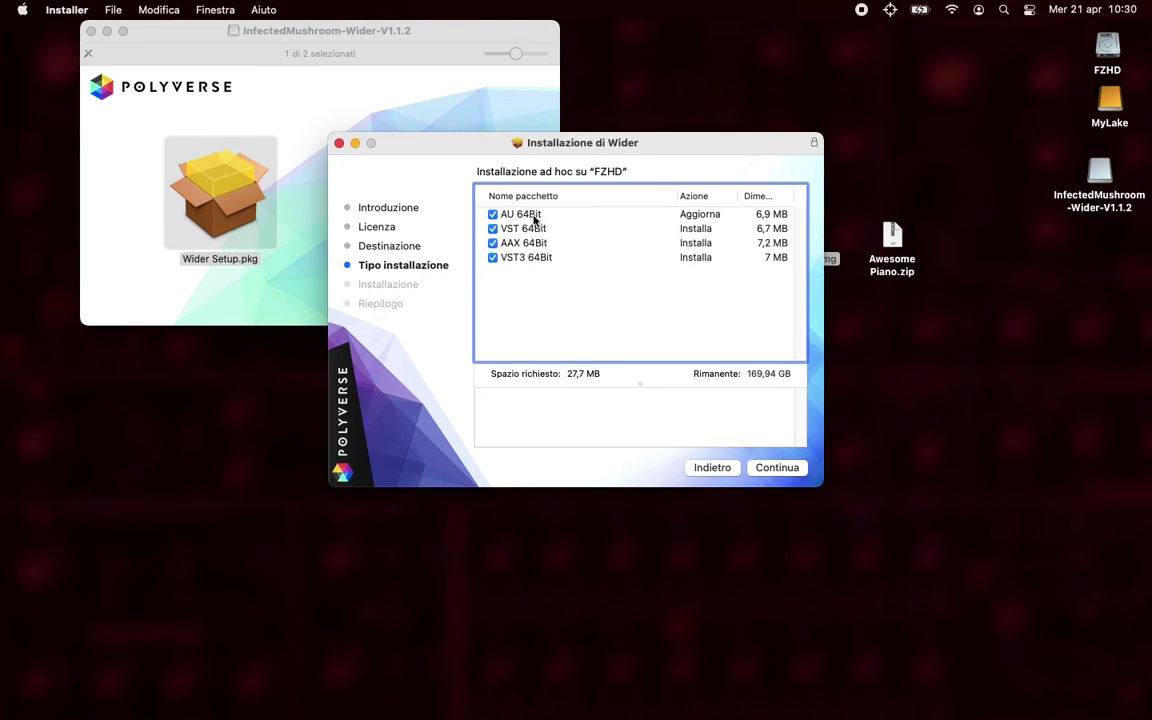
Exclude the VST 64Bit, AAX 64Bit and VST3 64Bit packages, keeping only AU 64Bit for the Wider installation.
left_click(492, 229)
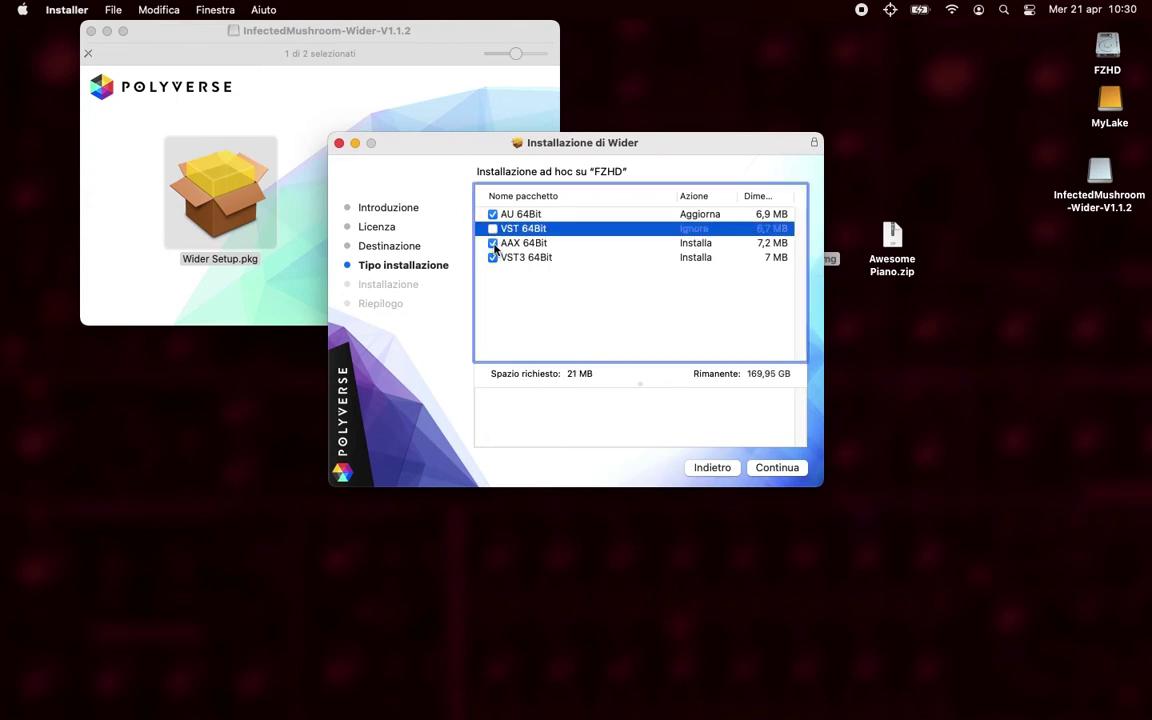
left_click(492, 243)
left_click(493, 258)
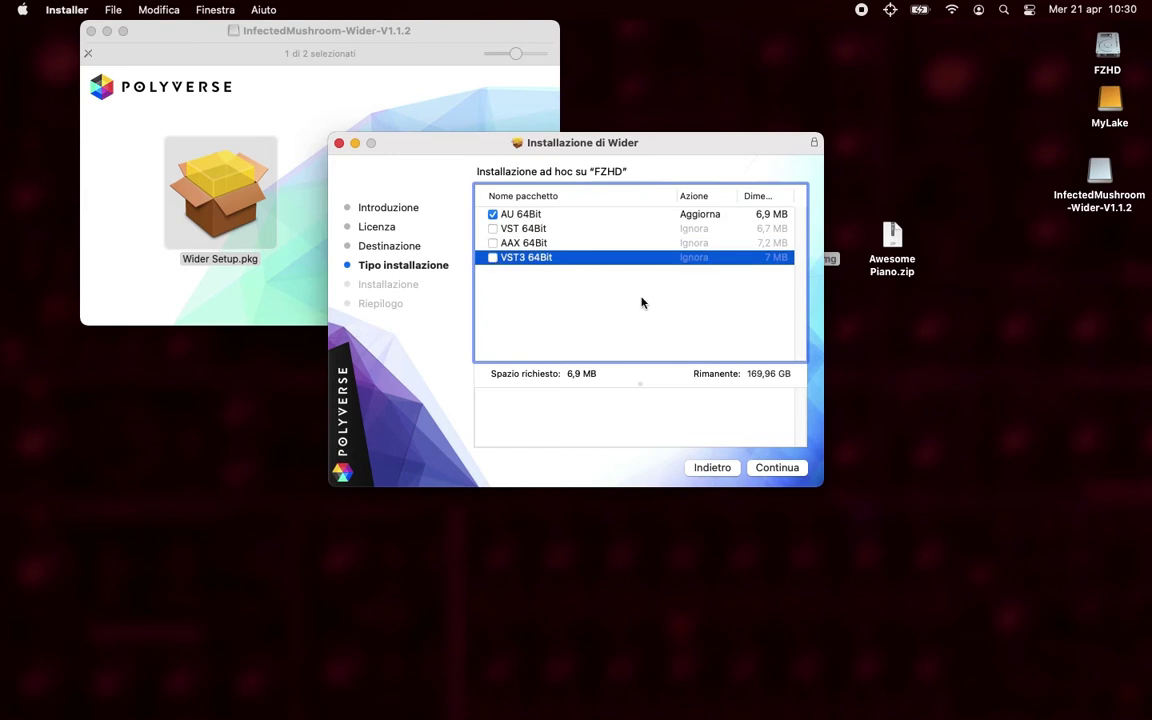
left_click(781, 467)
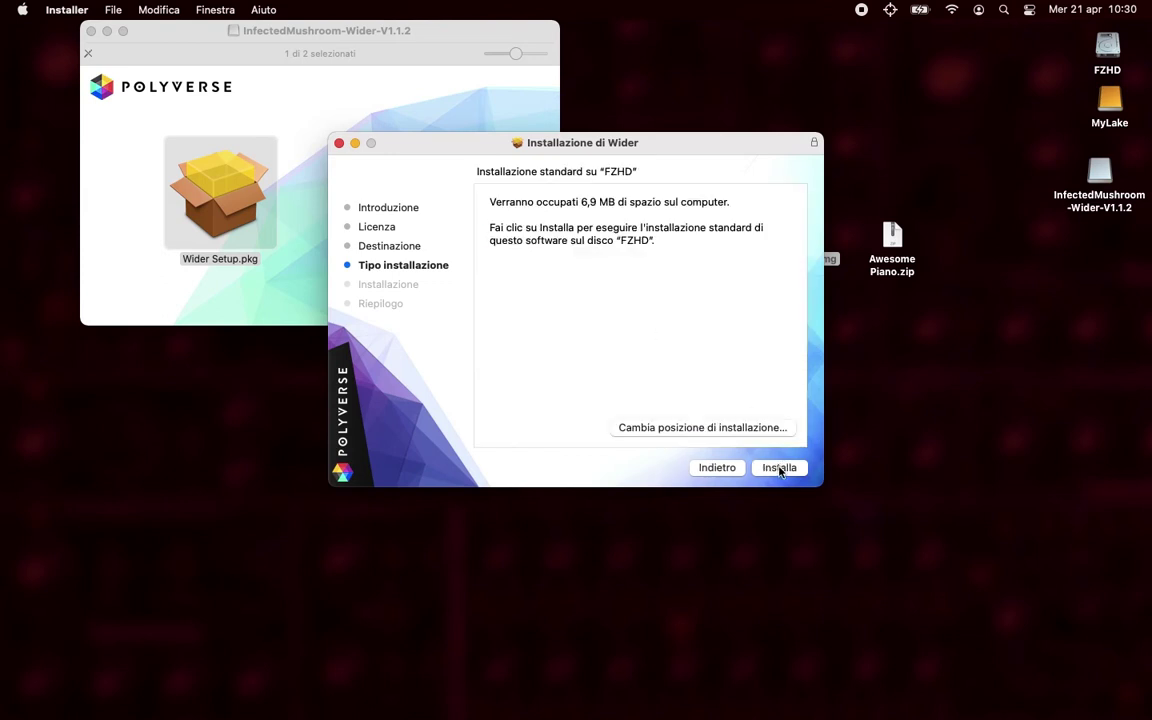
Install Wider on the FZHD disk, authorizing it with the account password, and close the installer when it finishes.
left_click(792, 470)
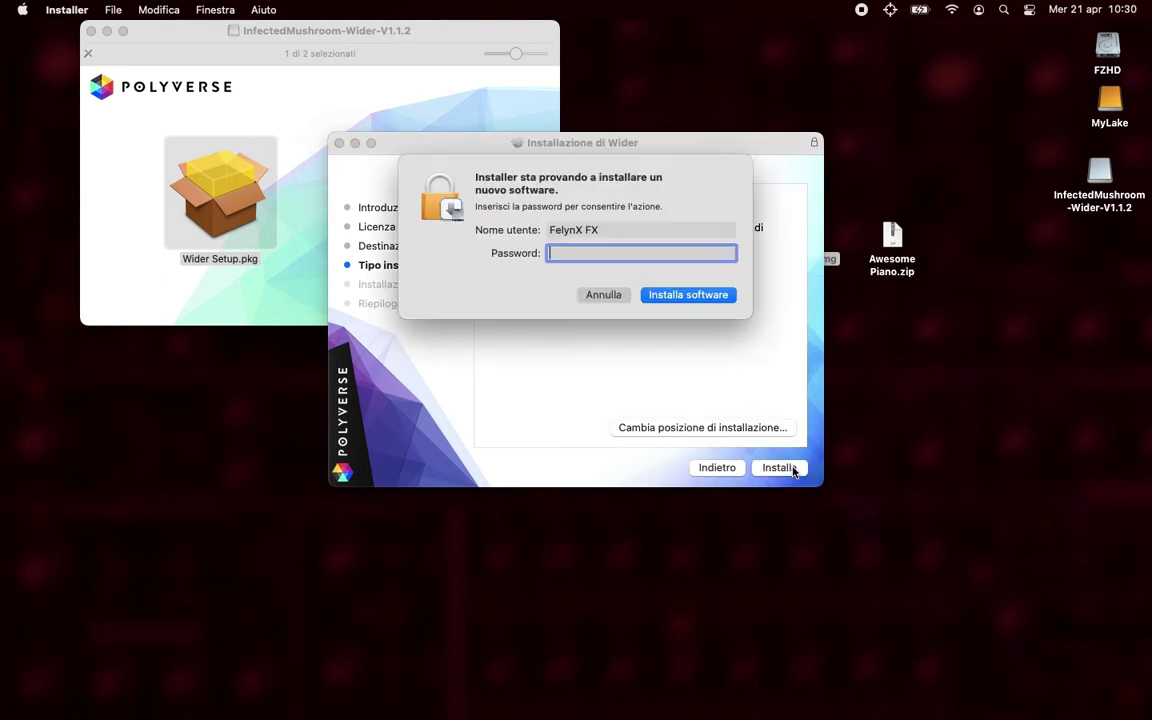
type("*******")
key("Return")
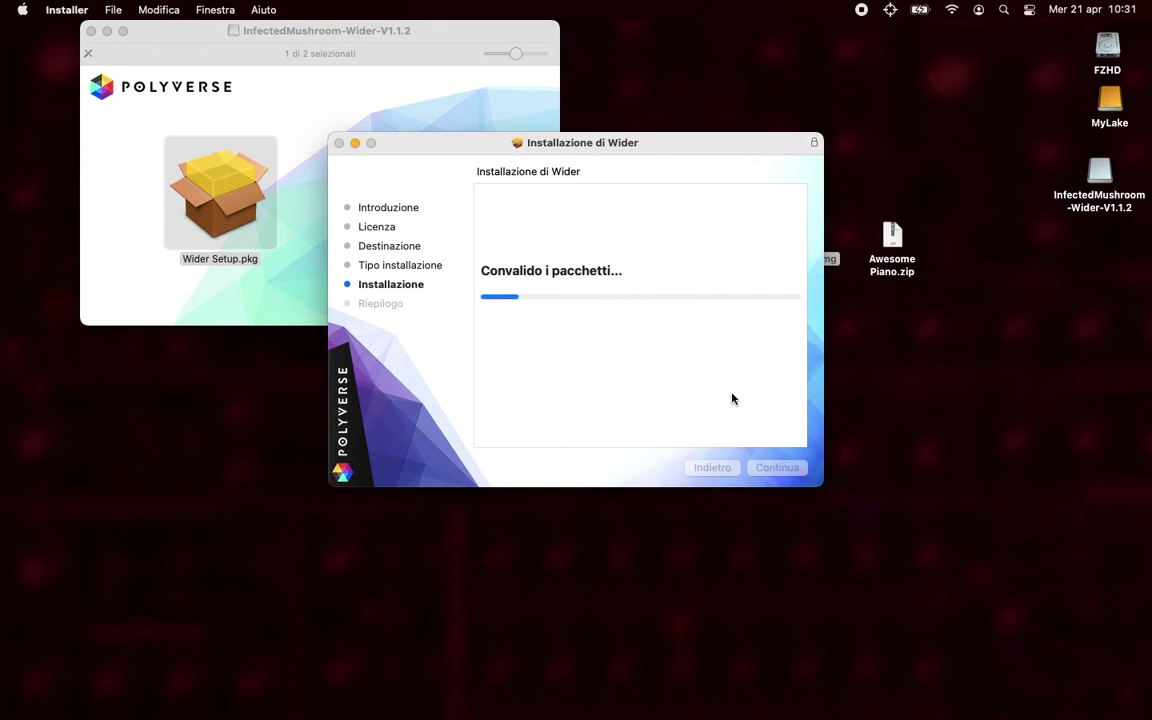
left_click(782, 469)
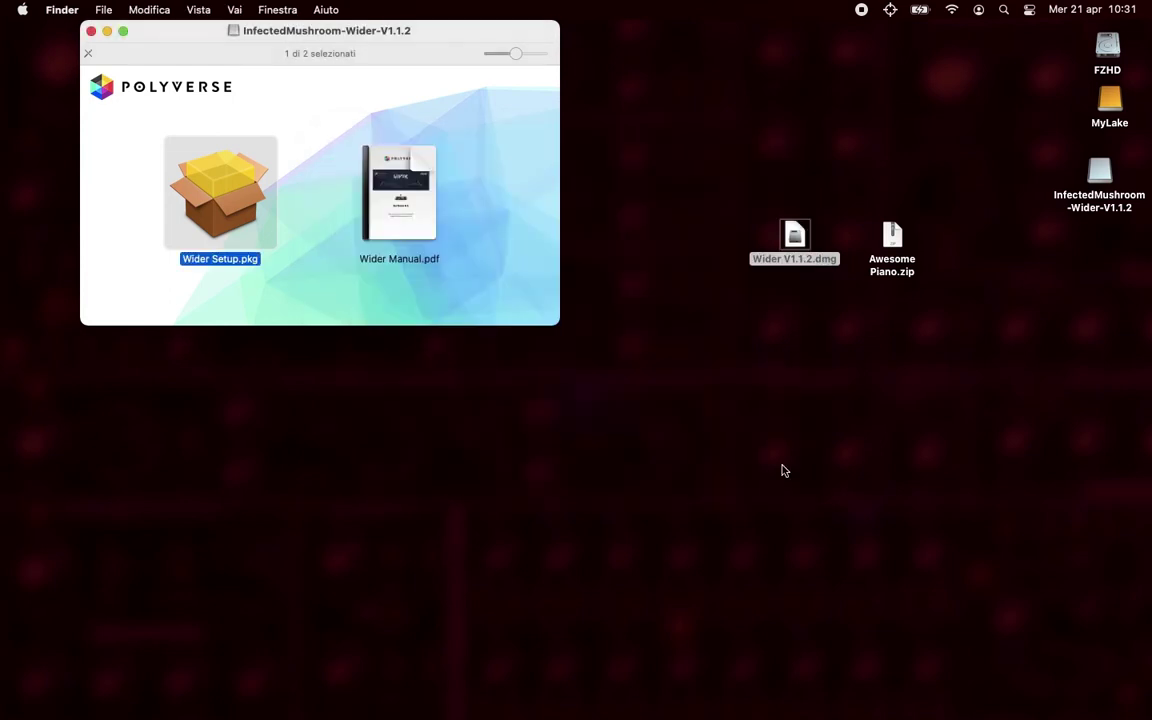
Close the InfectedMushroom-Wider-V1.1.2 window and eject its mounted disk image.
left_click(90, 31)
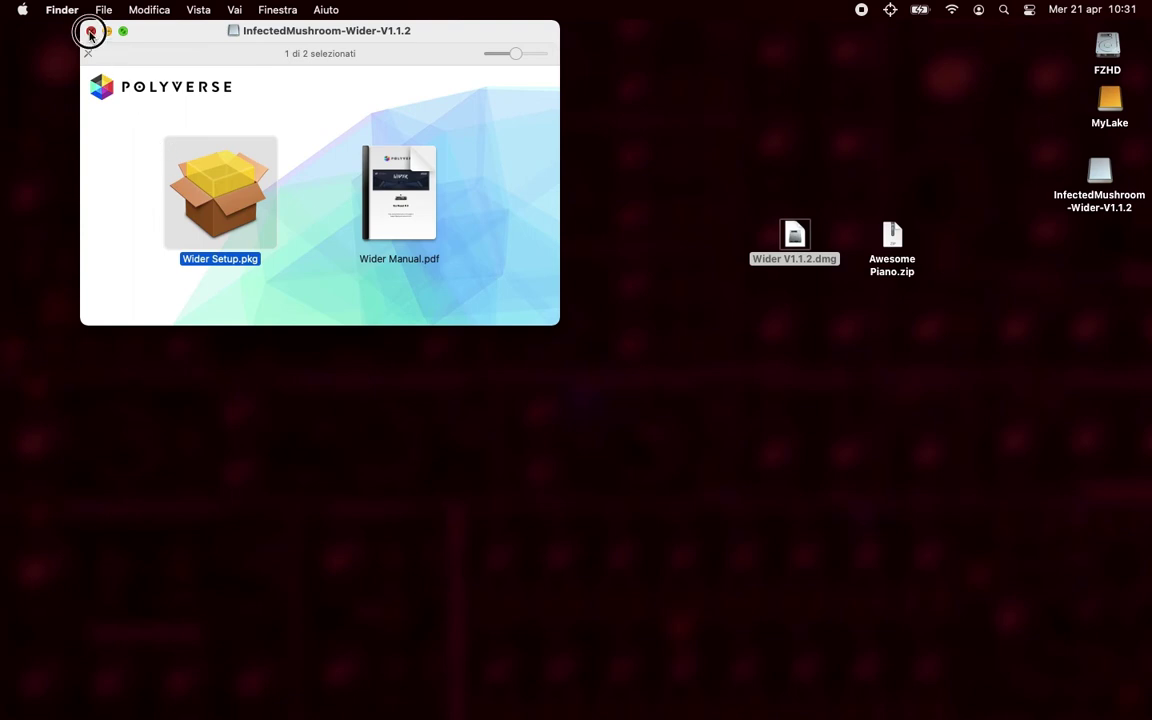
left_click(1096, 172)
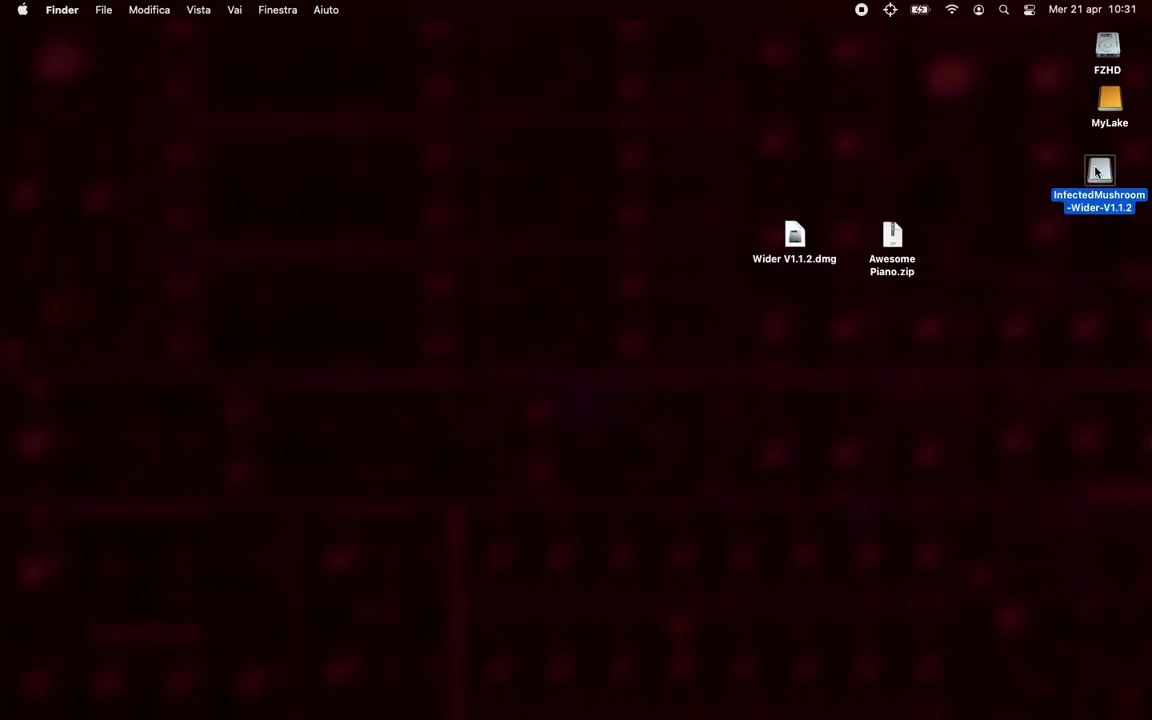
key("super+e")
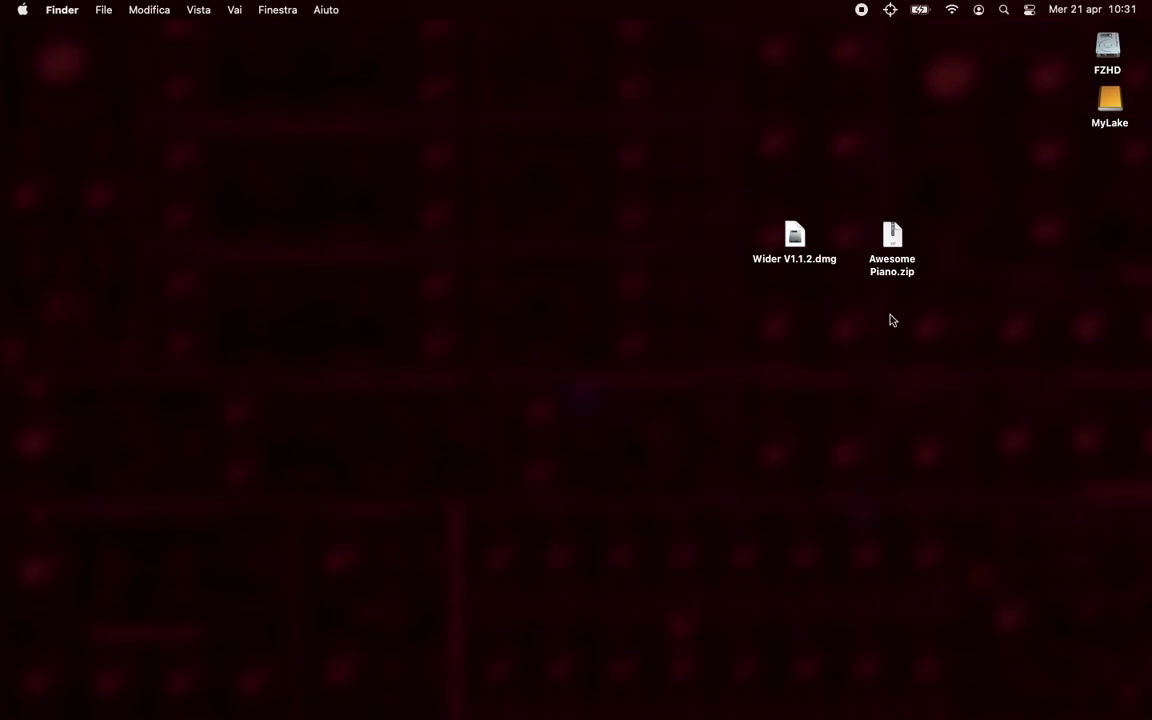
Extract Awesome Piano.zip on the desktop, place the extracted folder below the archive, and open it.
double_click(893, 236)
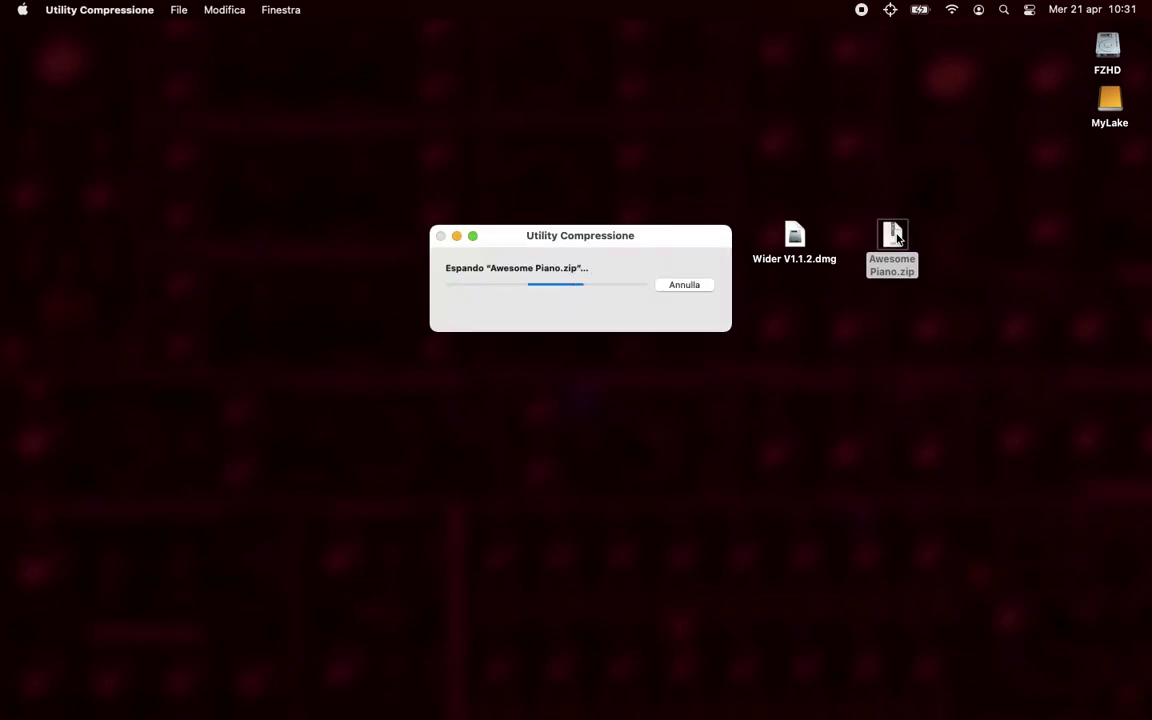
left_click_drag(928, 274, 914, 318)
double_click(904, 312)
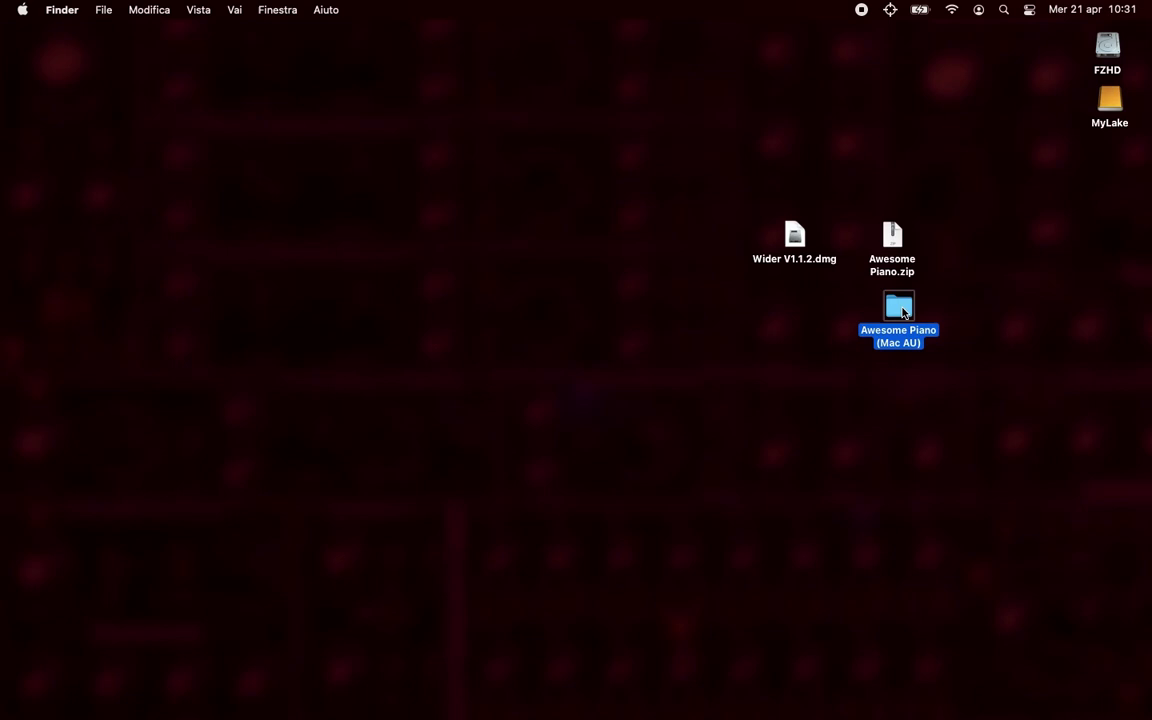
left_click_drag(610, 132, 555, 245)
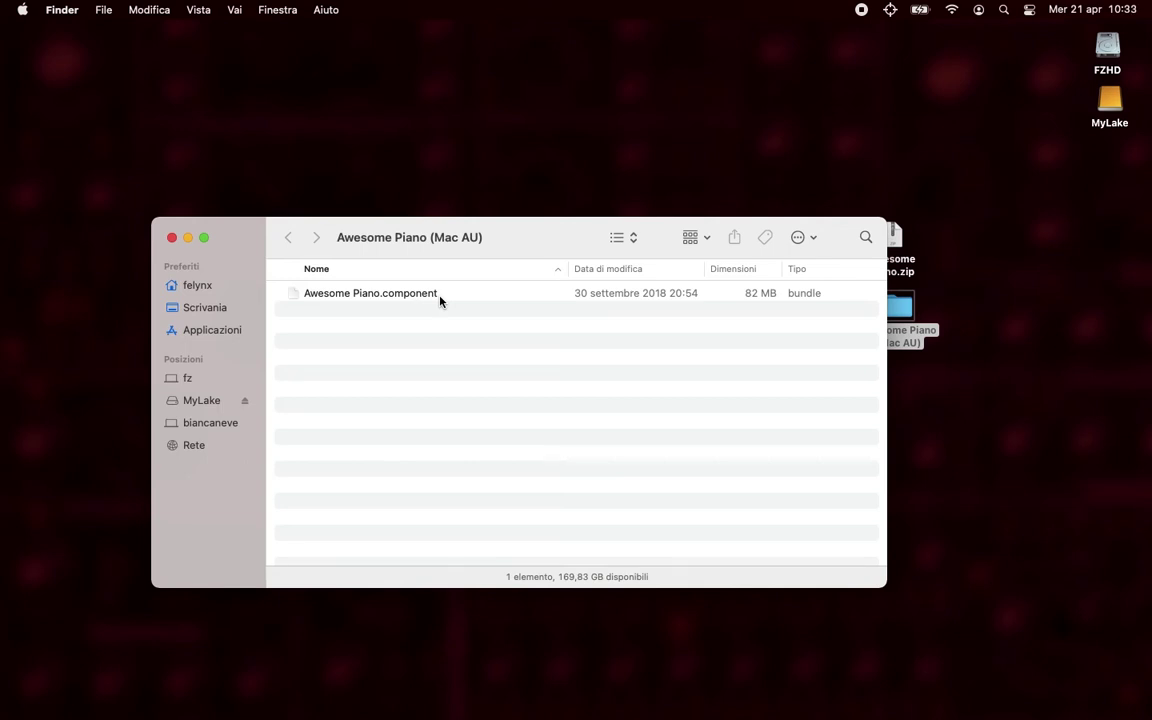
Browse from the computer level to the FZHD disk's Libreria/Audio/Plug-Ins/Components folder.
left_click(235, 10)
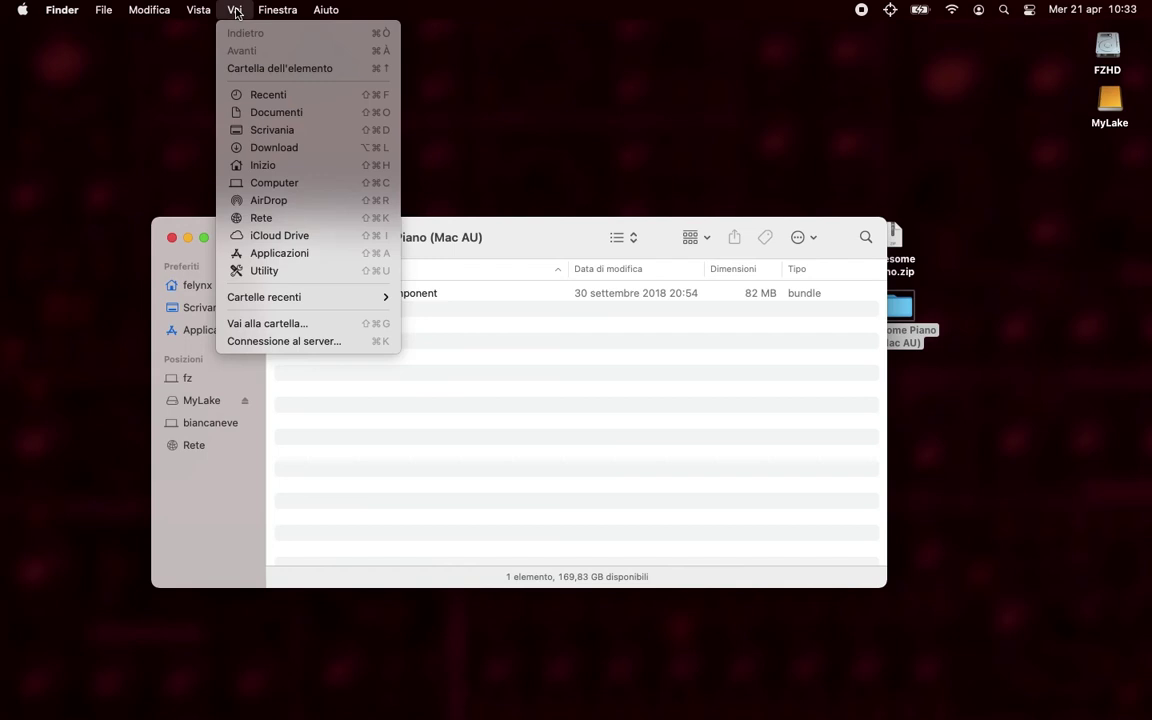
left_click(254, 183)
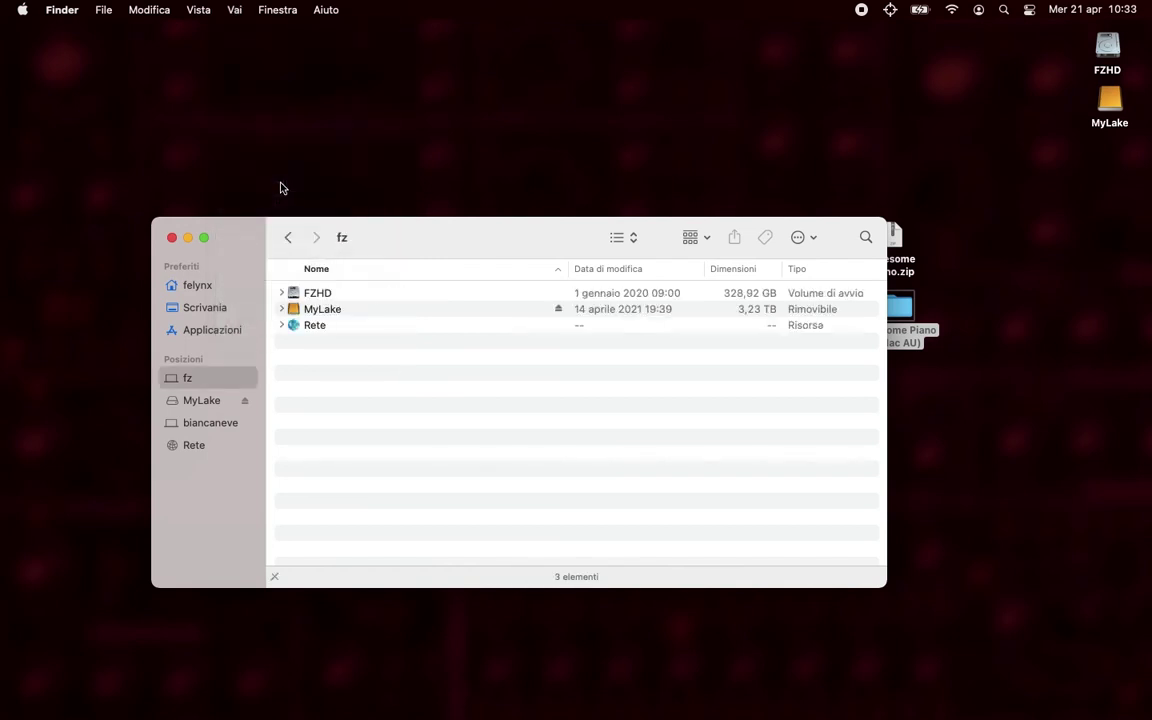
double_click(321, 294)
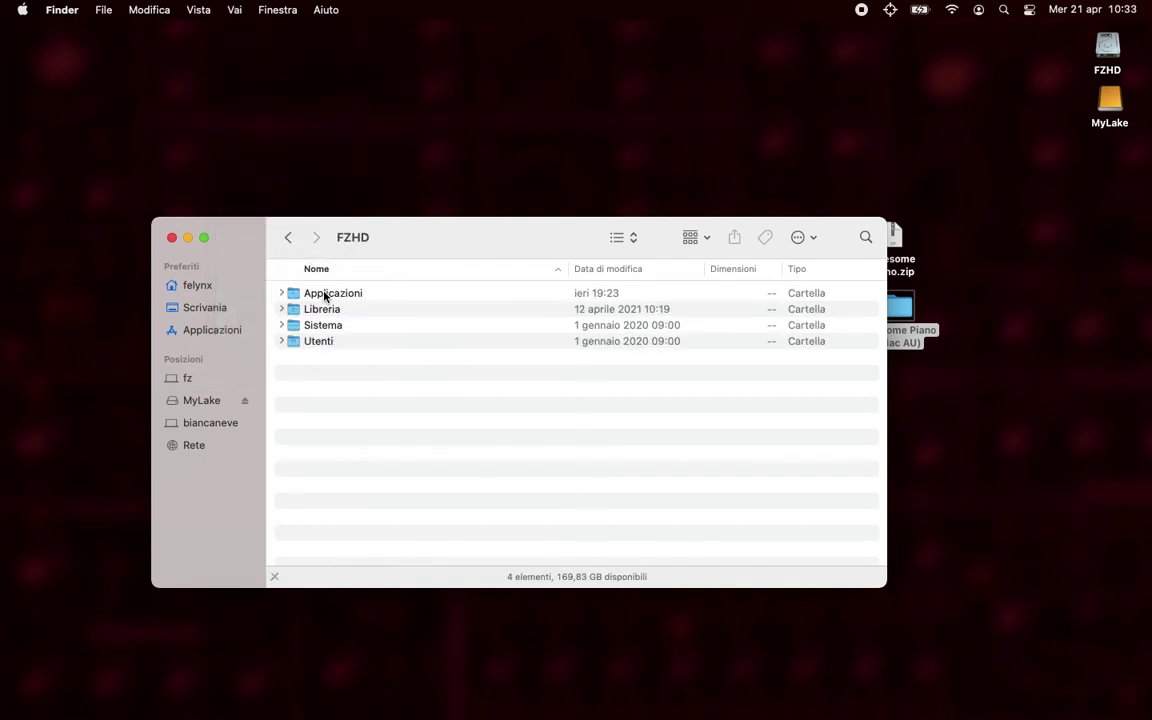
double_click(331, 316)
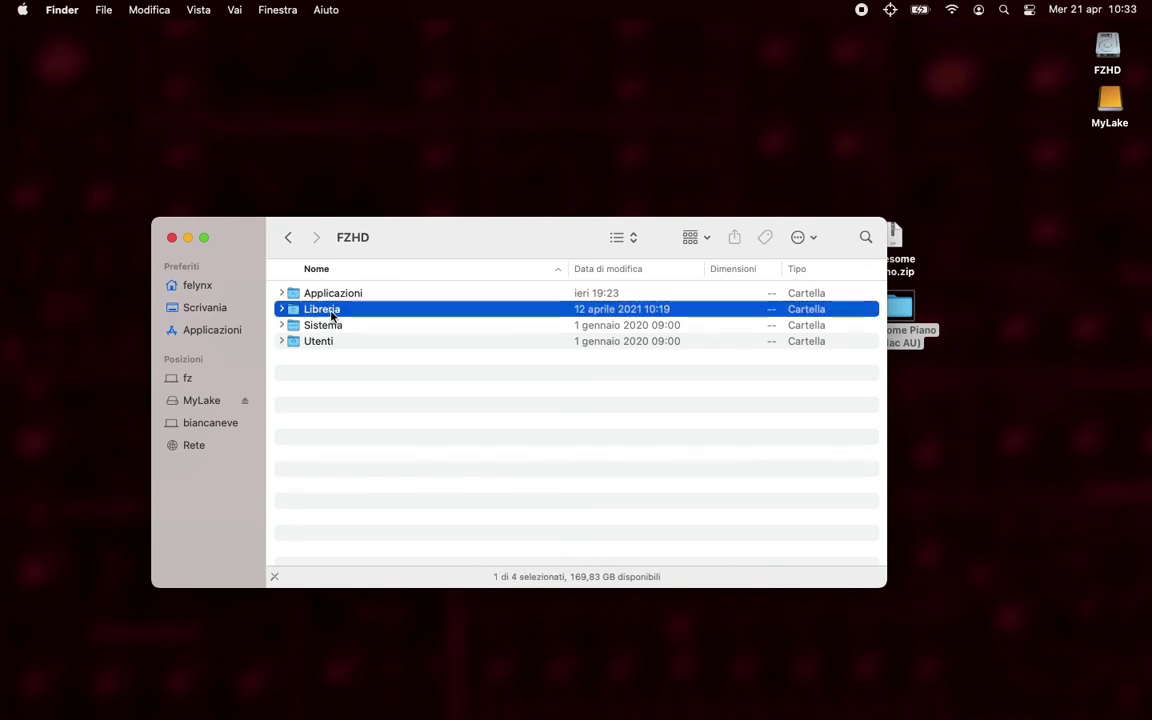
double_click(330, 326)
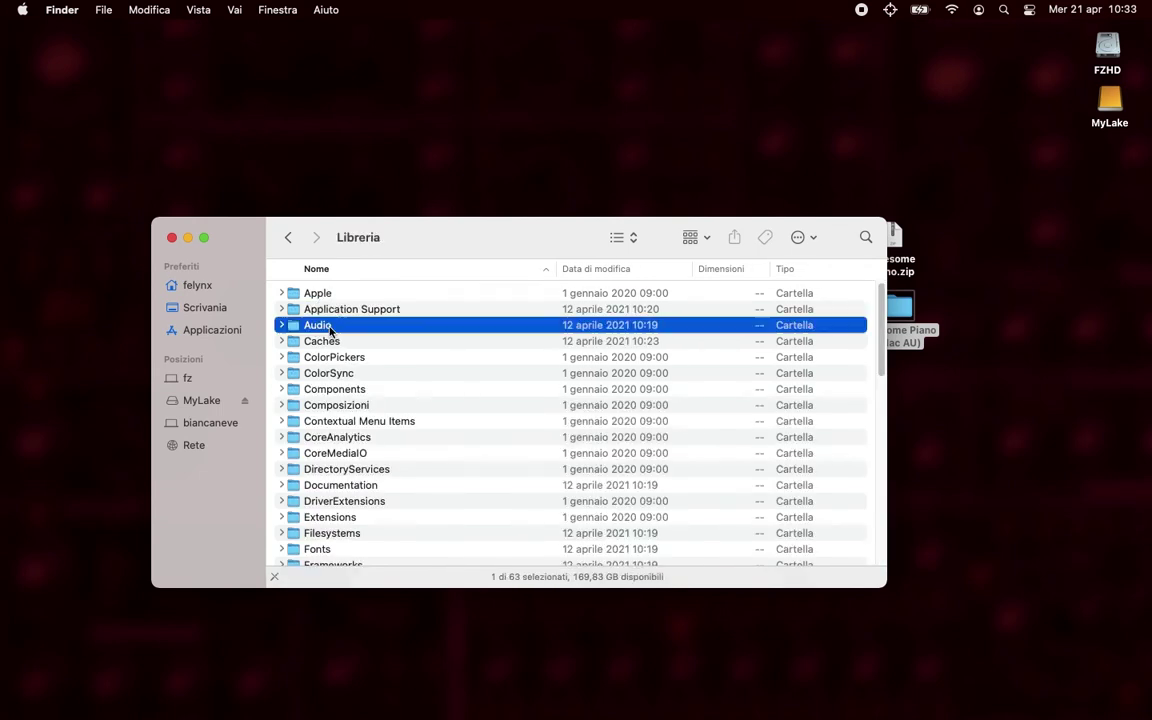
double_click(325, 405)
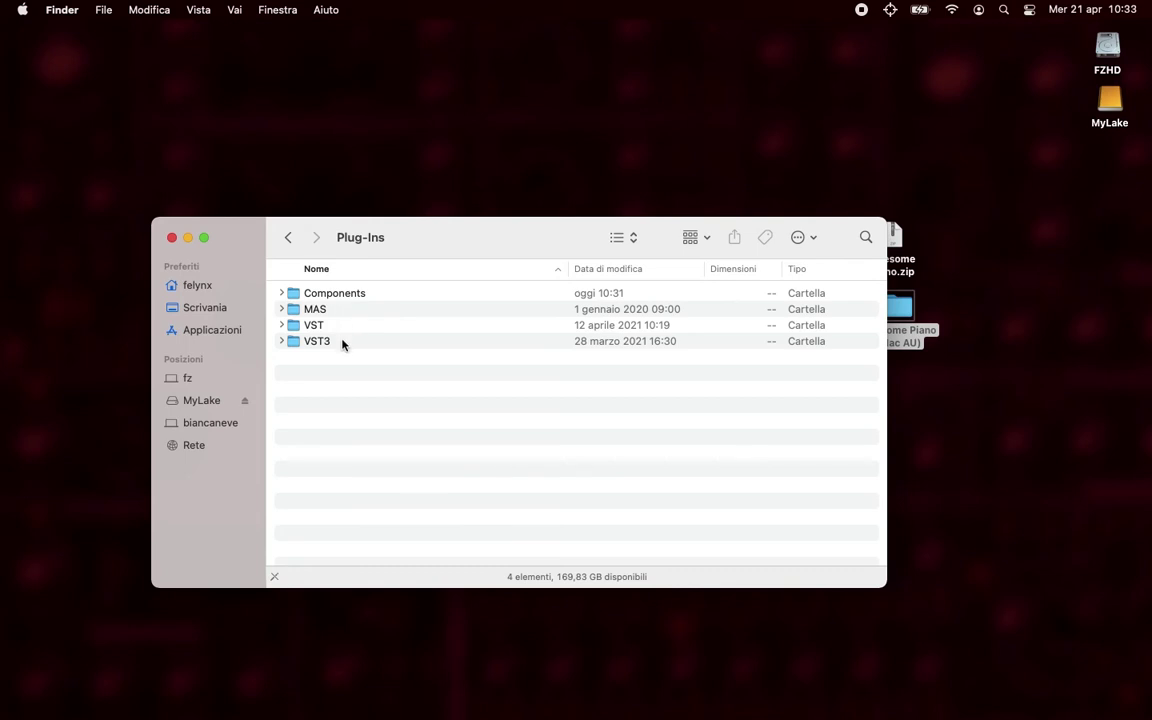
double_click(360, 296)
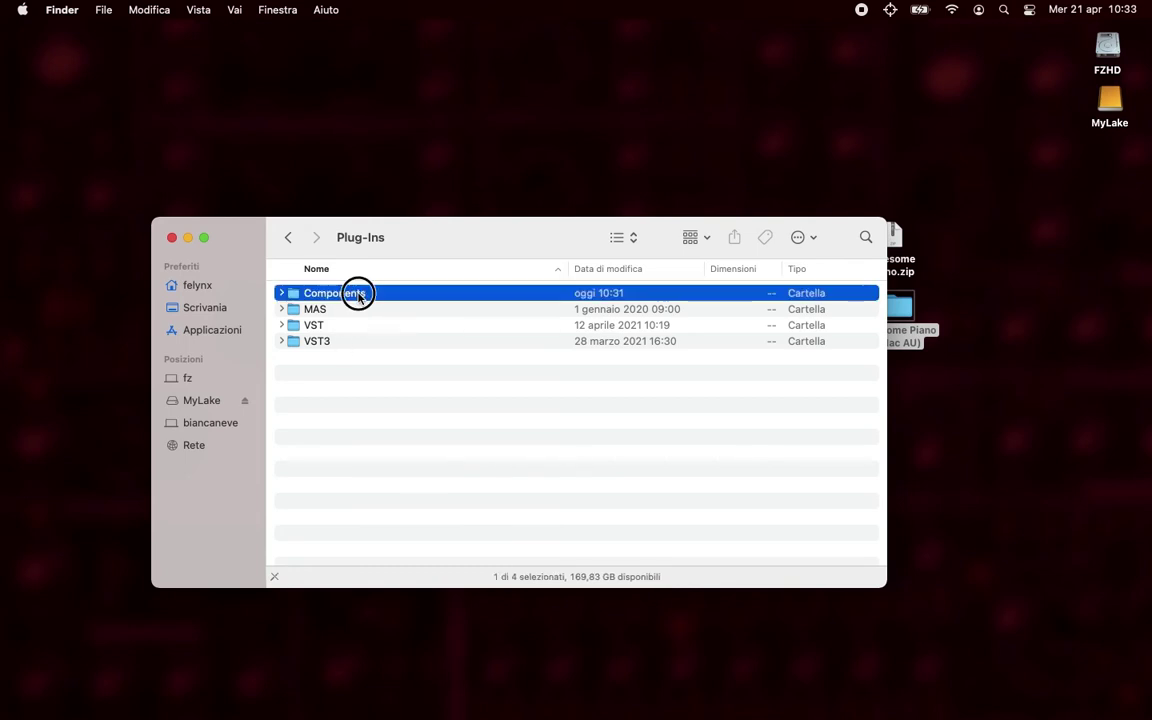
Make the Components folder window taller and narrower, and reposition it so the desktop's Awesome Piano folder stays reachable.
left_click_drag(507, 247, 444, 181)
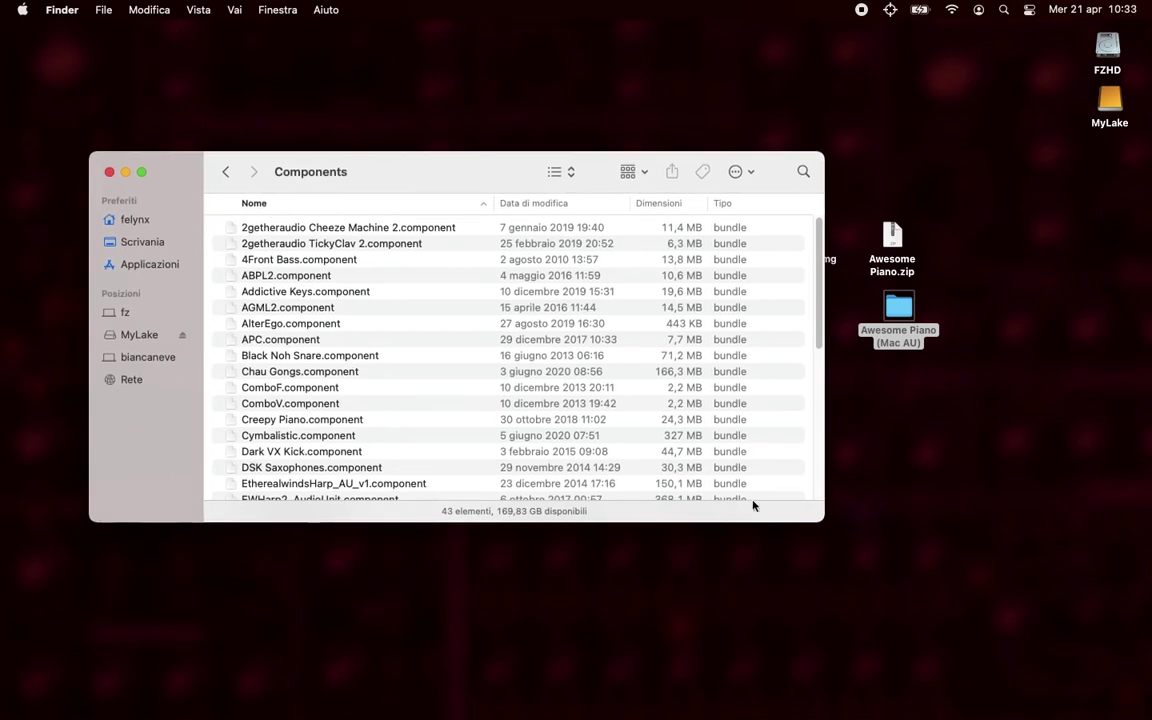
left_click_drag(822, 518, 737, 689)
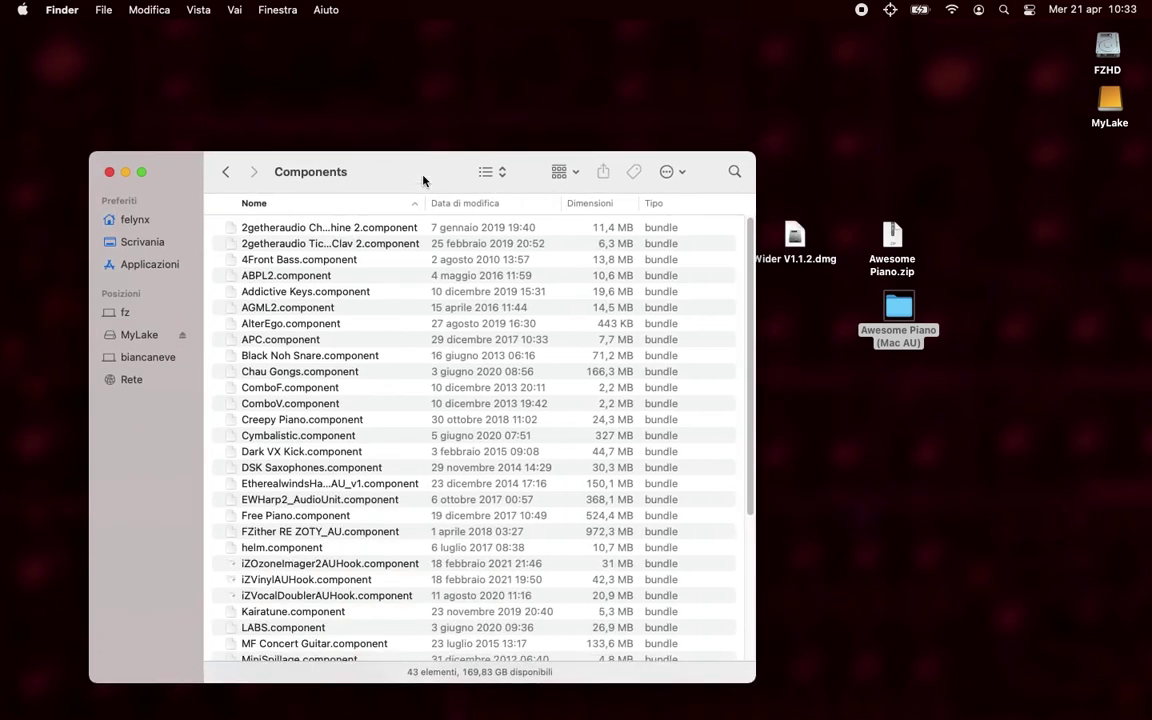
left_click_drag(424, 180, 476, 175)
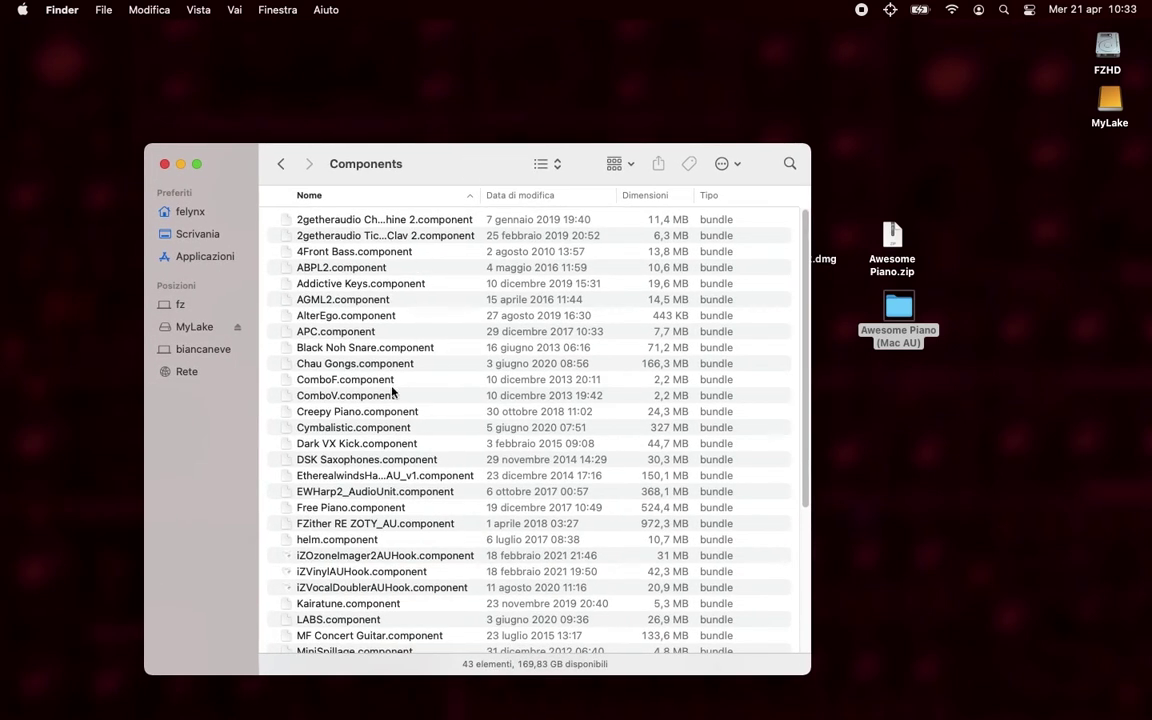
Copy Awesome Piano.component from the desktop's Awesome Piano (Mac AU) folder into the Components folder.
double_click(898, 308)
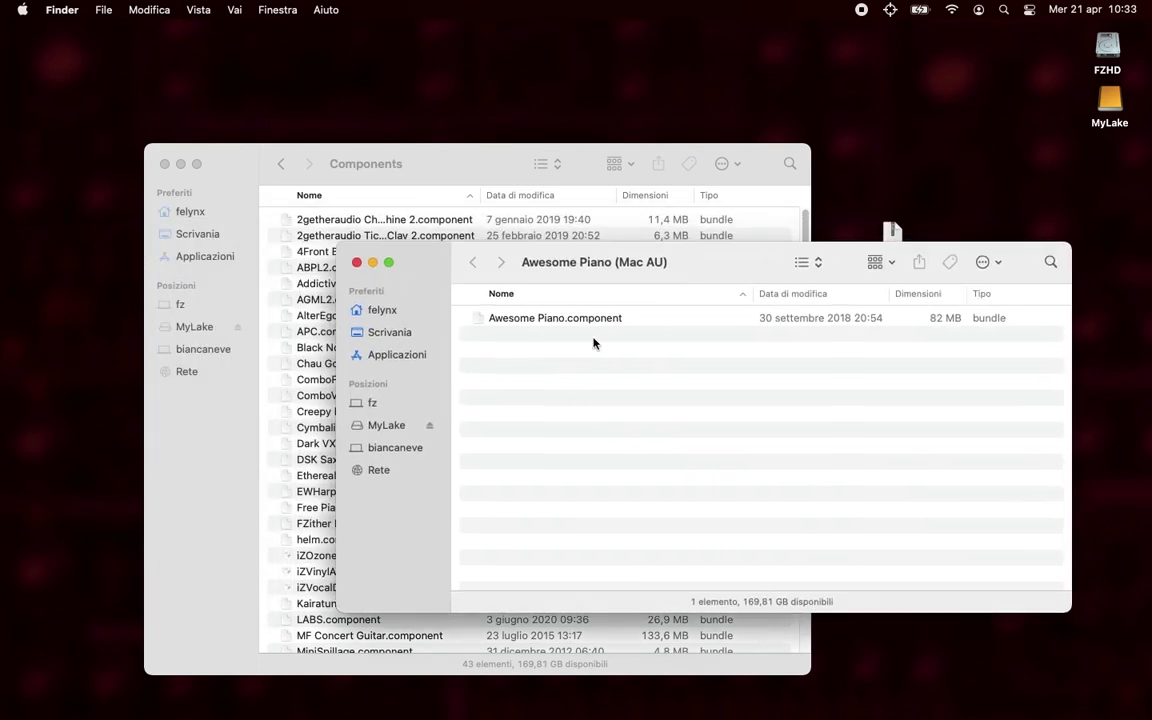
left_click(590, 322)
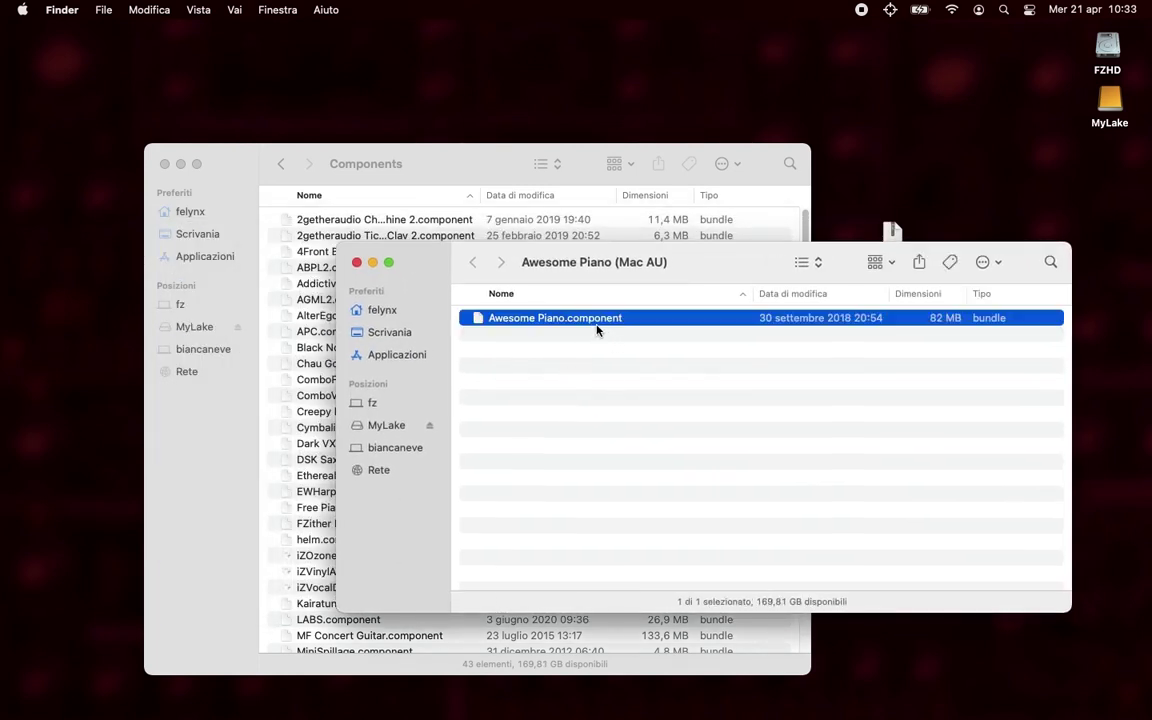
right_click(593, 322)
left_click(670, 539)
left_click(466, 170)
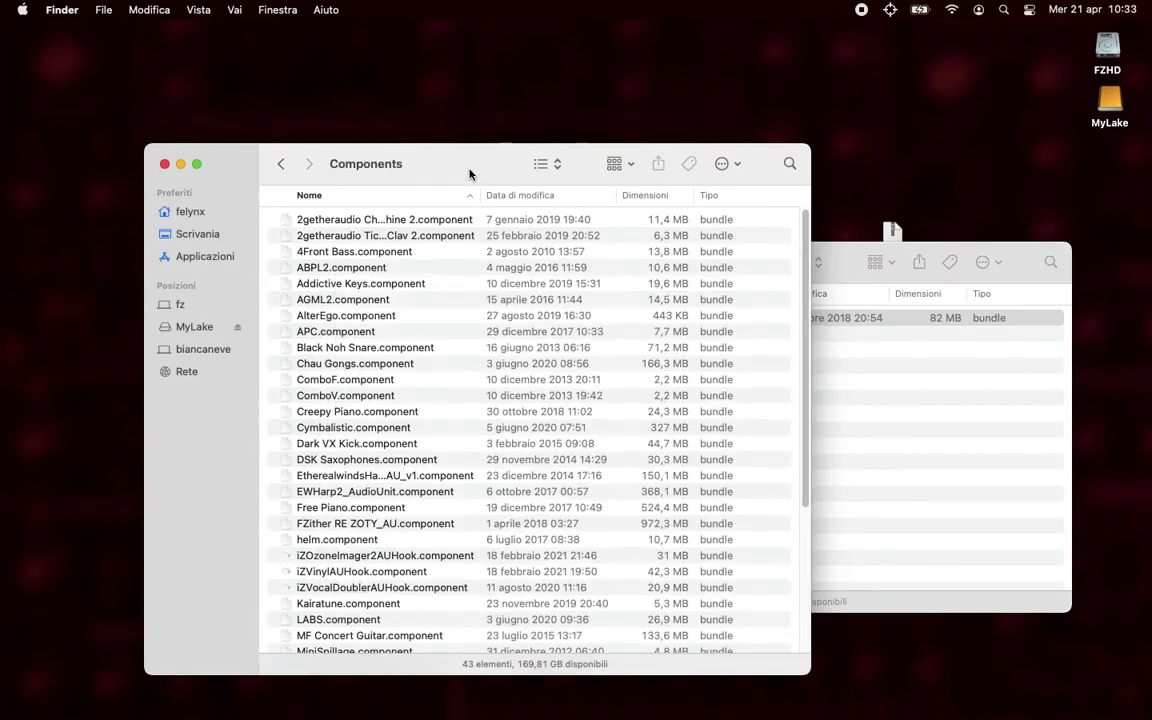
key("super+v")
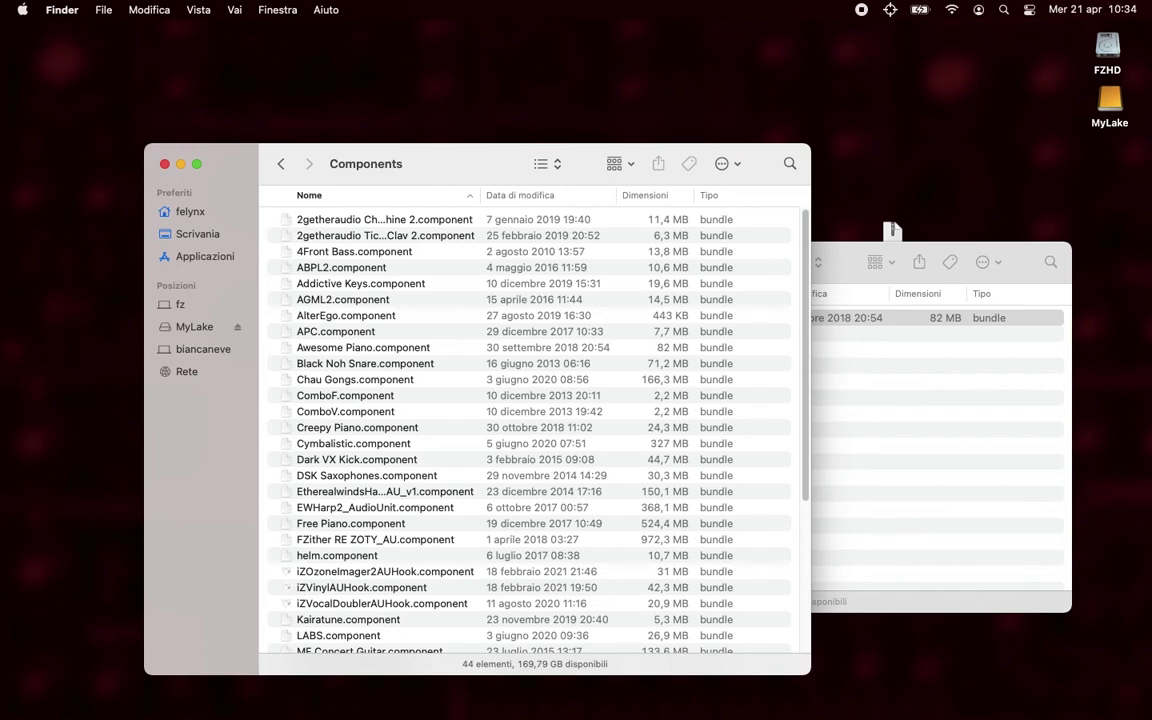
Launch Logic Pro and start a new project.
key("F4")
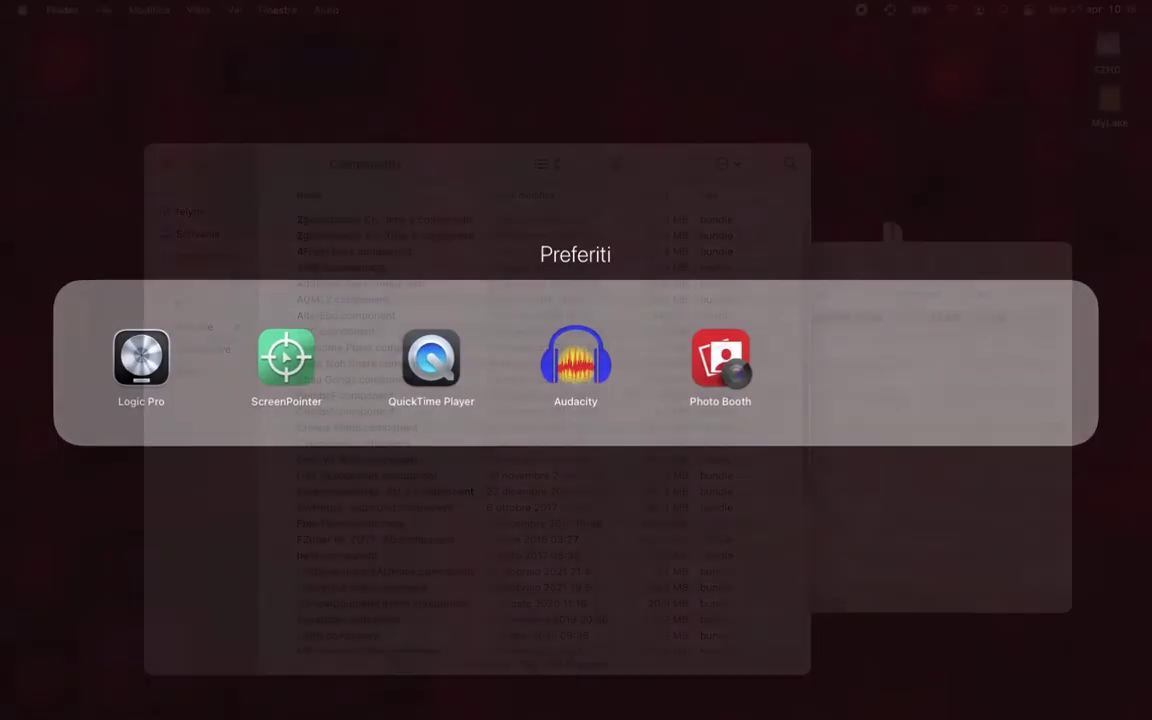
left_click(162, 370)
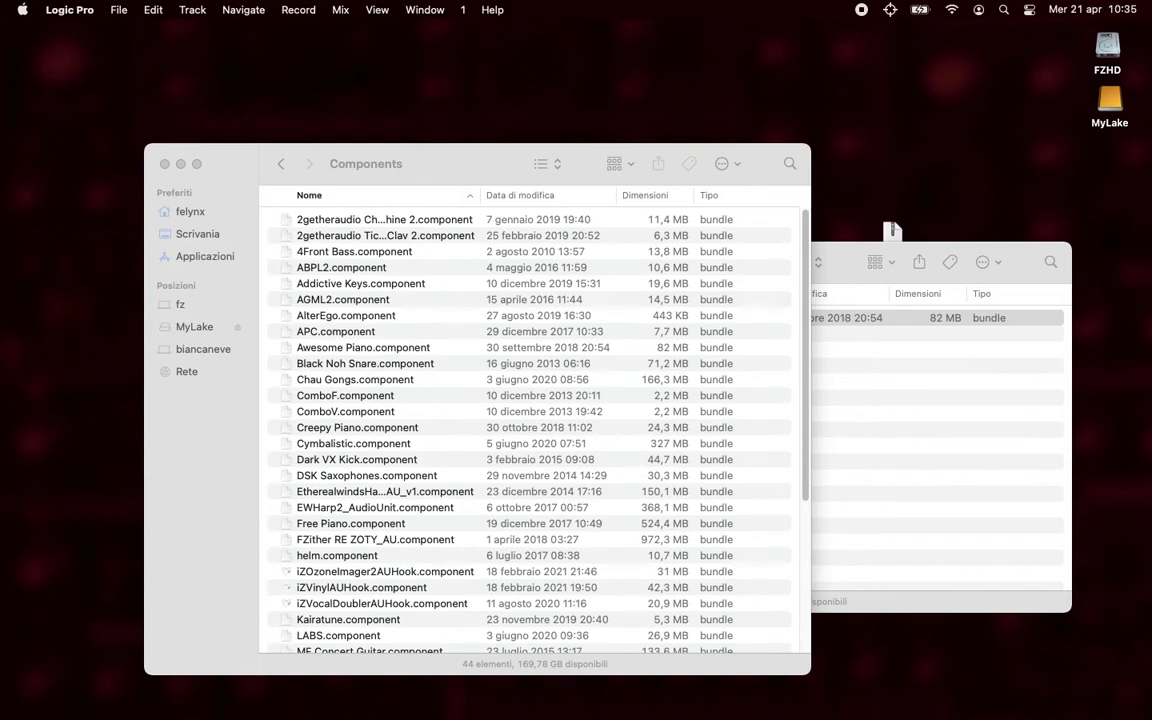
left_click(118, 10)
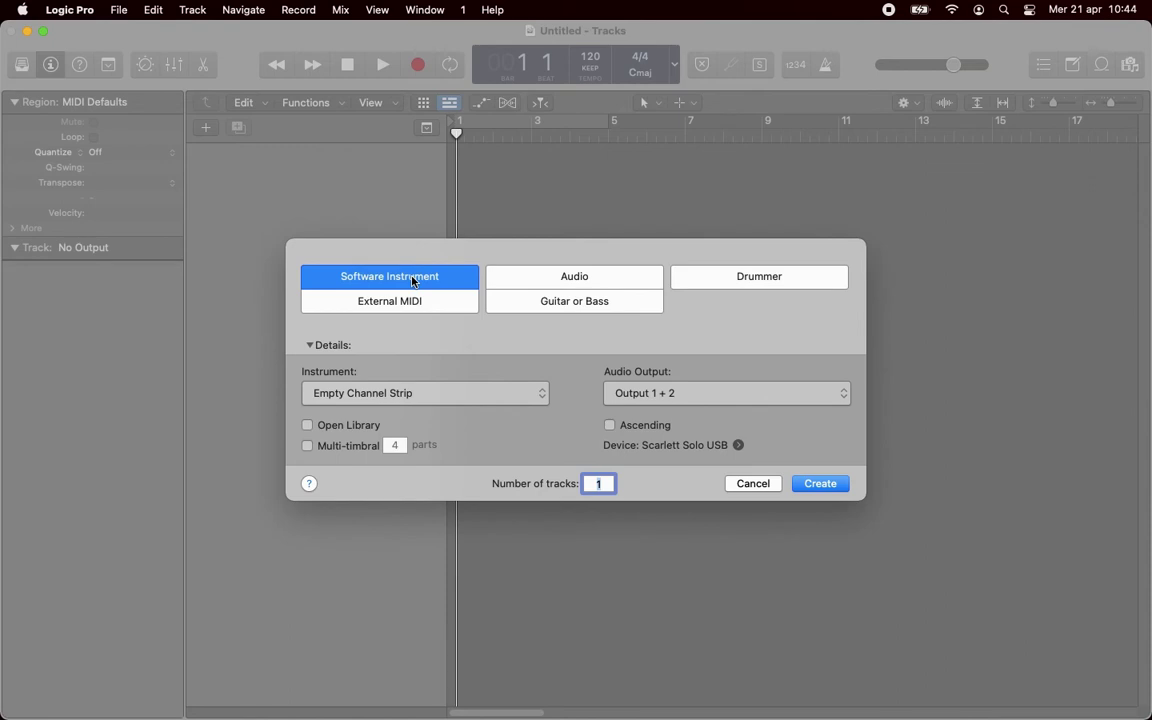
Create one software instrument track using Digital Systemic's Awesome Piano Audio Unit in stereo, and close its plug-in window.
left_click(414, 393)
scroll(404, 440, "down", 3)
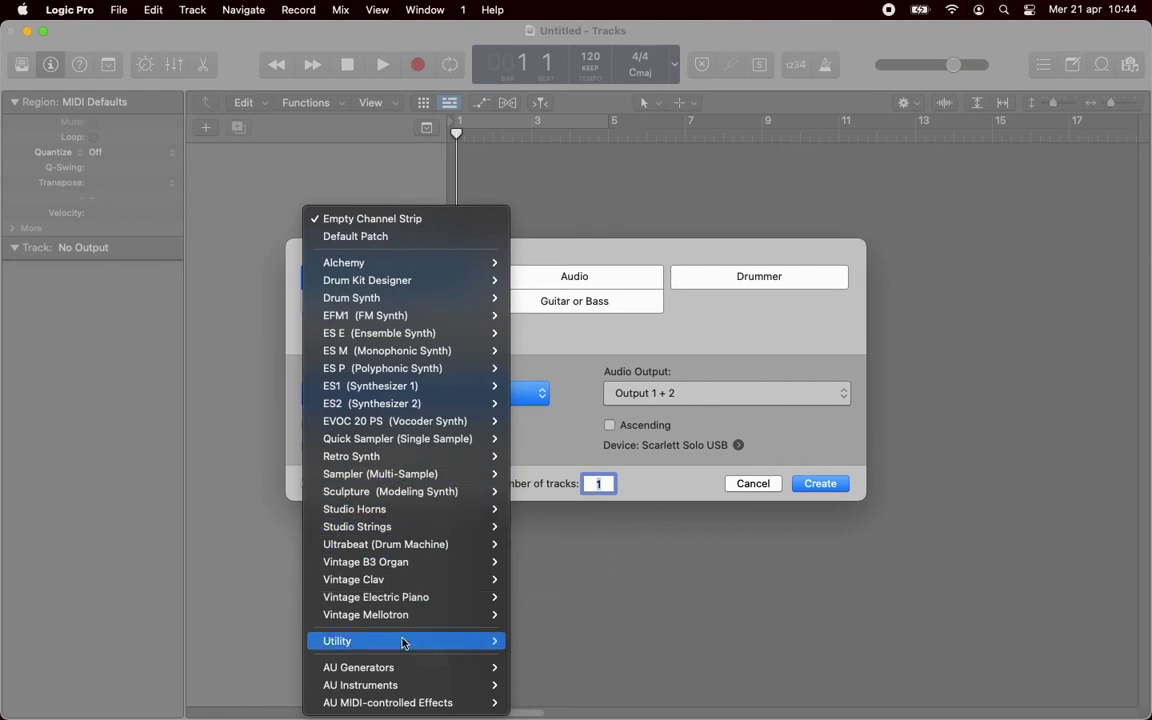
mouse_move(340, 686)
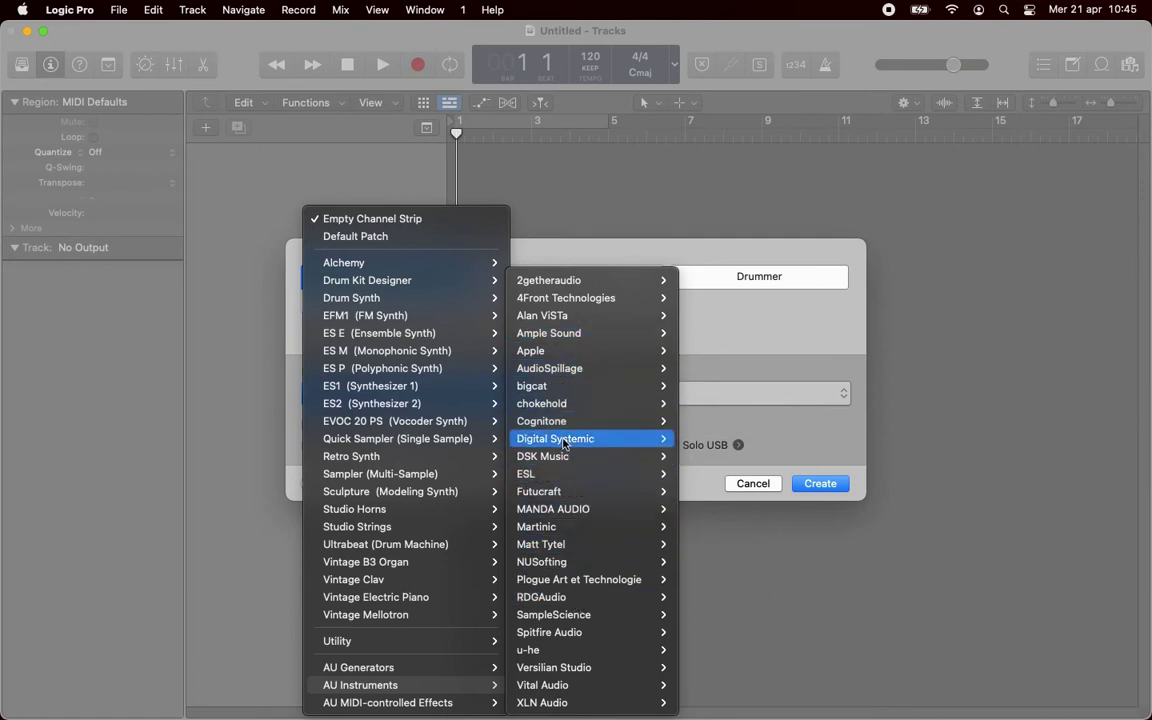
mouse_move(640, 443)
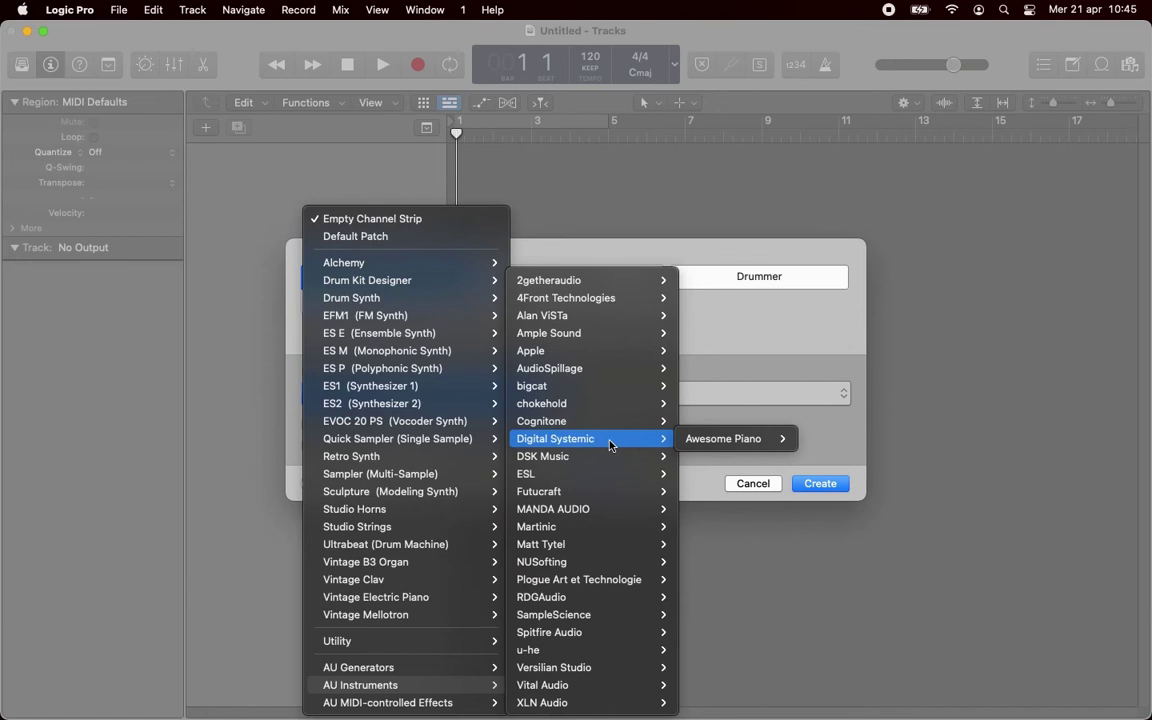
mouse_move(741, 445)
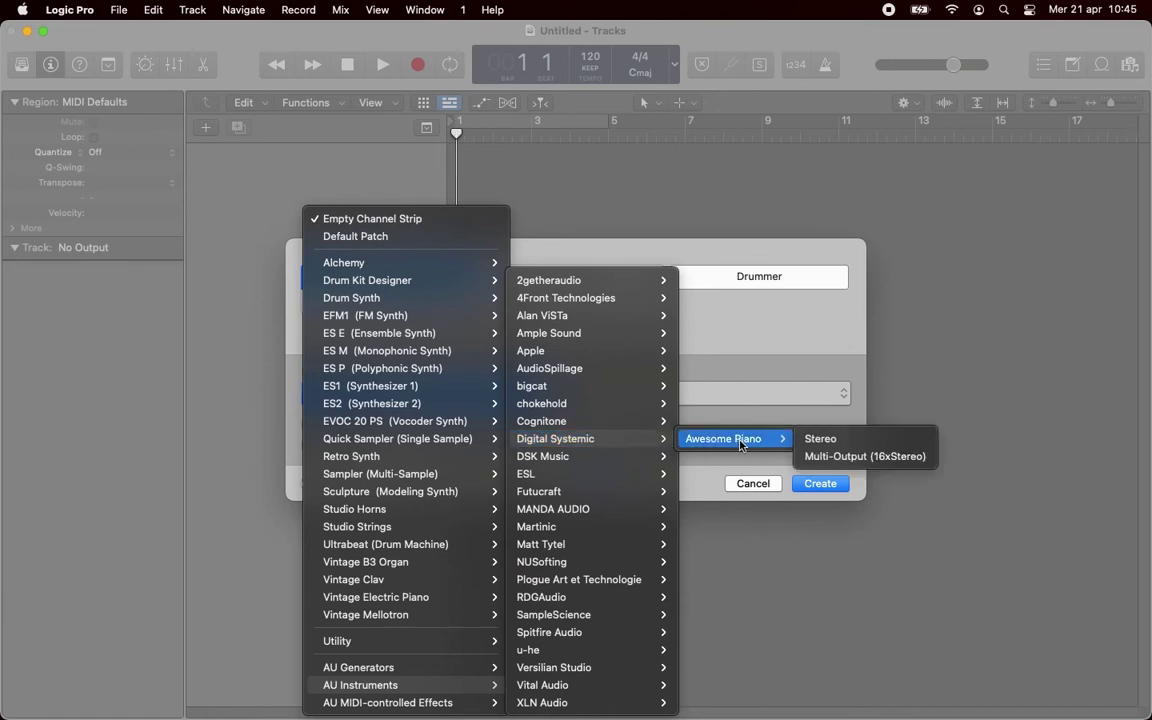
left_click(820, 438)
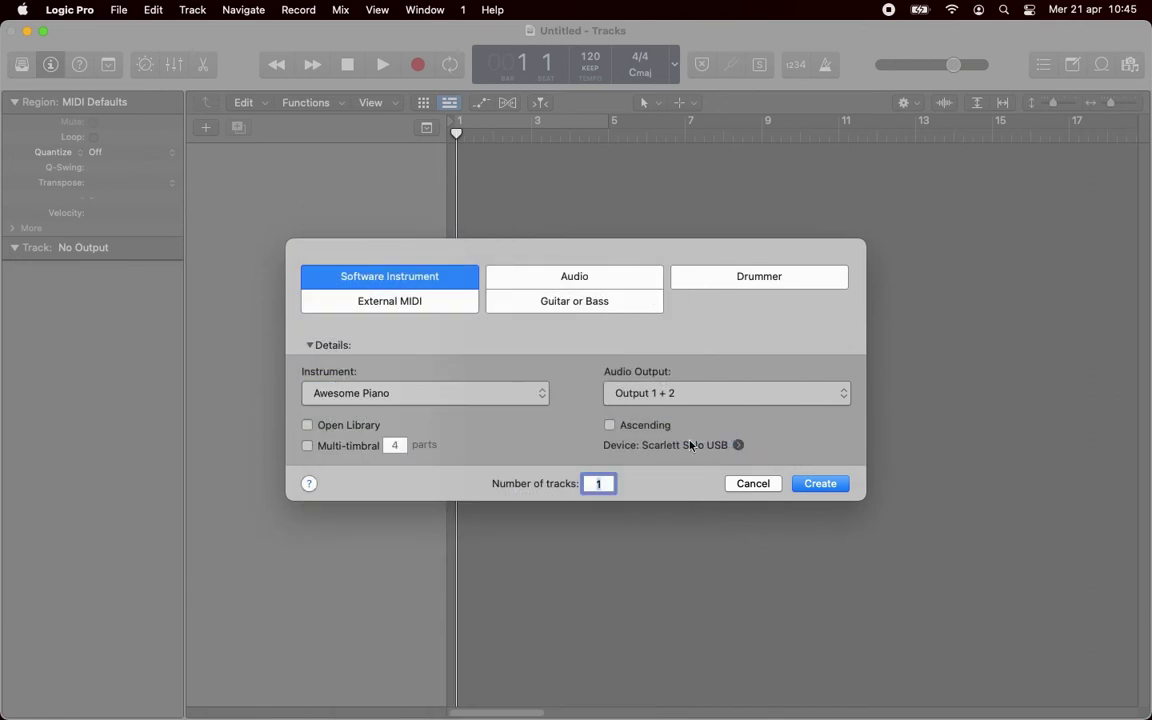
left_click(835, 487)
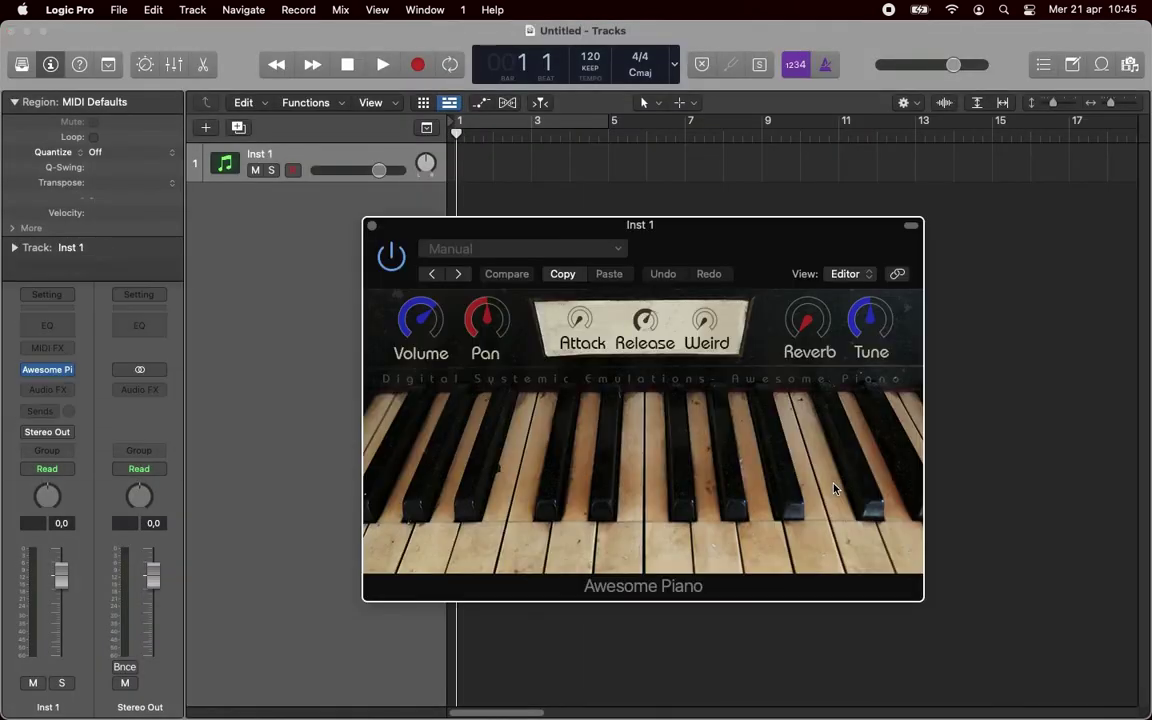
left_click_drag(710, 243, 665, 242)
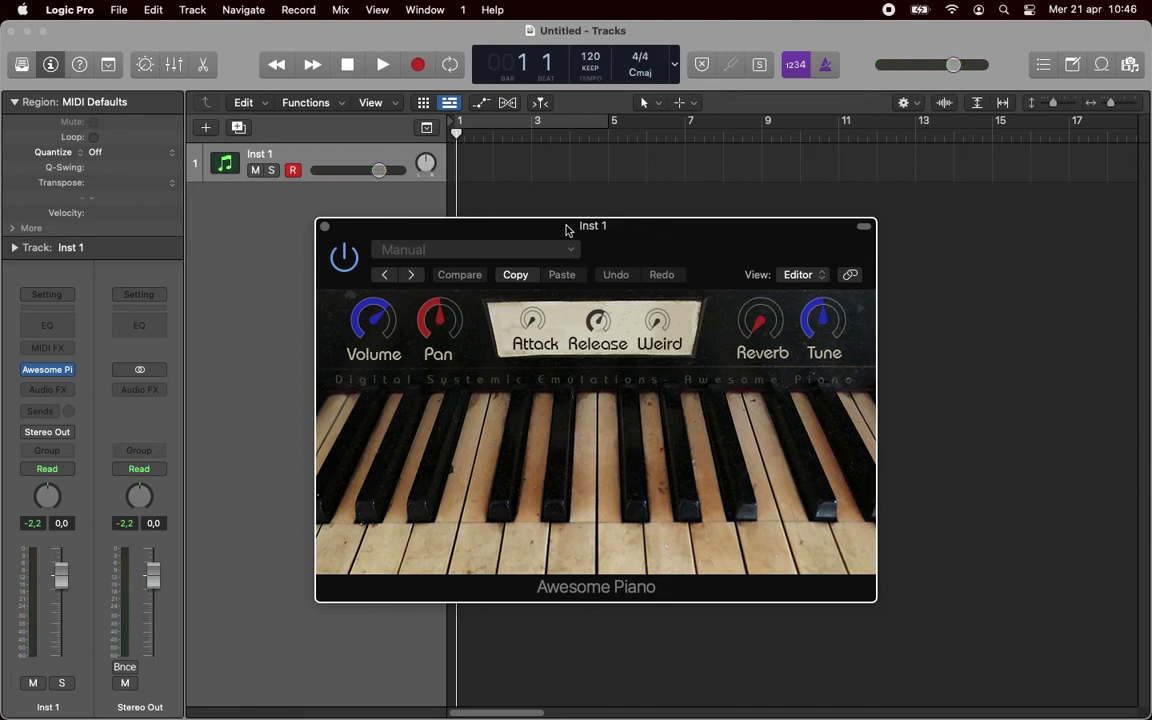
left_click(324, 228)
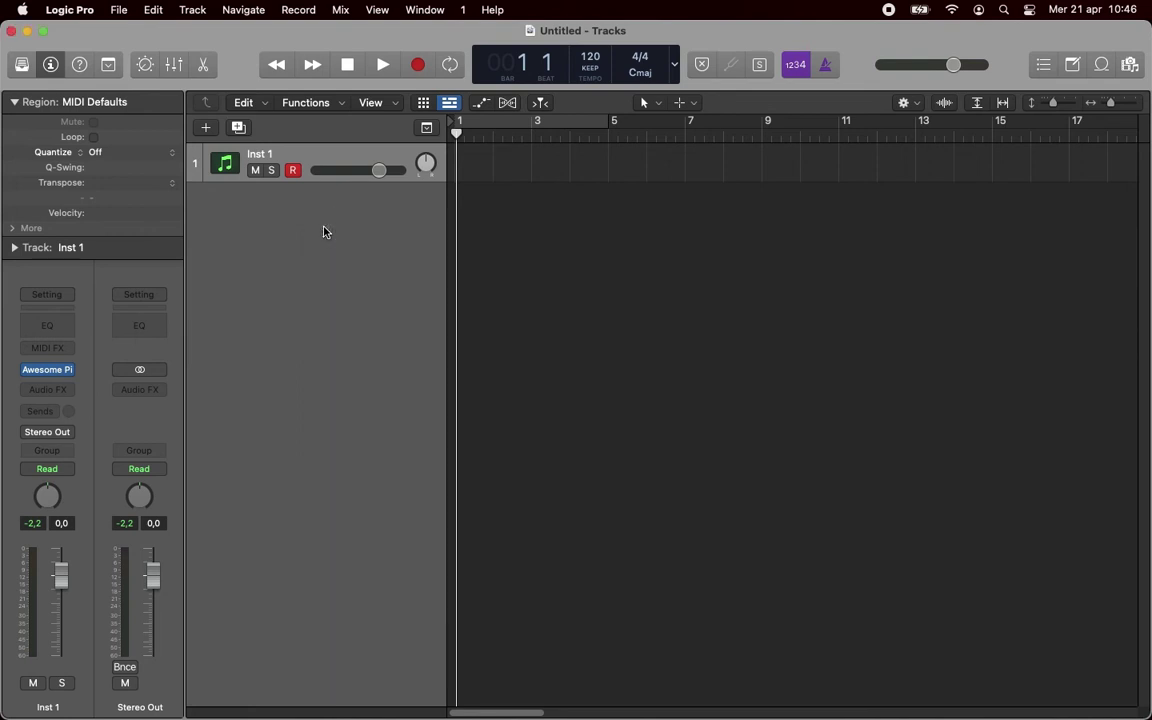
Collapse the Region inspector and remove the Awesome Piano plug-in from the Inst 1 channel strip.
left_click(14, 102)
left_click(68, 371)
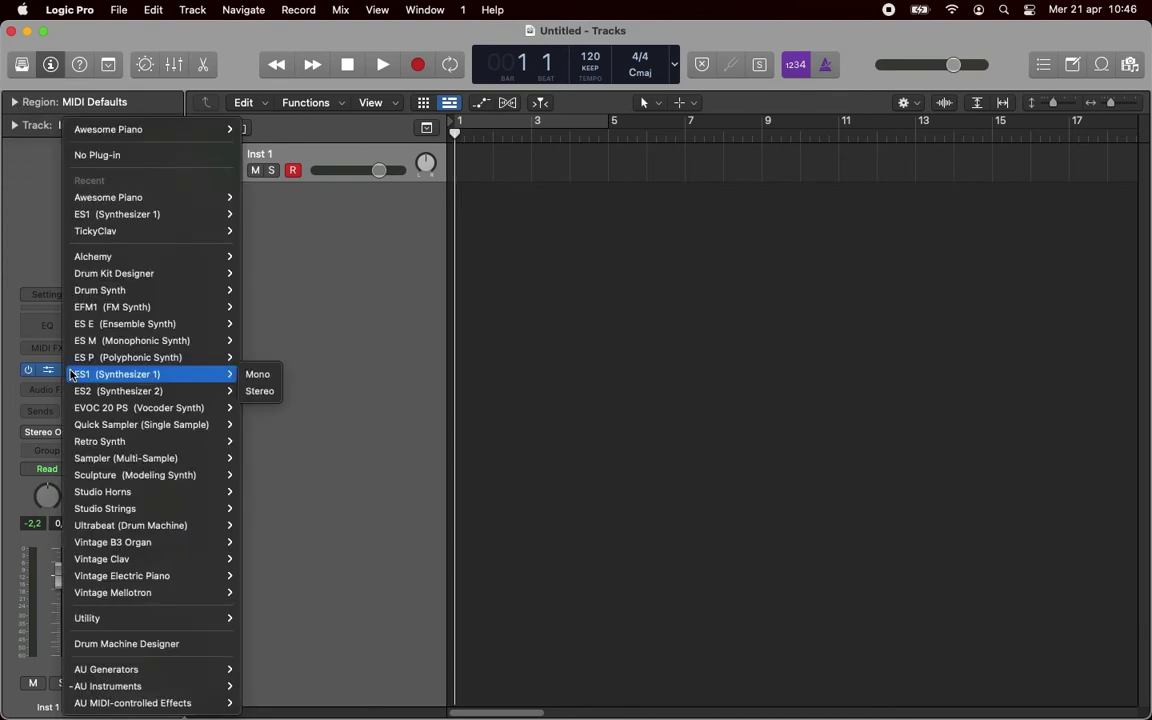
left_click(159, 155)
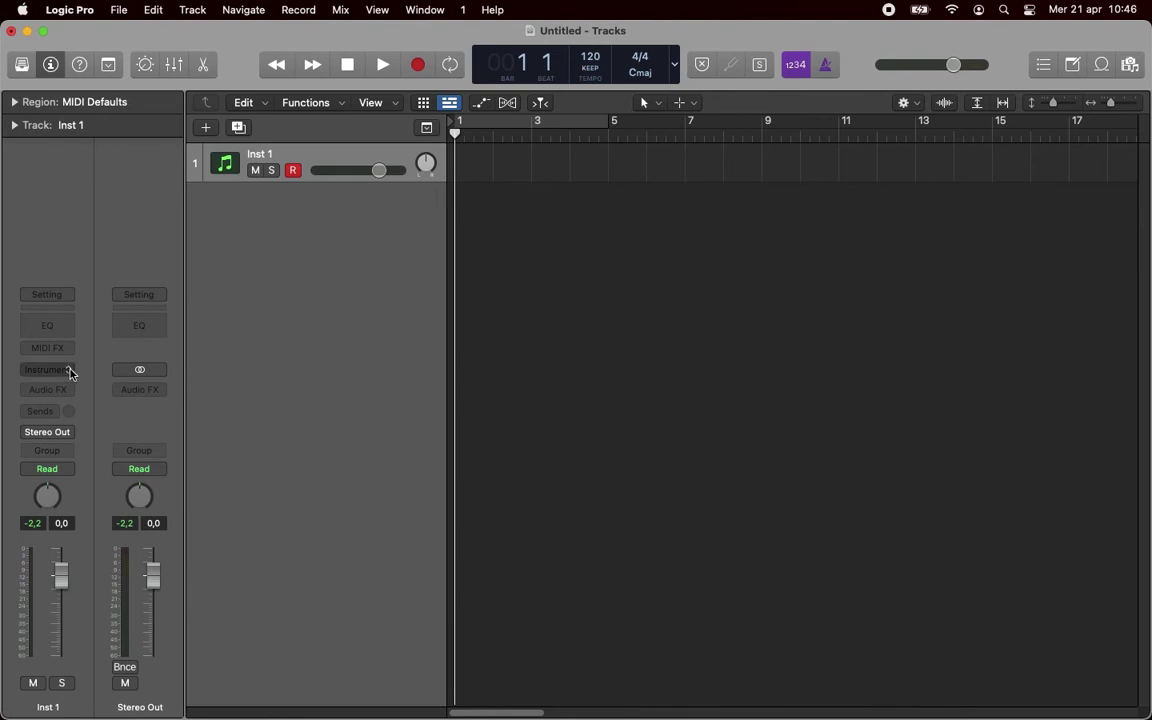
Load Digital Systemic's Awesome Piano in stereo into the empty instrument slot of Inst 1, and close its plug-in window.
left_click(70, 371)
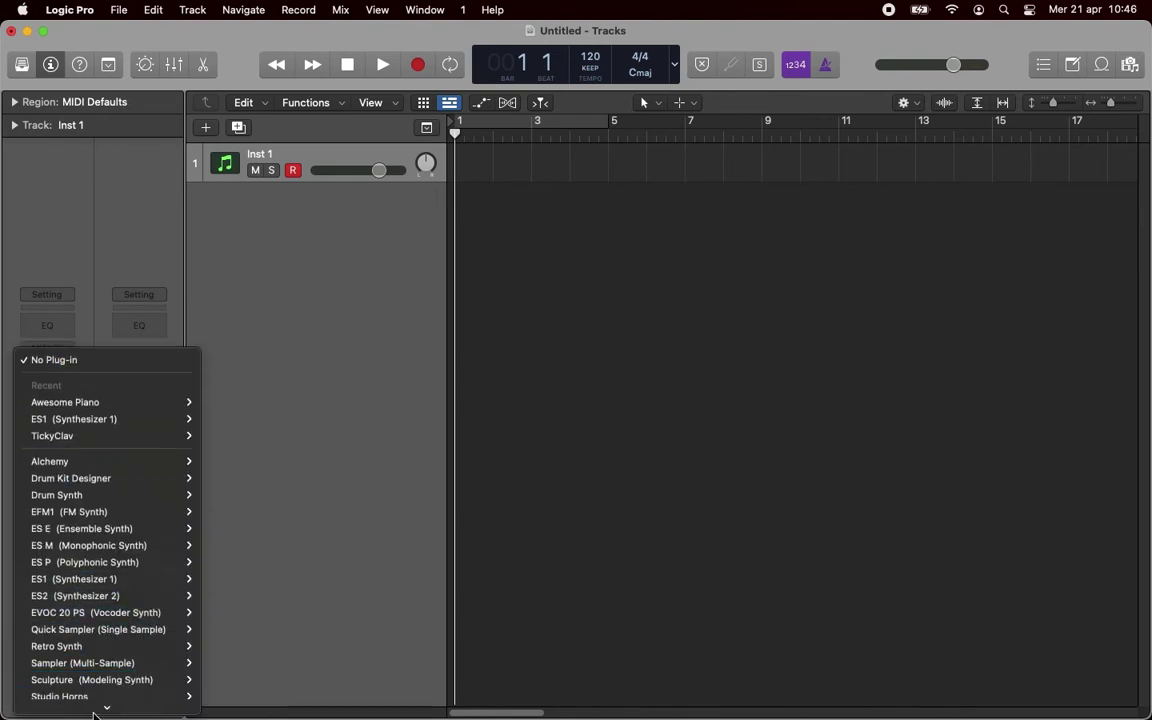
mouse_move(95, 706)
mouse_move(75, 686)
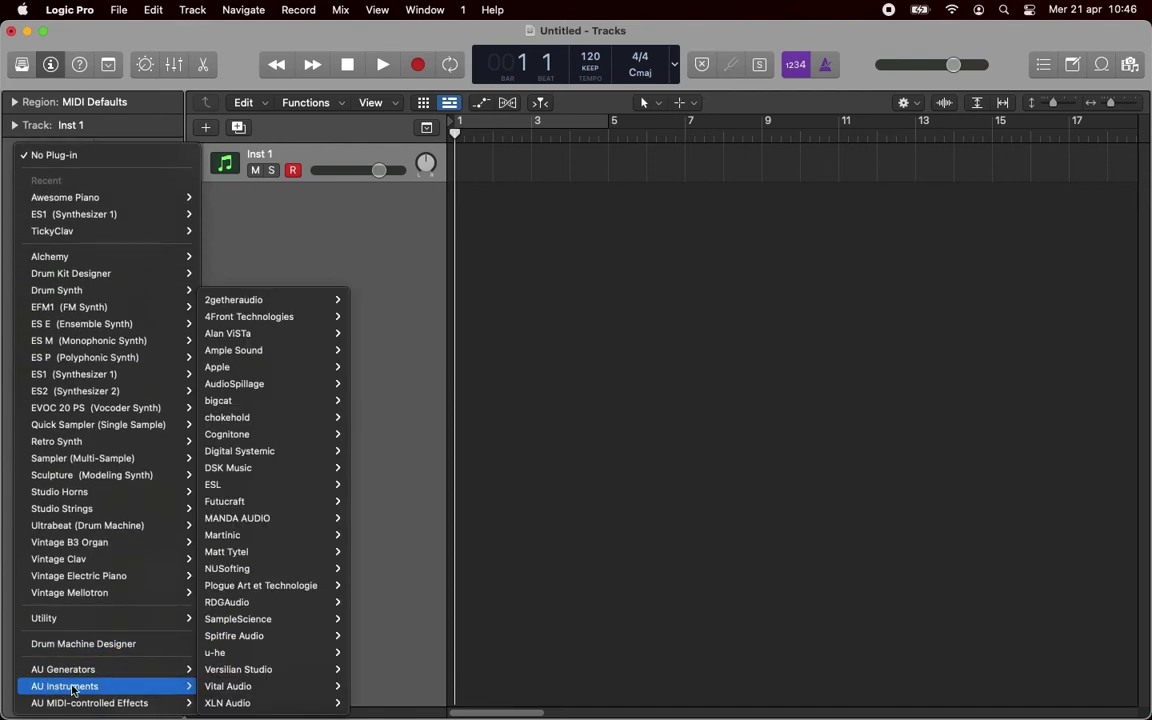
mouse_move(257, 453)
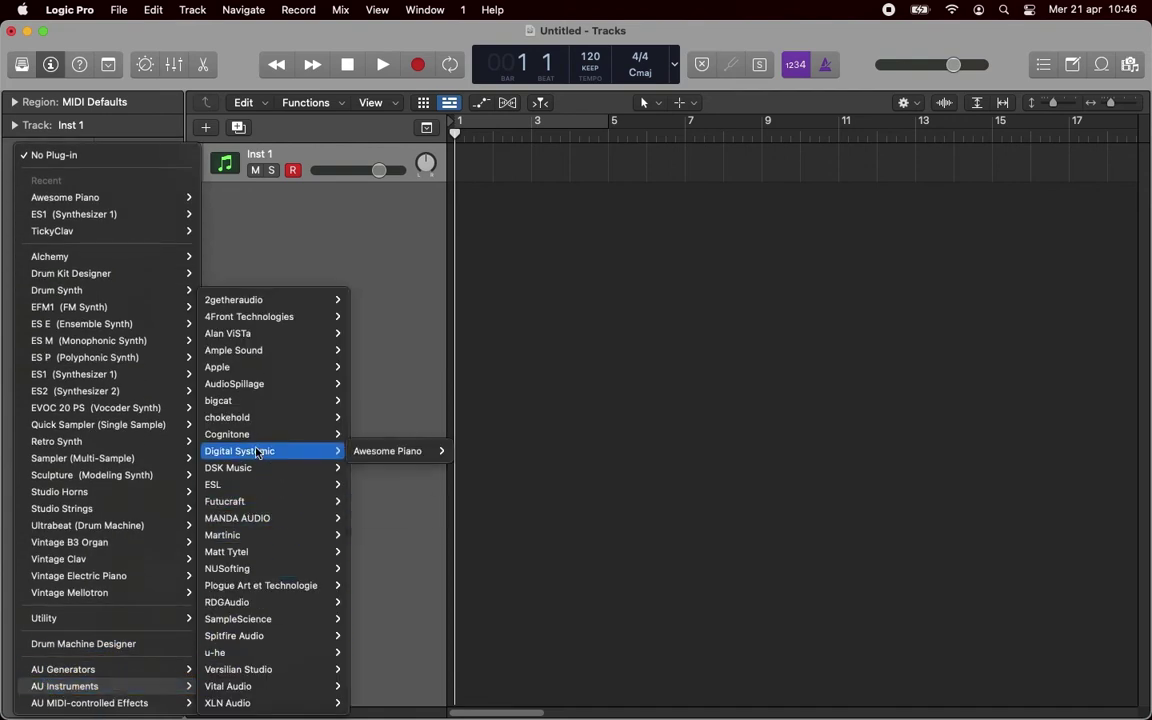
mouse_move(415, 455)
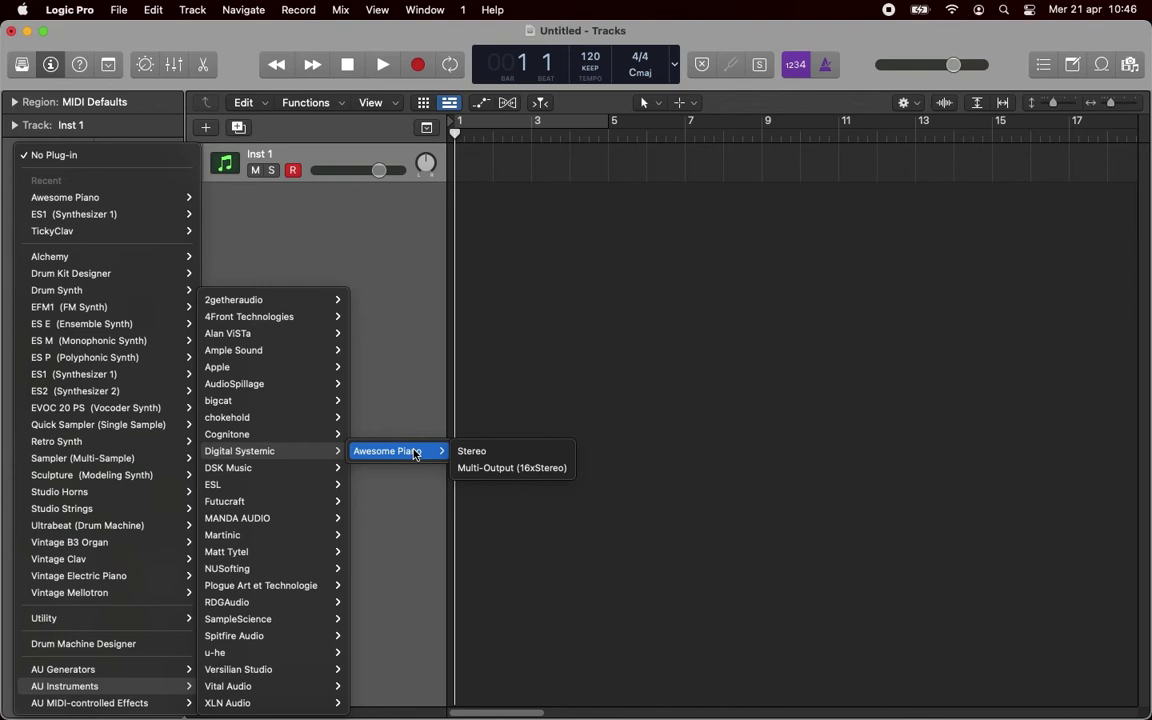
left_click(489, 453)
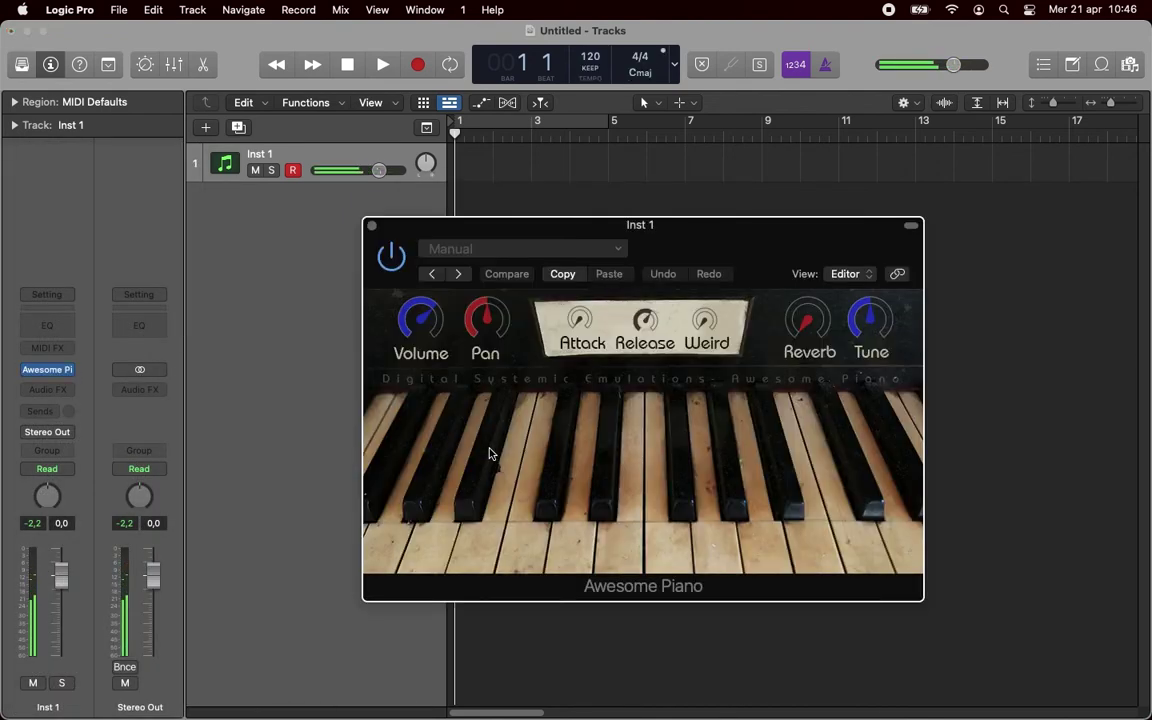
left_click(370, 227)
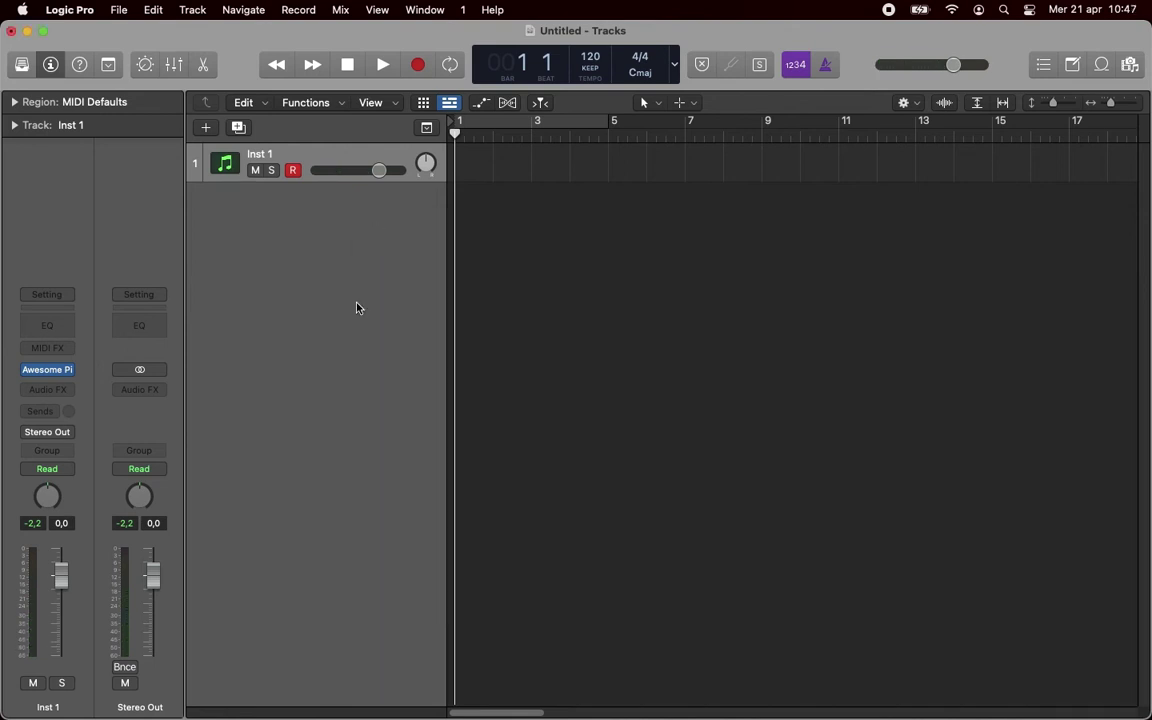
Insert Polyverse Music's Wider as an audio effect on Inst 1, set its width to 98%, and close its window.
left_click(70, 393)
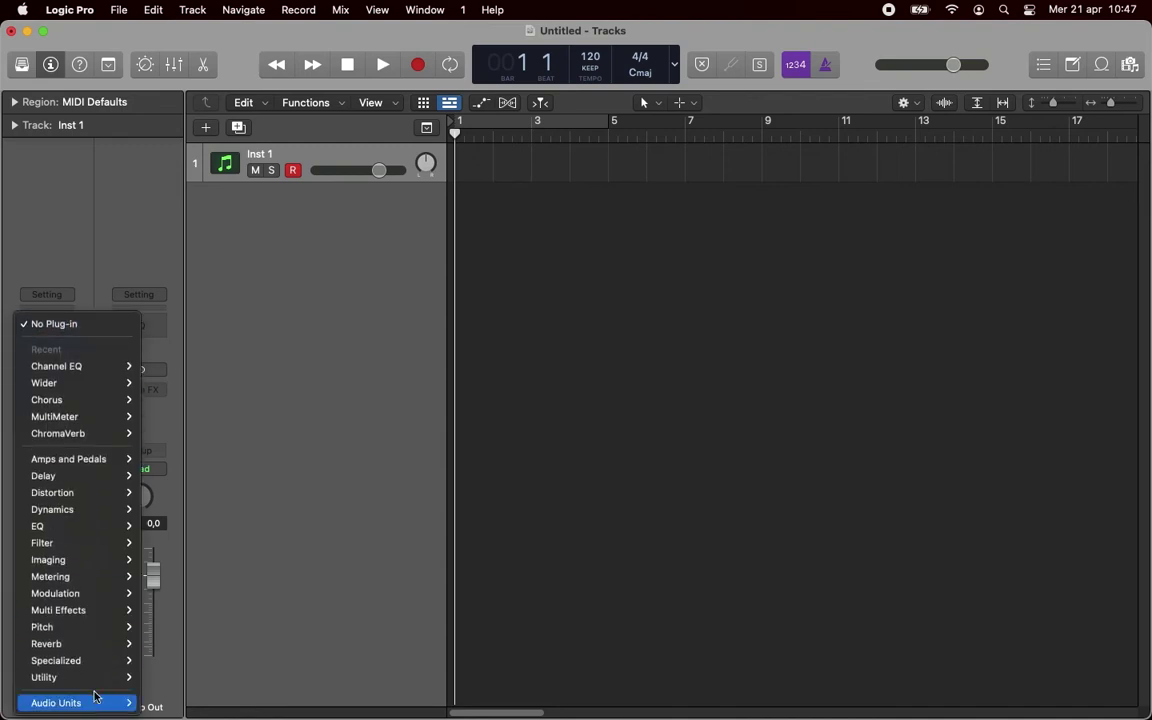
mouse_move(95, 700)
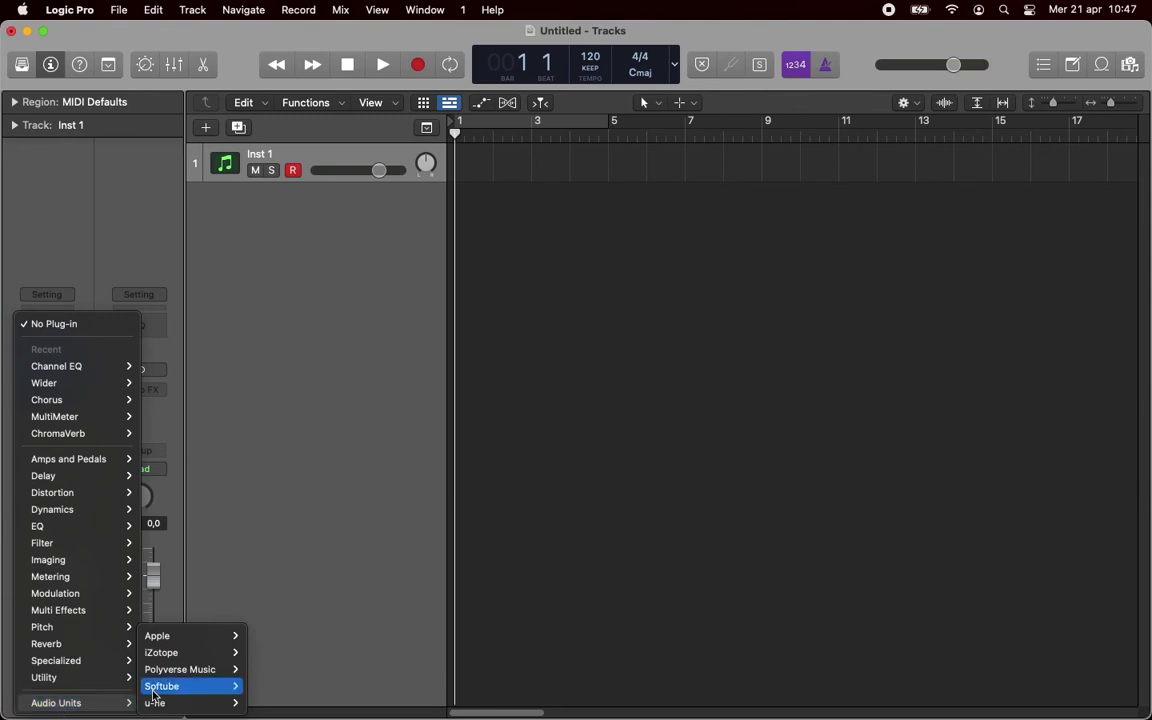
mouse_move(167, 662)
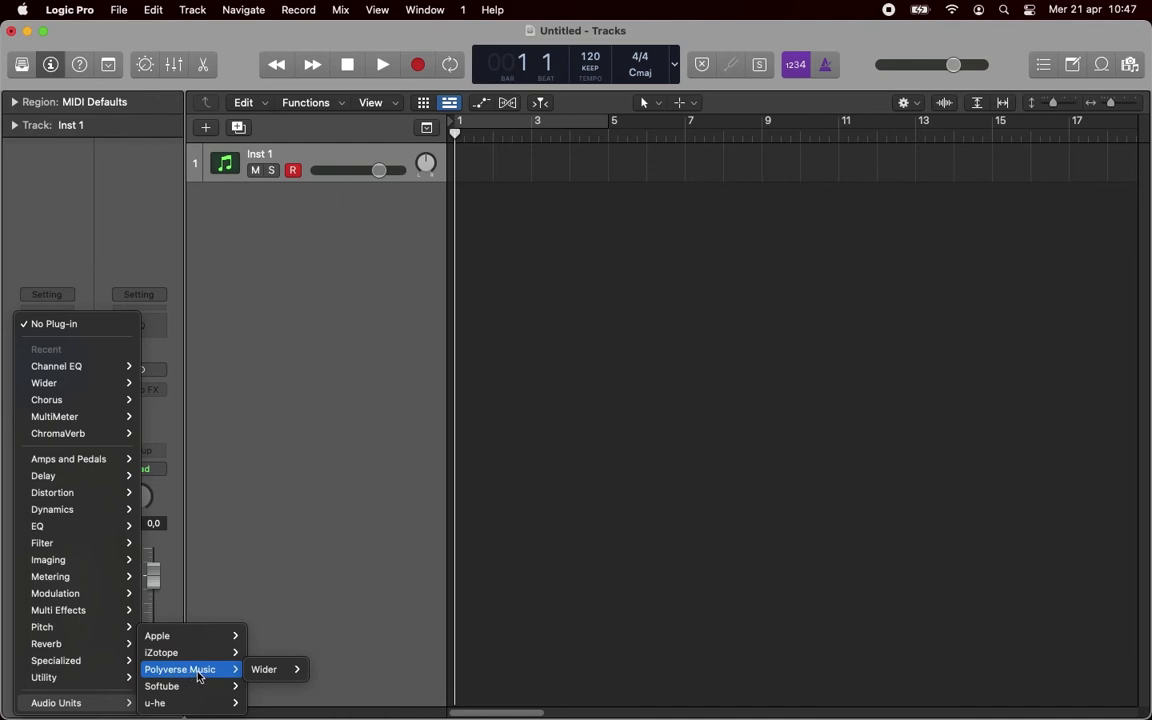
left_click(276, 674)
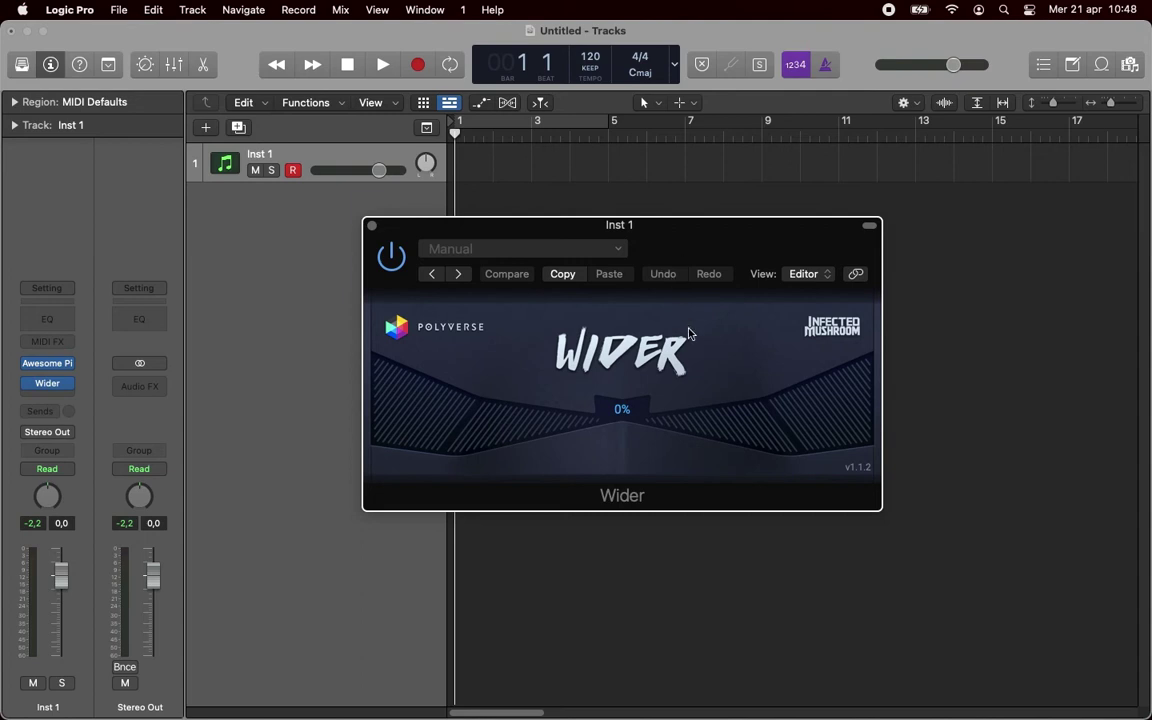
left_click_drag(656, 429, 781, 404)
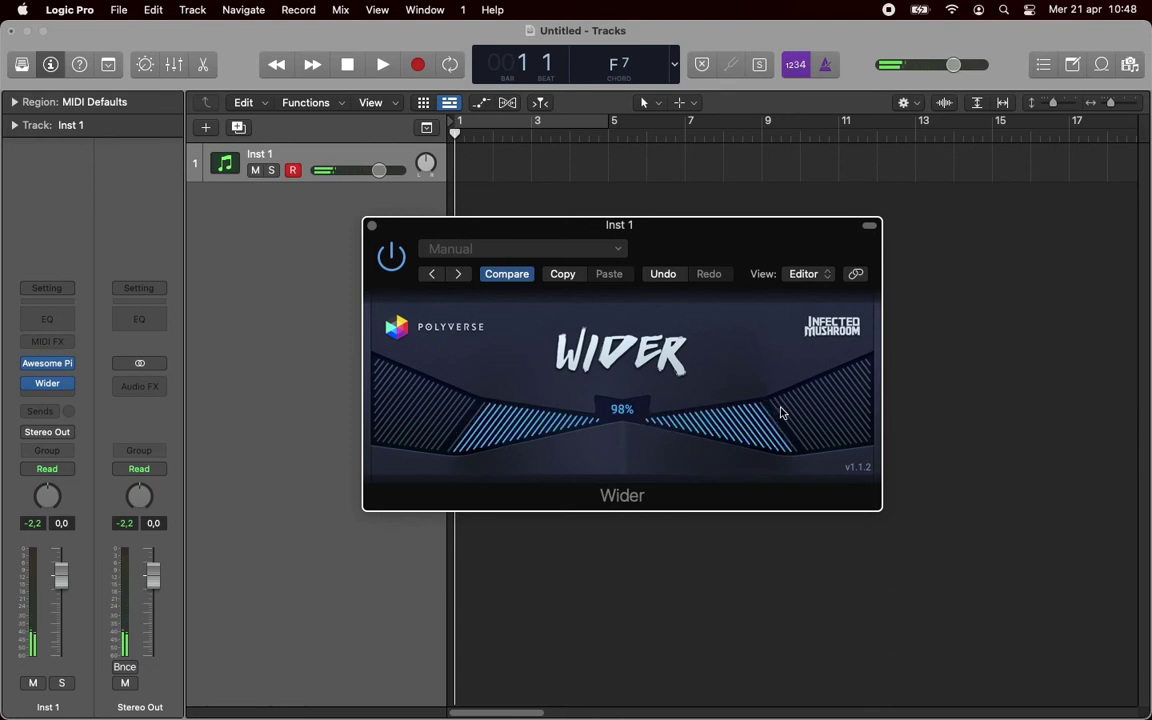
left_click(372, 228)
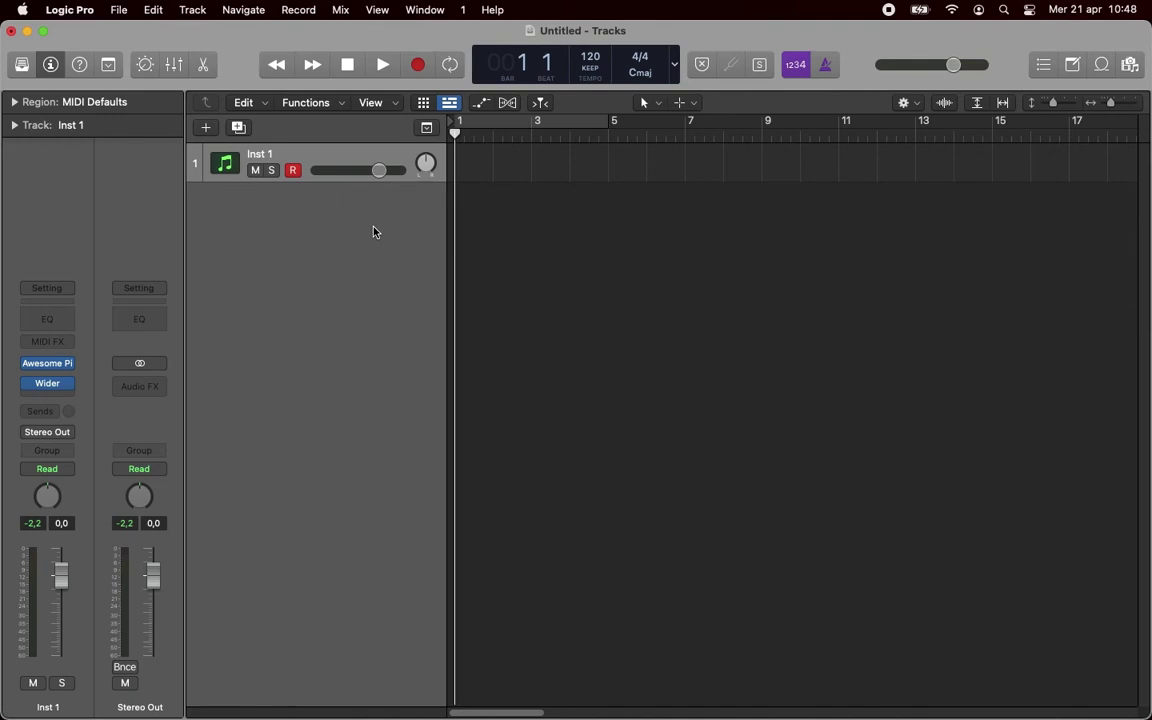
Add a Channel EQ to Inst 1 with a 24 dB/Oct low cut at 25.2 Hz and a high cut at 17200 Hz.
left_click(48, 319)
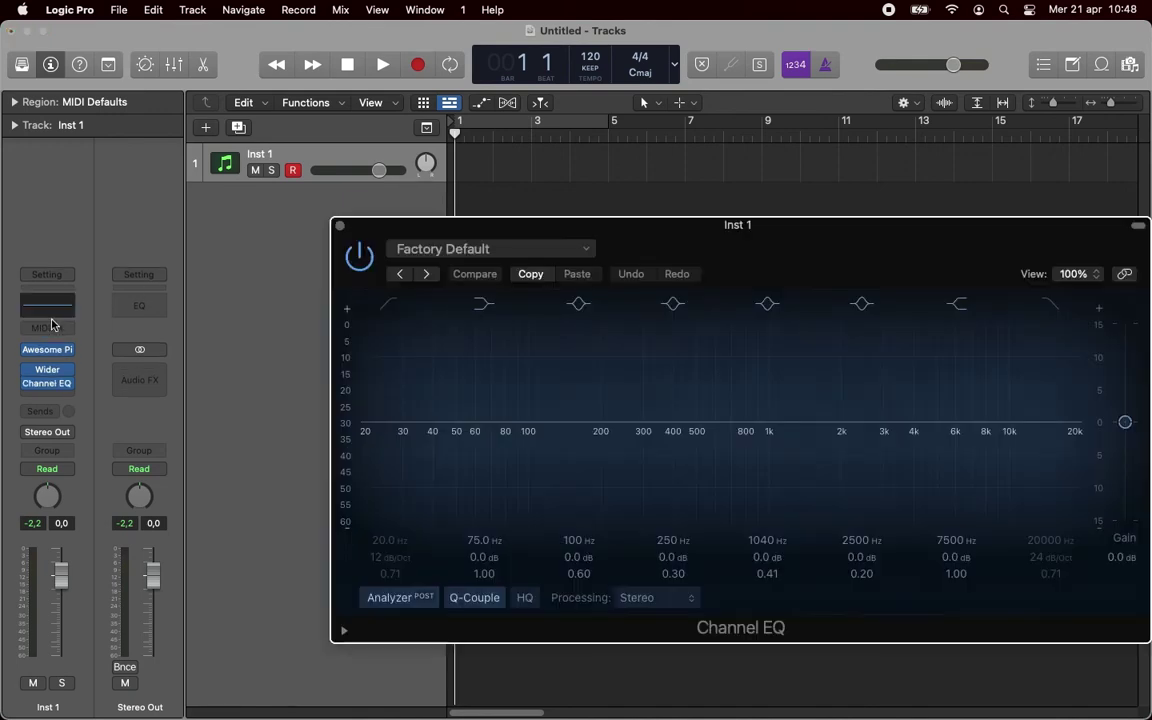
left_click(386, 310)
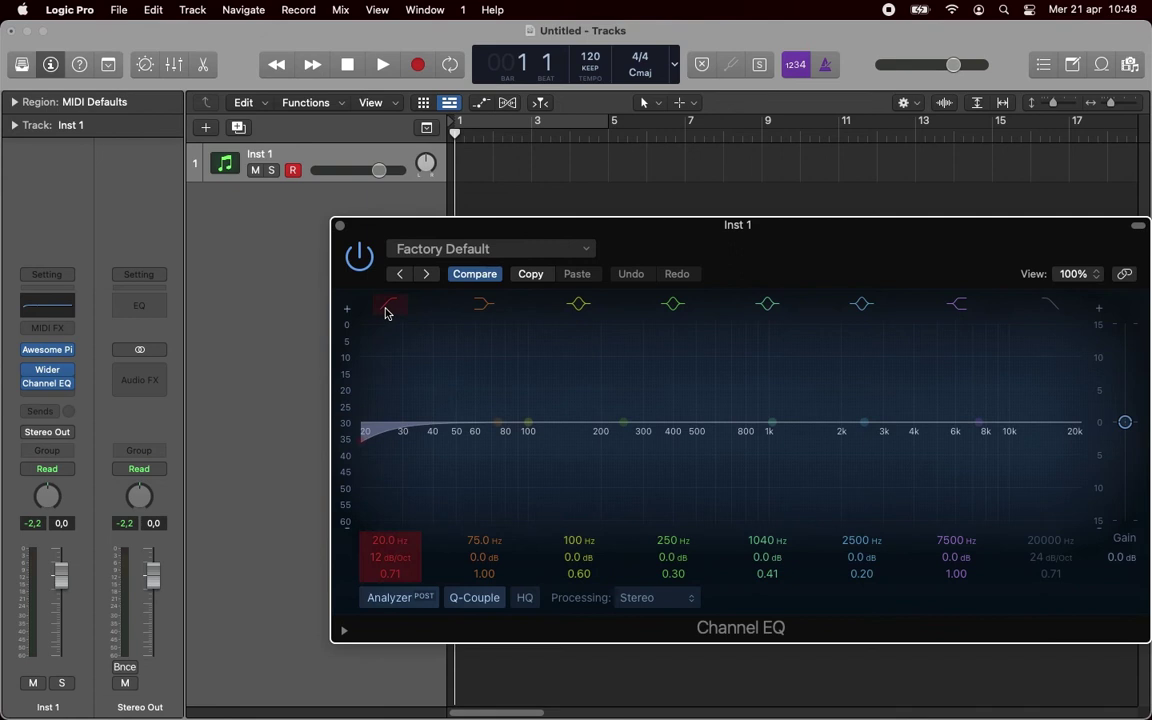
mouse_move(362, 443)
left_mouse_down()
mouse_move(412, 440)
mouse_move(384, 440)
left_mouse_up()
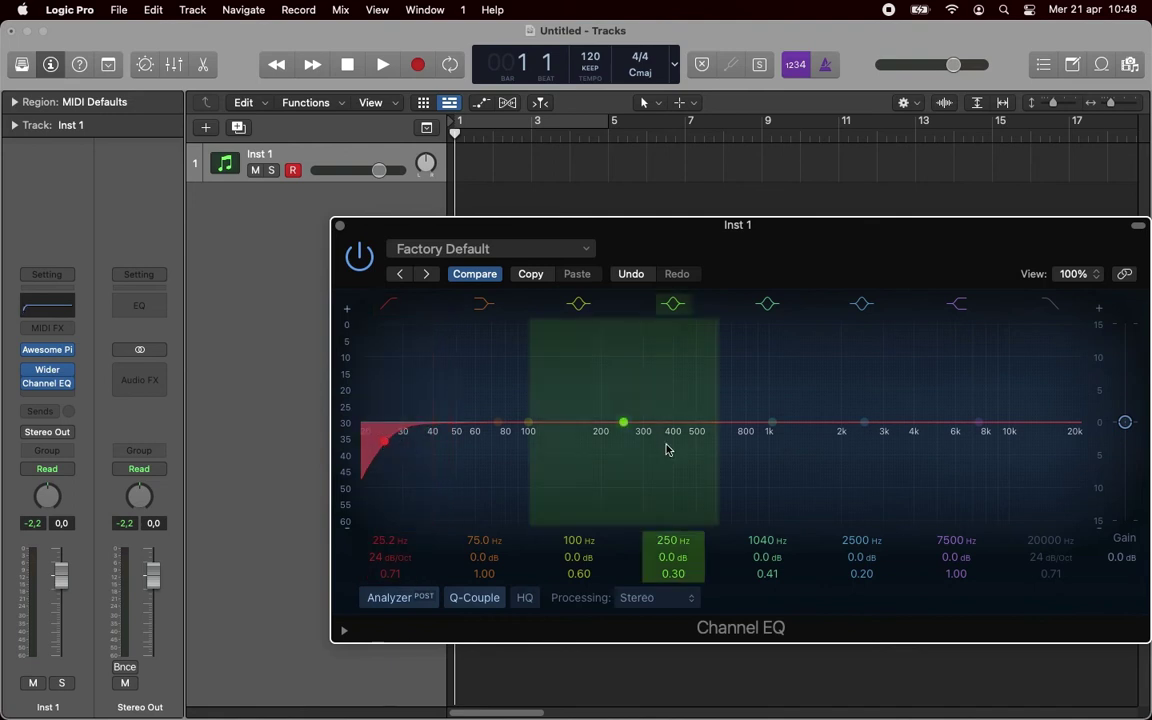
left_click_drag(1077, 442, 1068, 444)
Set the low shelf to +3.6 dB at 179 Hz and the high shelf to +3.3 dB at 4780 Hz, and close the EQ window.
left_click_drag(501, 424, 589, 393)
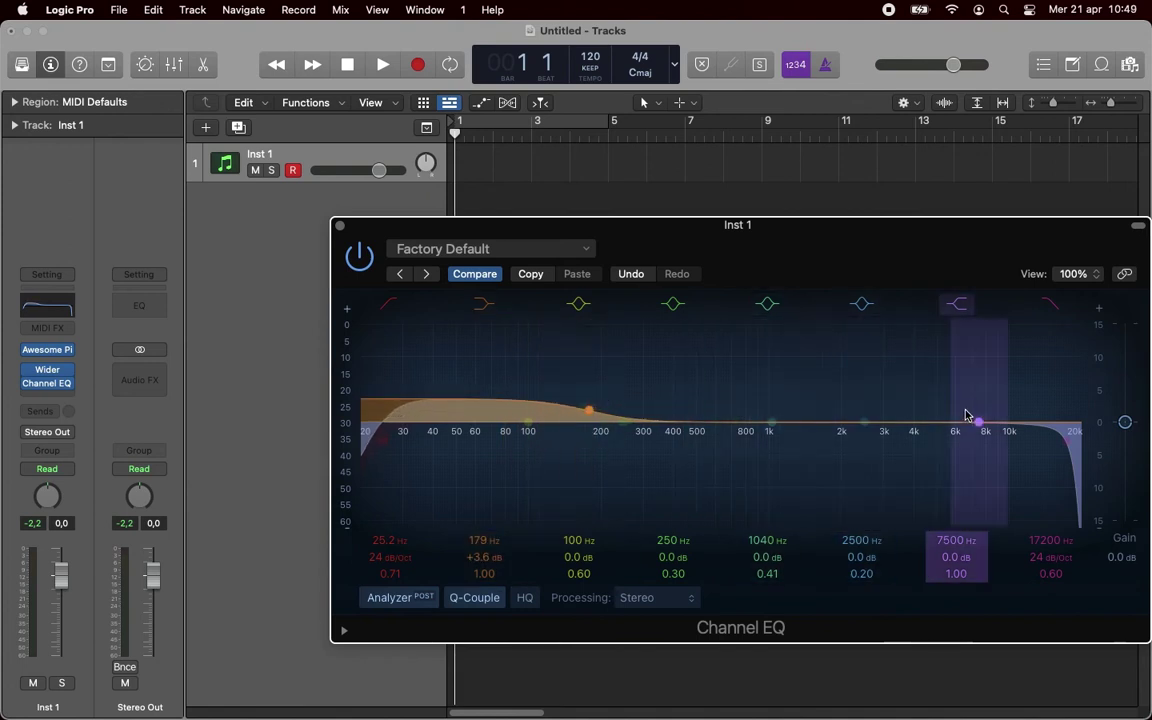
left_click_drag(979, 422, 931, 399)
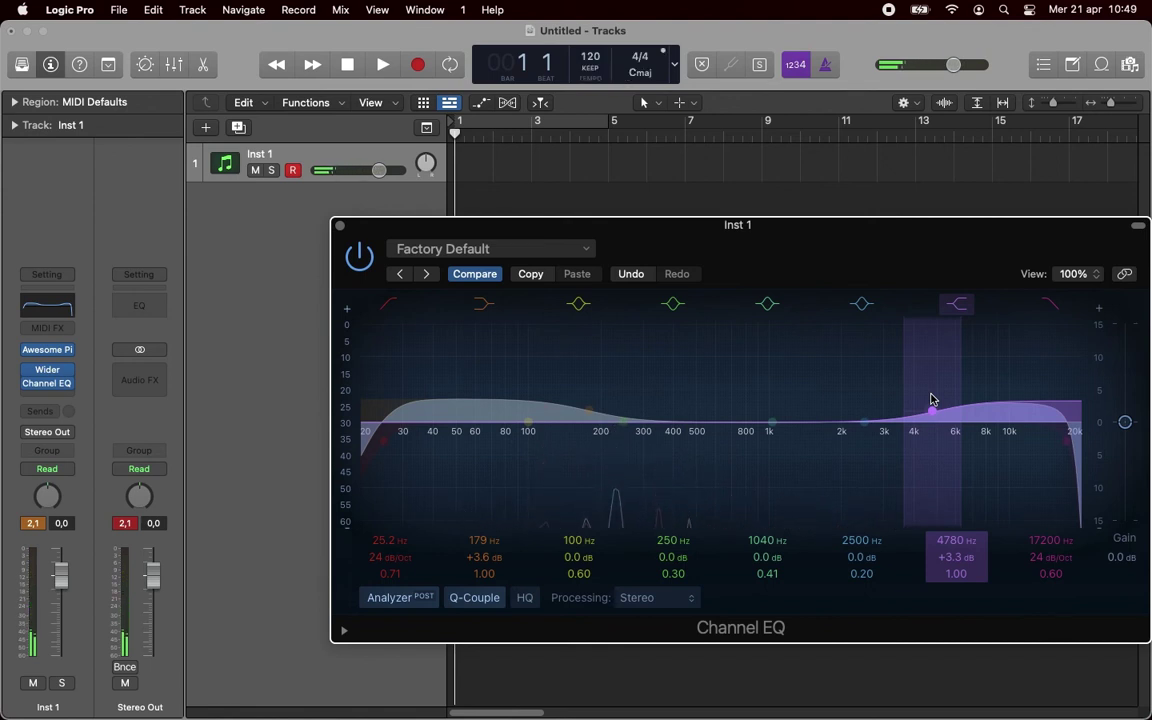
left_click(339, 225)
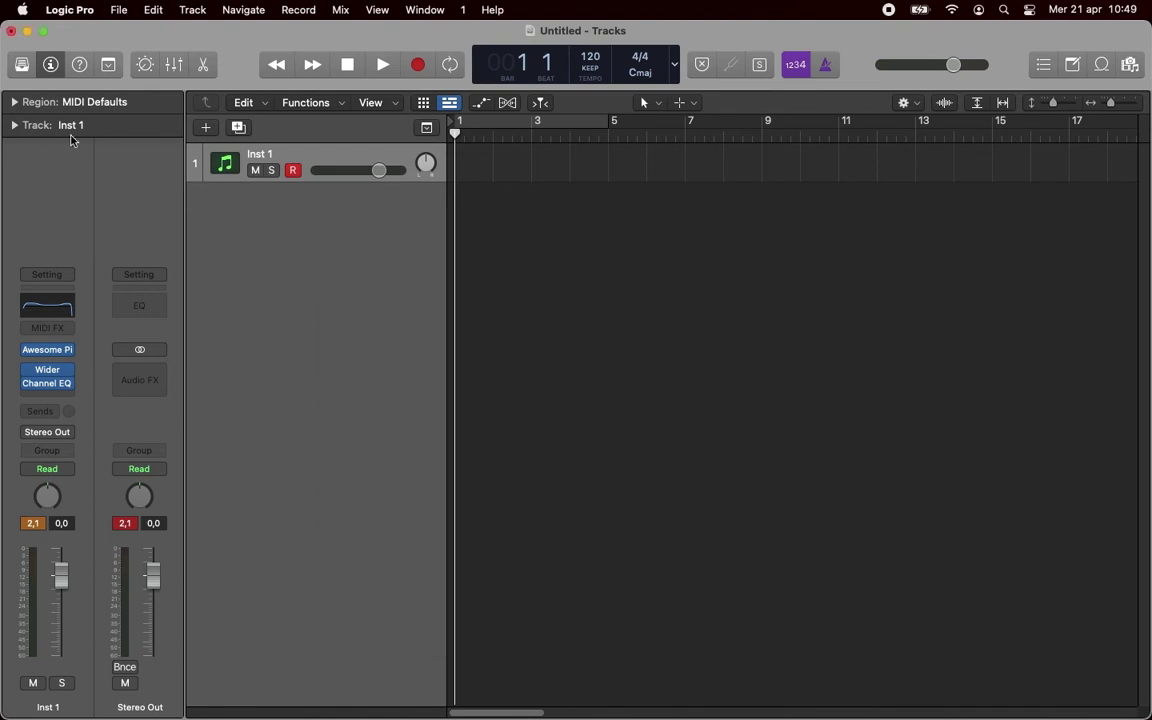
Save the Inst 1 channel strip from the Library as a user patch named Piano Saloon, and show the User Patches.
left_click(22, 65)
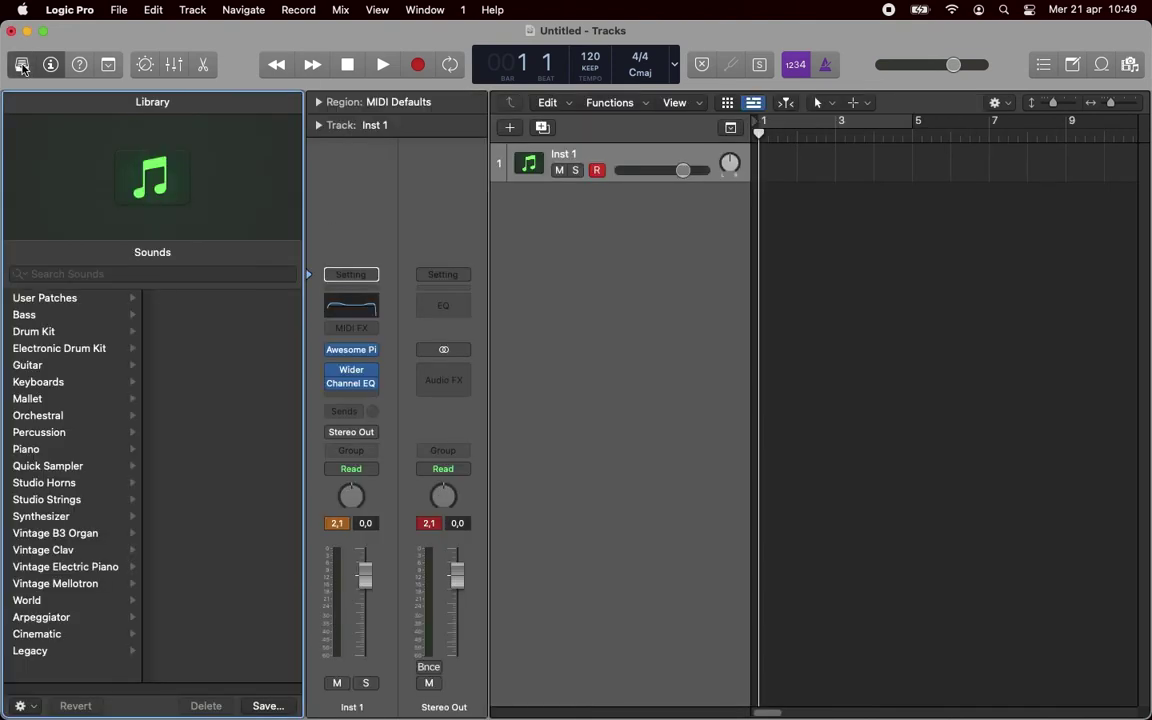
left_click(266, 706)
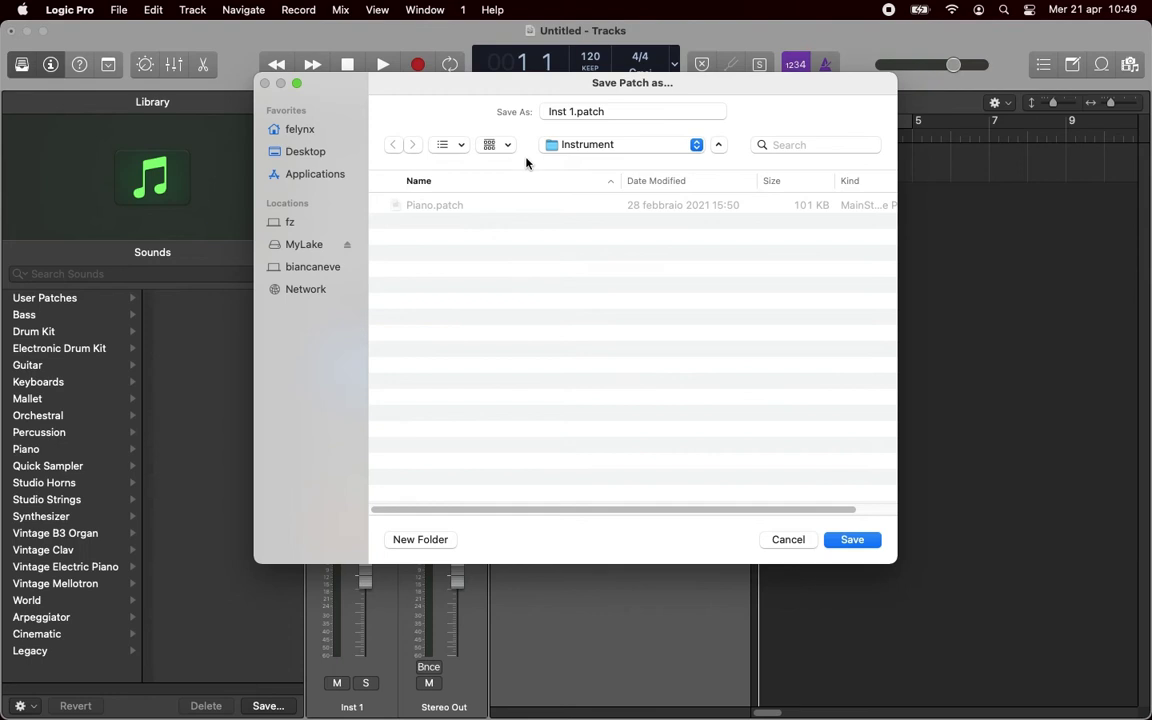
left_click(545, 111)
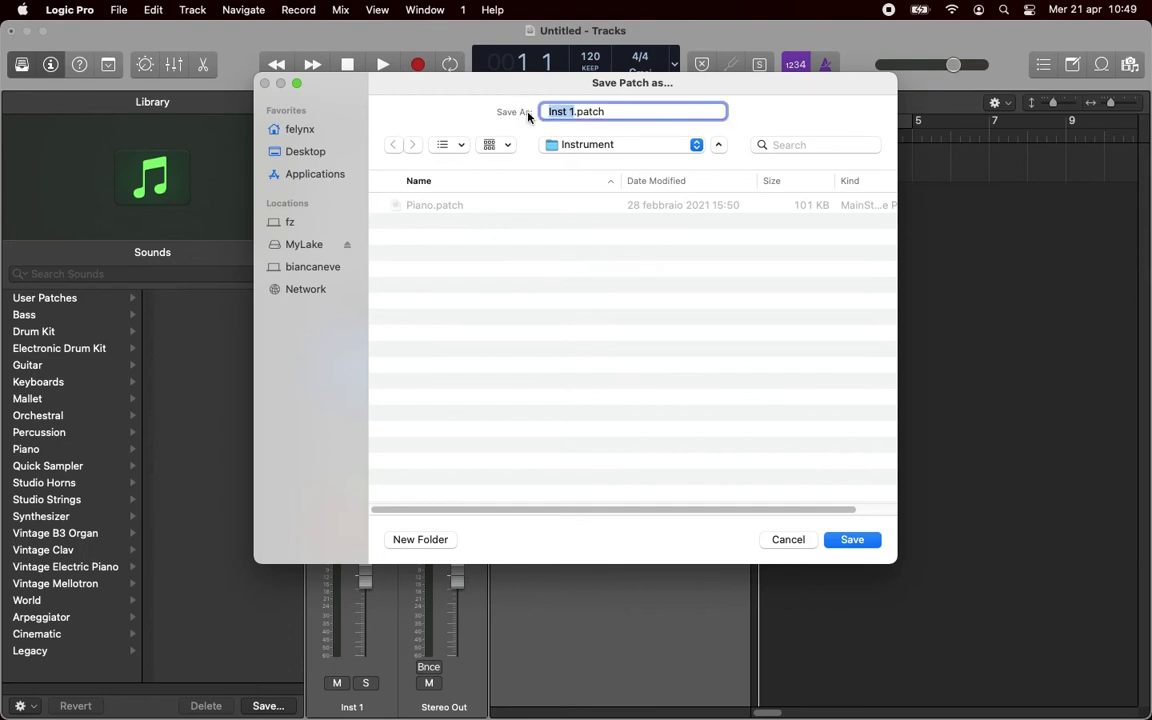
type("Piano Saloon")
key("Return")
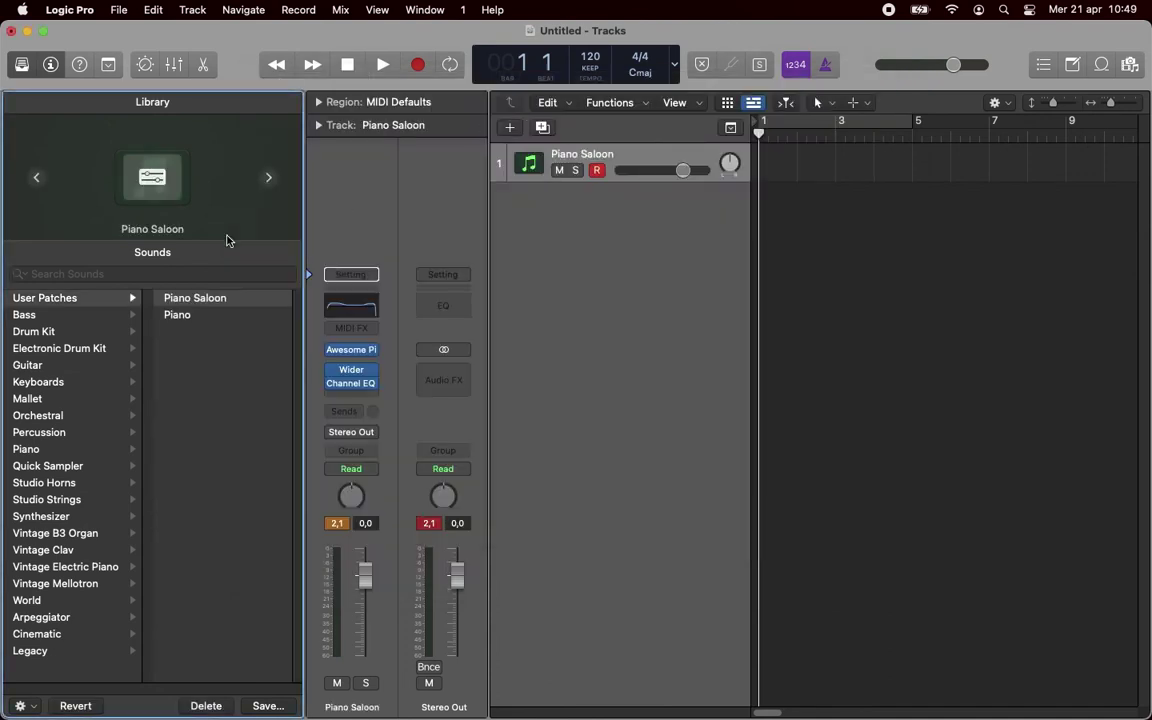
left_click(71, 298)
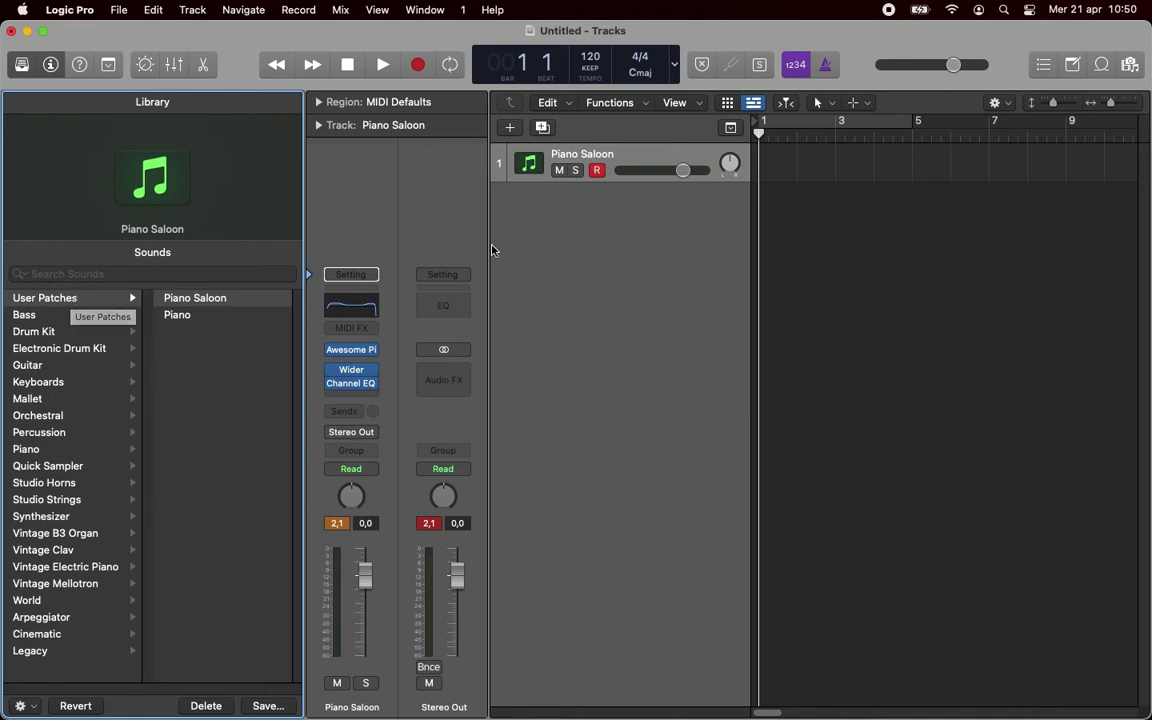
Change the Piano Saloon track's icon to the brown upright piano from the Keyboards category.
left_click(527, 164)
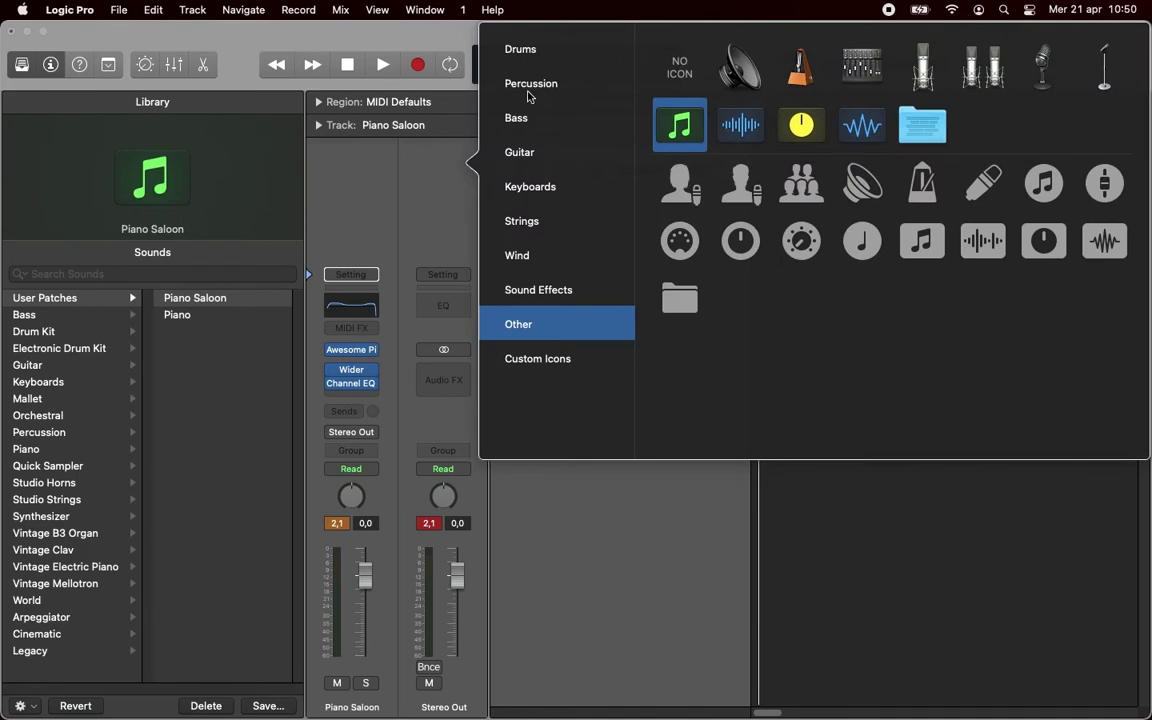
left_click(561, 187)
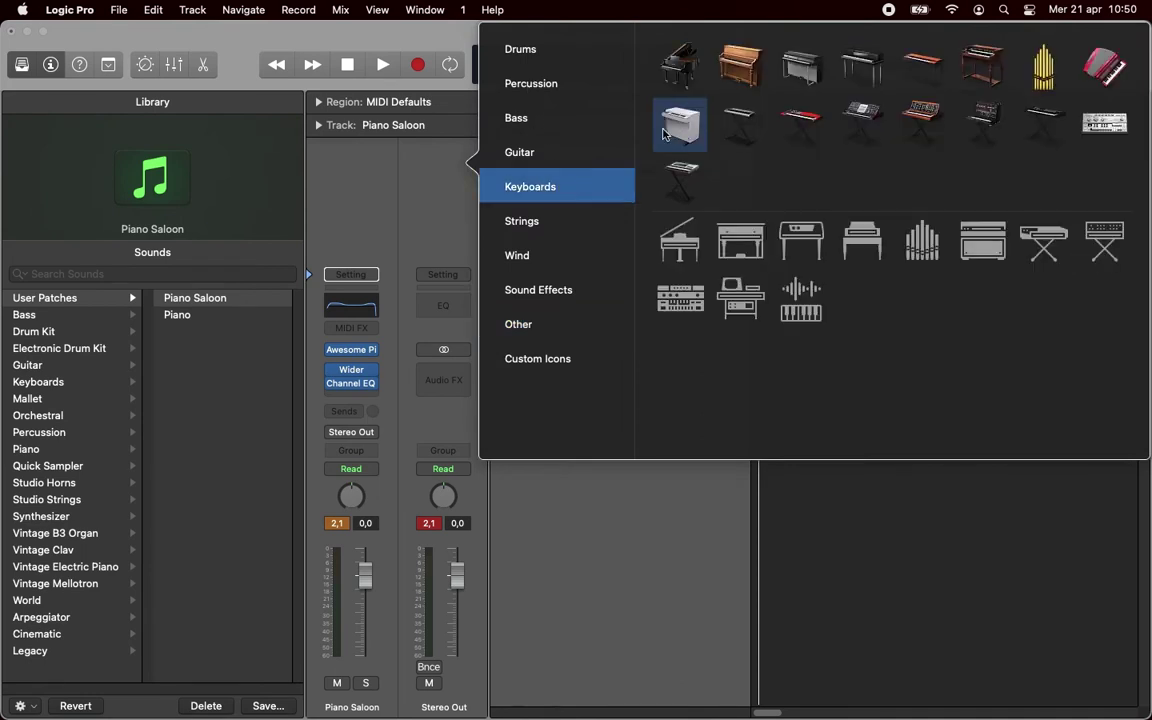
left_click(742, 72)
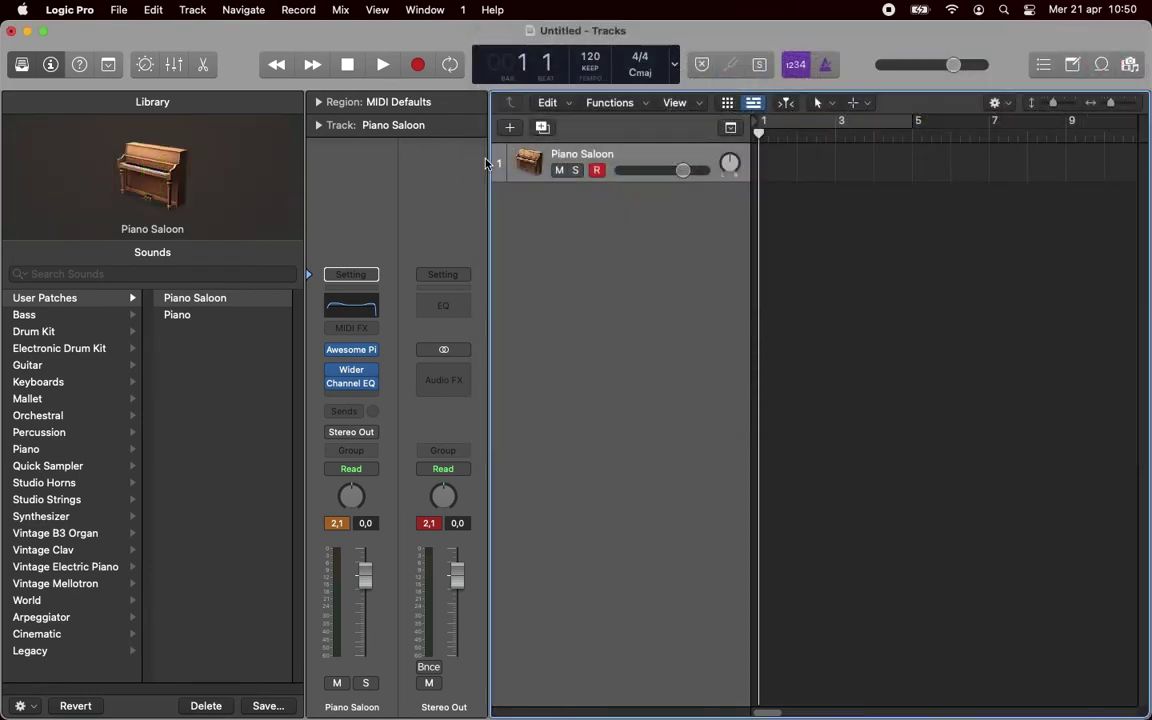
Save the patch again as Piano Saloon, replacing the existing file, and reload Piano Saloon from the User Patches.
left_click(267, 706)
left_click(852, 539)
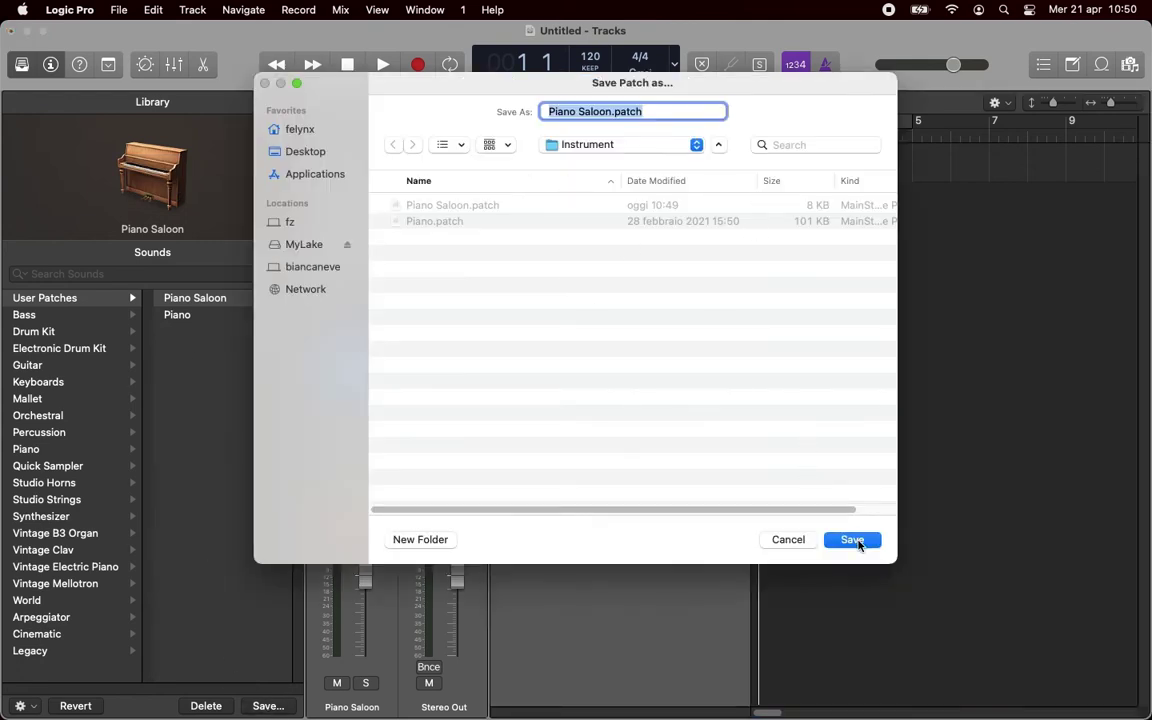
left_click(648, 398)
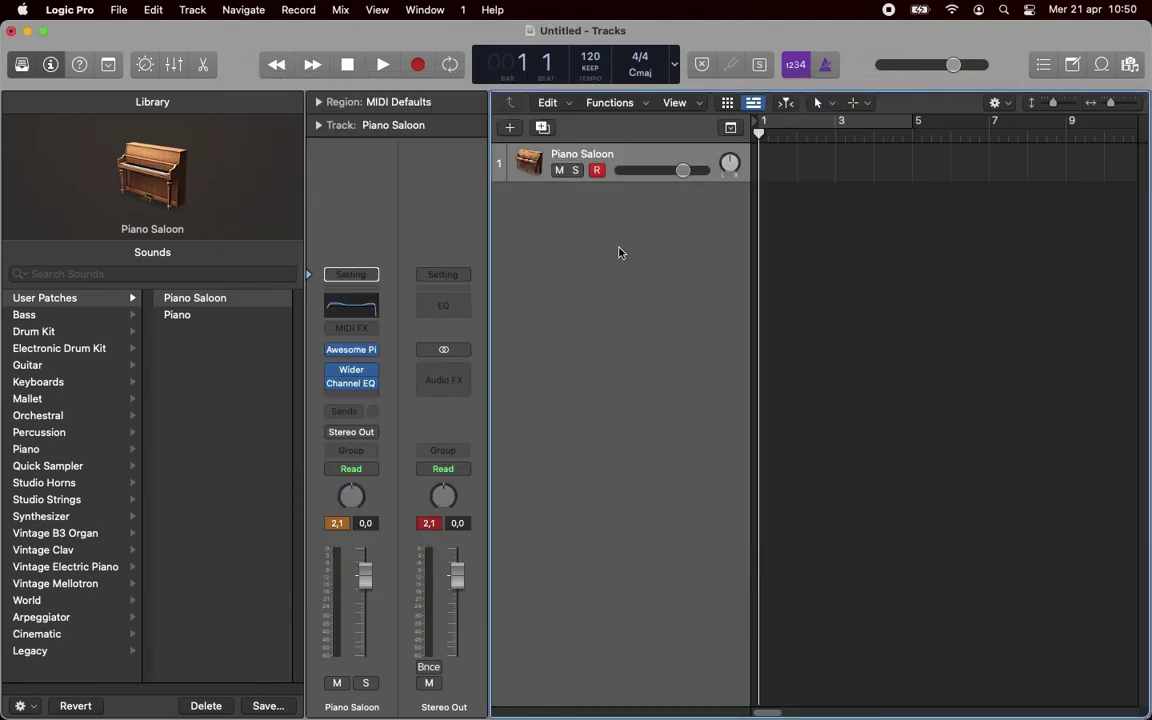
left_click(186, 316)
left_click(195, 298)
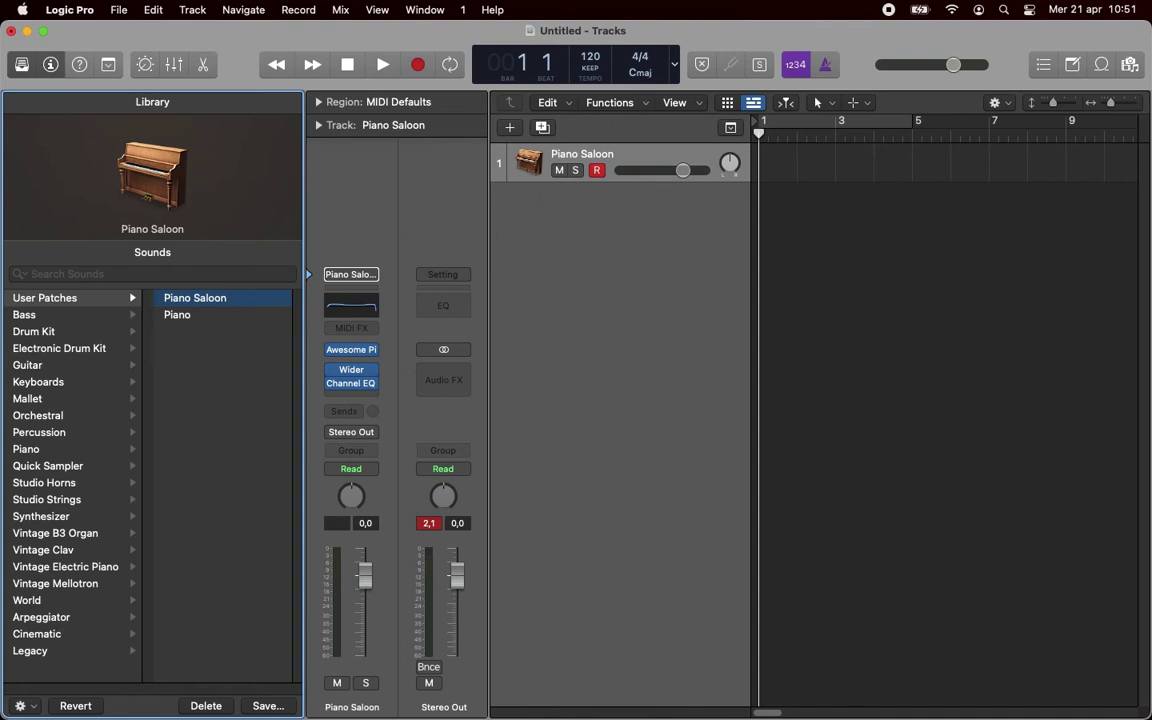
Move Awesome Piano.component to the Trash in Finder's Components folder, and delete the Piano Saloon user patch back in Logic Pro.
key("super+Tab")
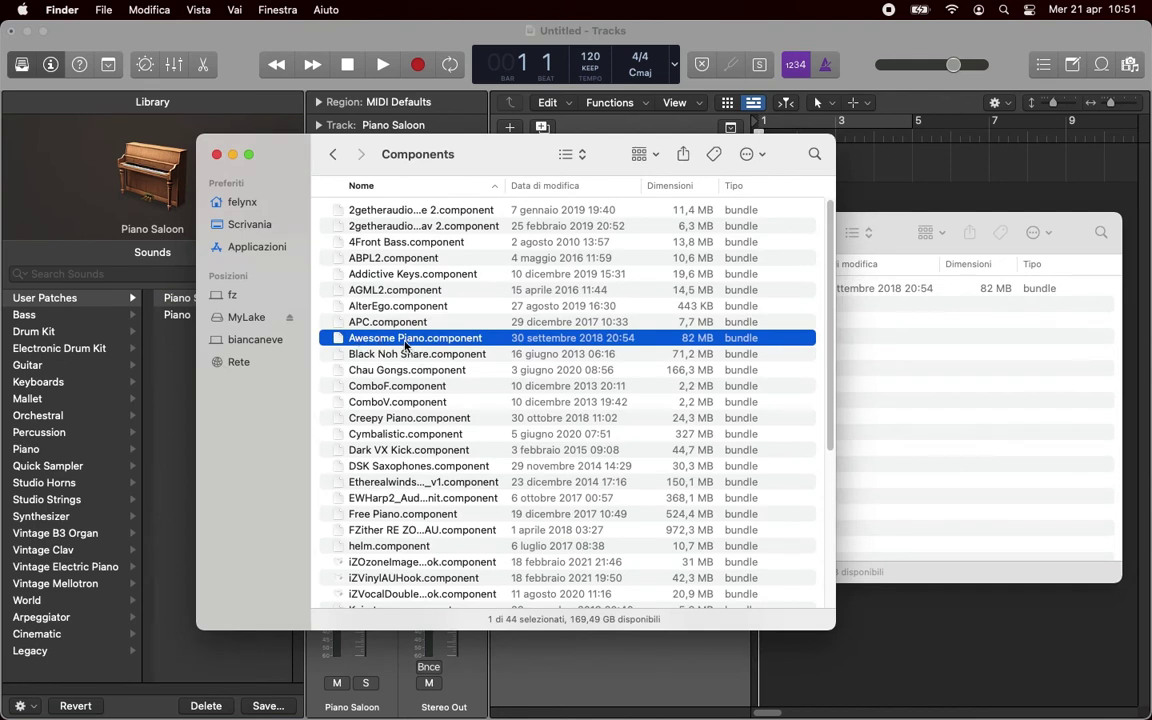
key("super+BackSpace")
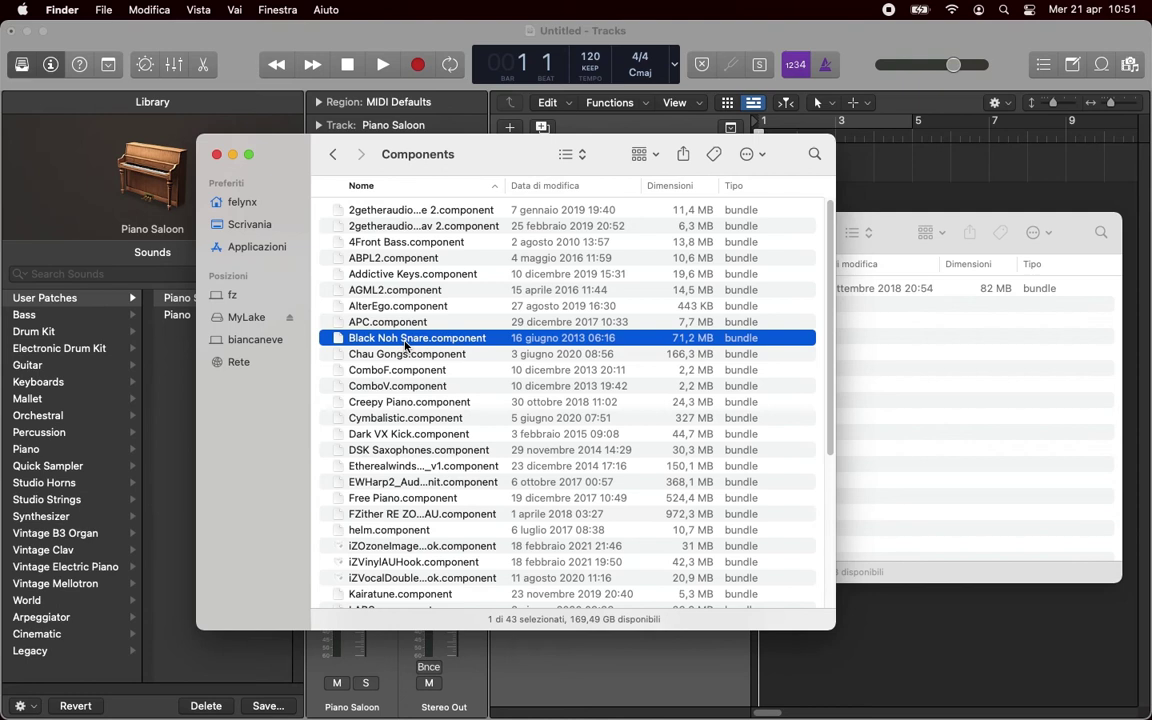
key("super+Tab")
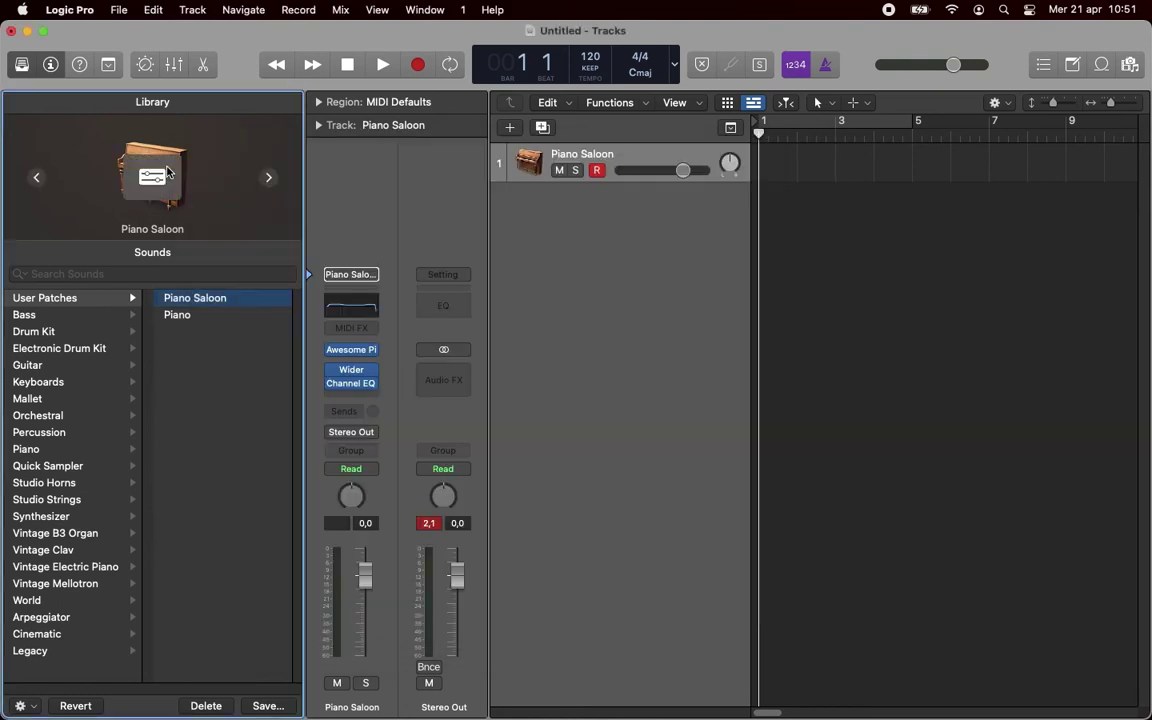
left_click(206, 706)
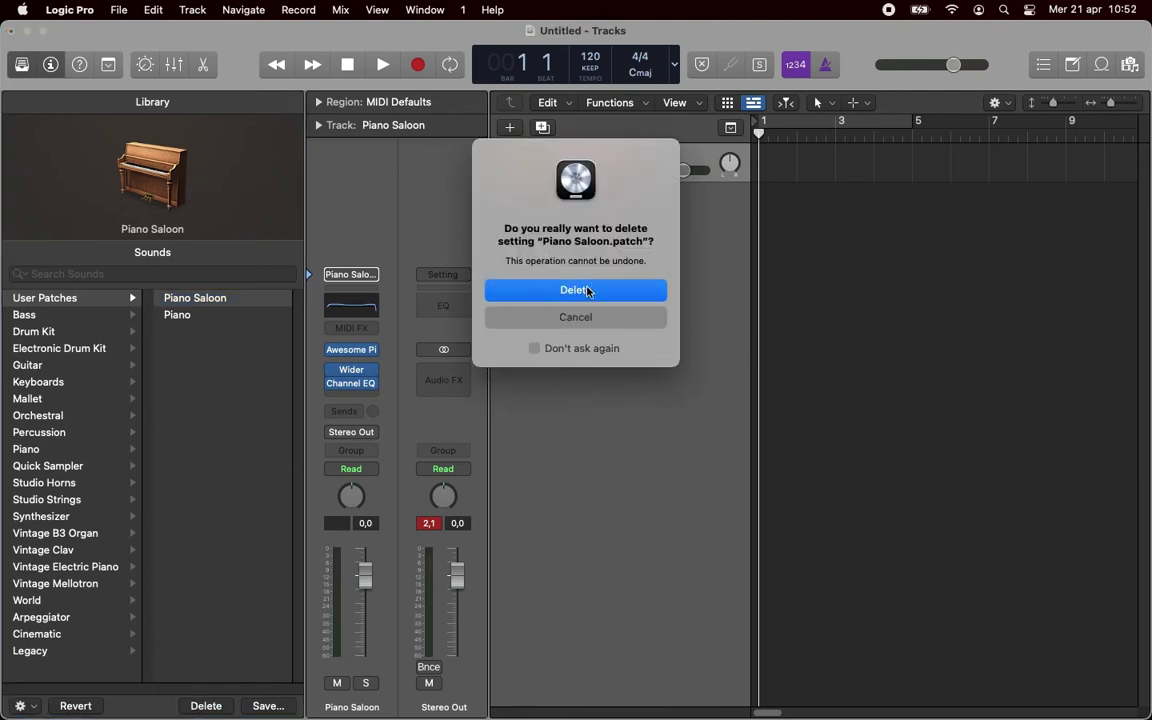
left_click(586, 291)
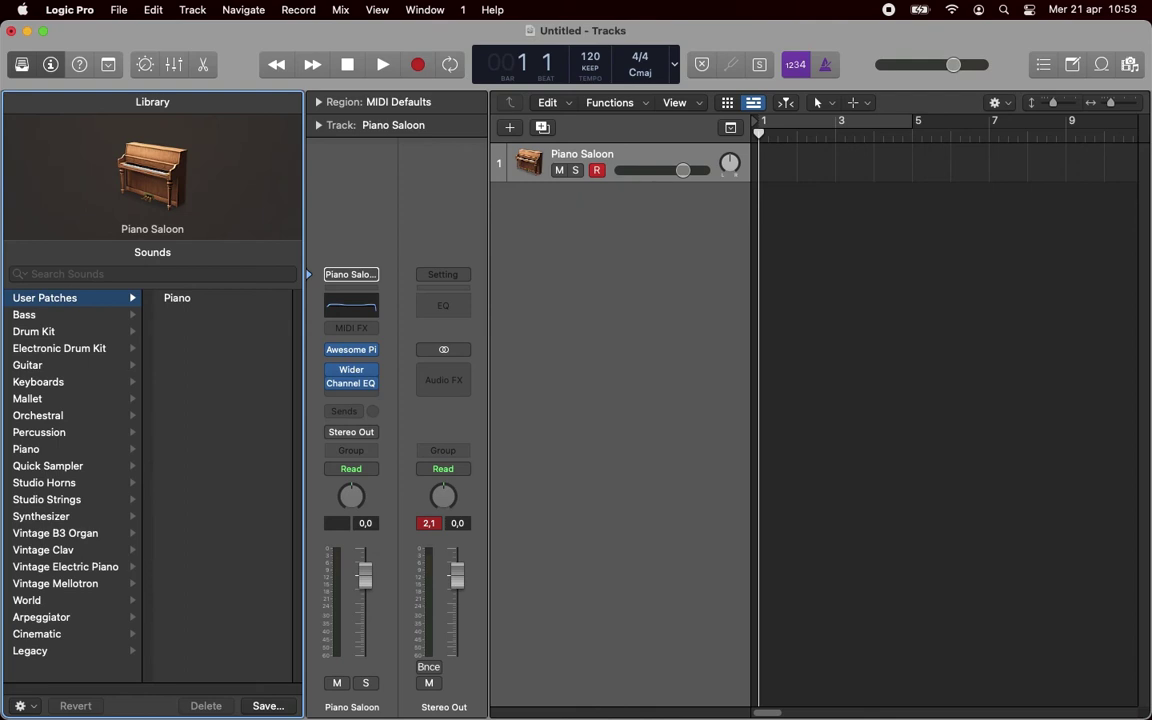
Review the General settings of Security & Privacy in System Preferences, and close the window.
mouse_move(663, 700)
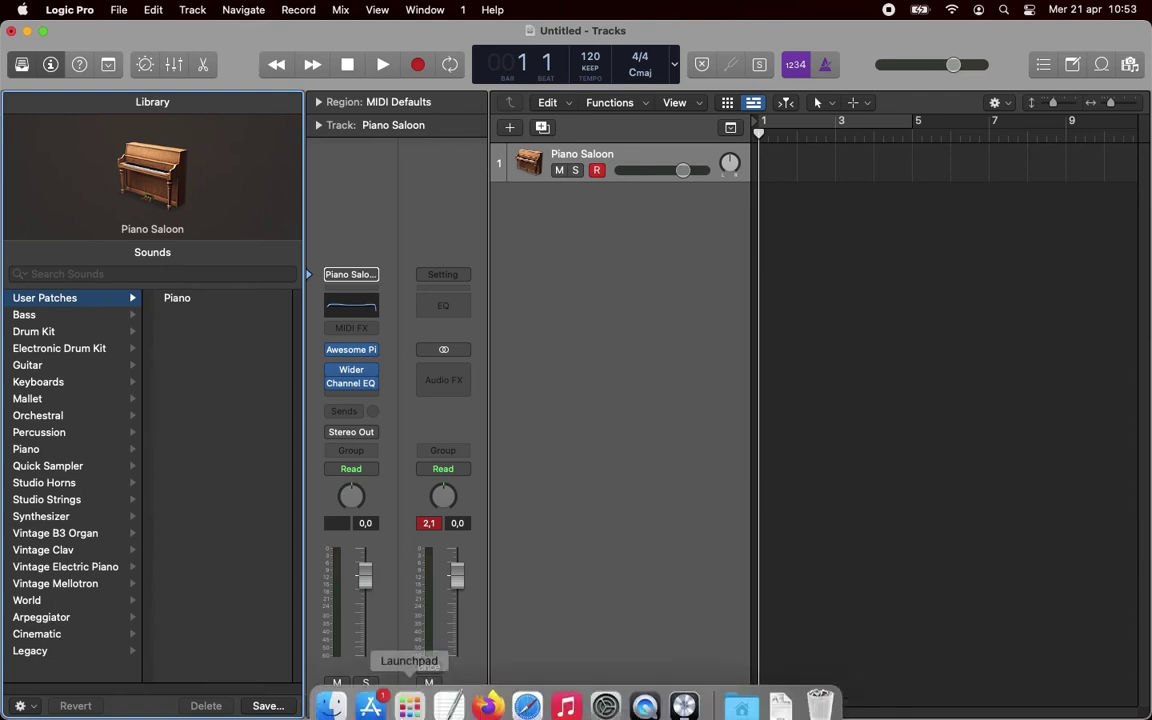
left_click(606, 694)
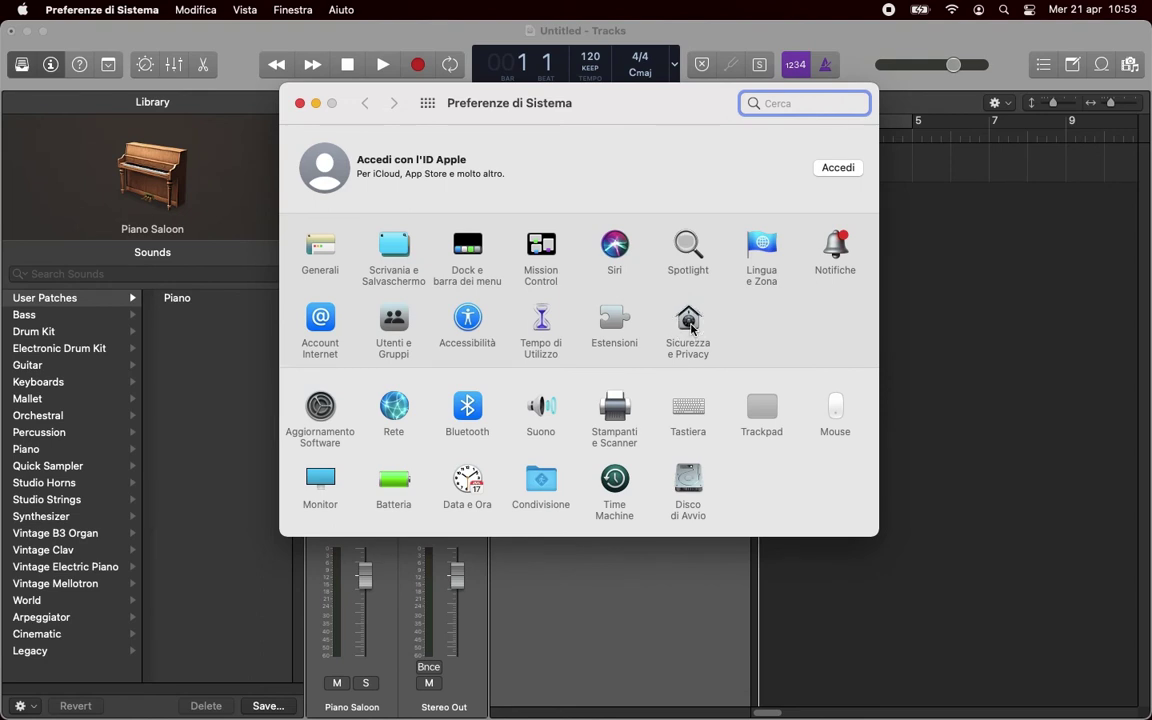
left_click(690, 322)
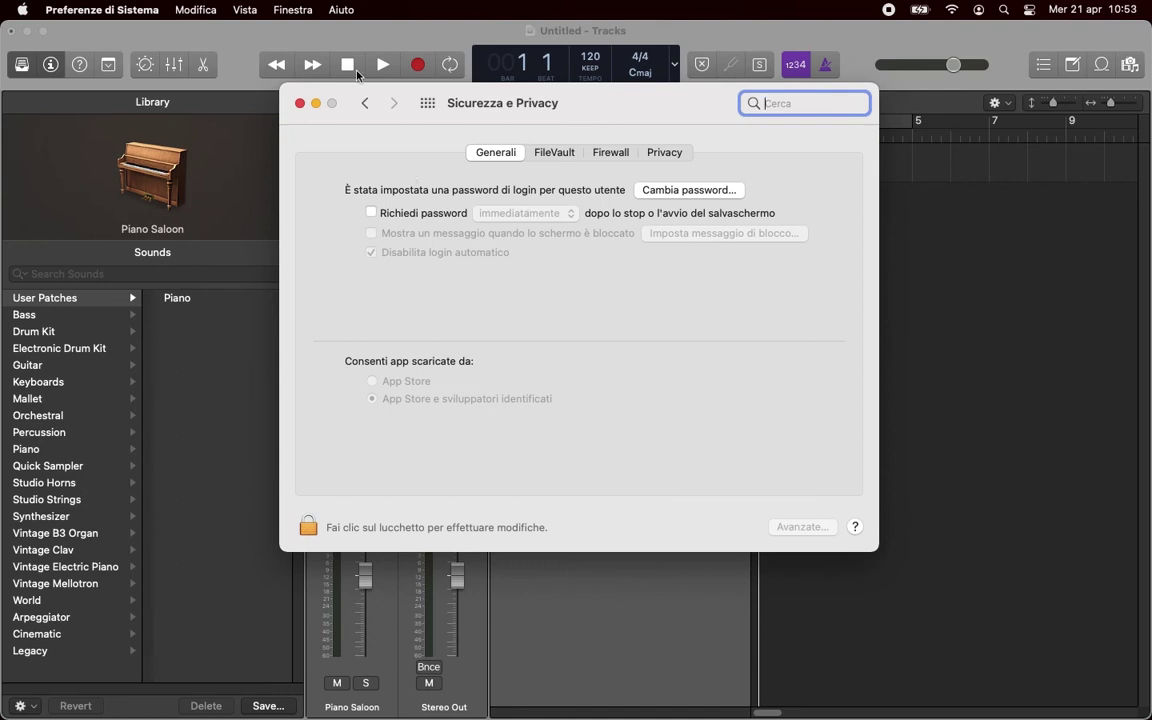
left_click(299, 103)
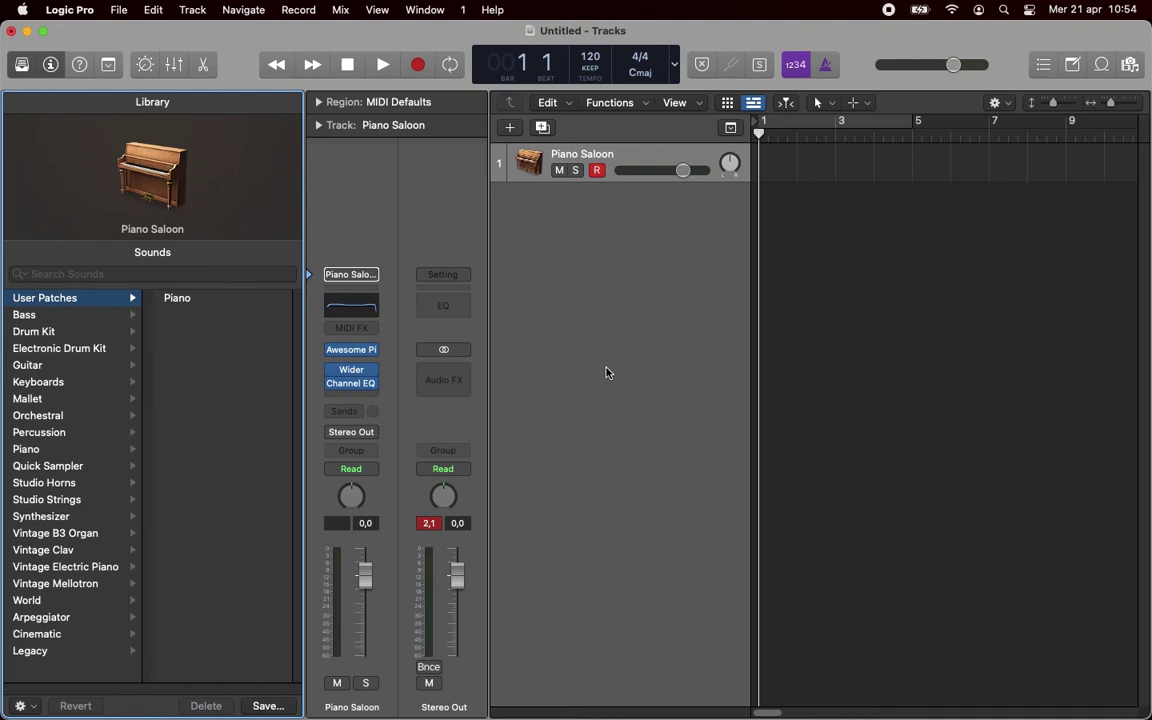
Open the Plug-in Manager, enlarge its window, and examine the compatibility and use status of the installed plug-ins.
left_click(78, 12)
mouse_move(84, 59)
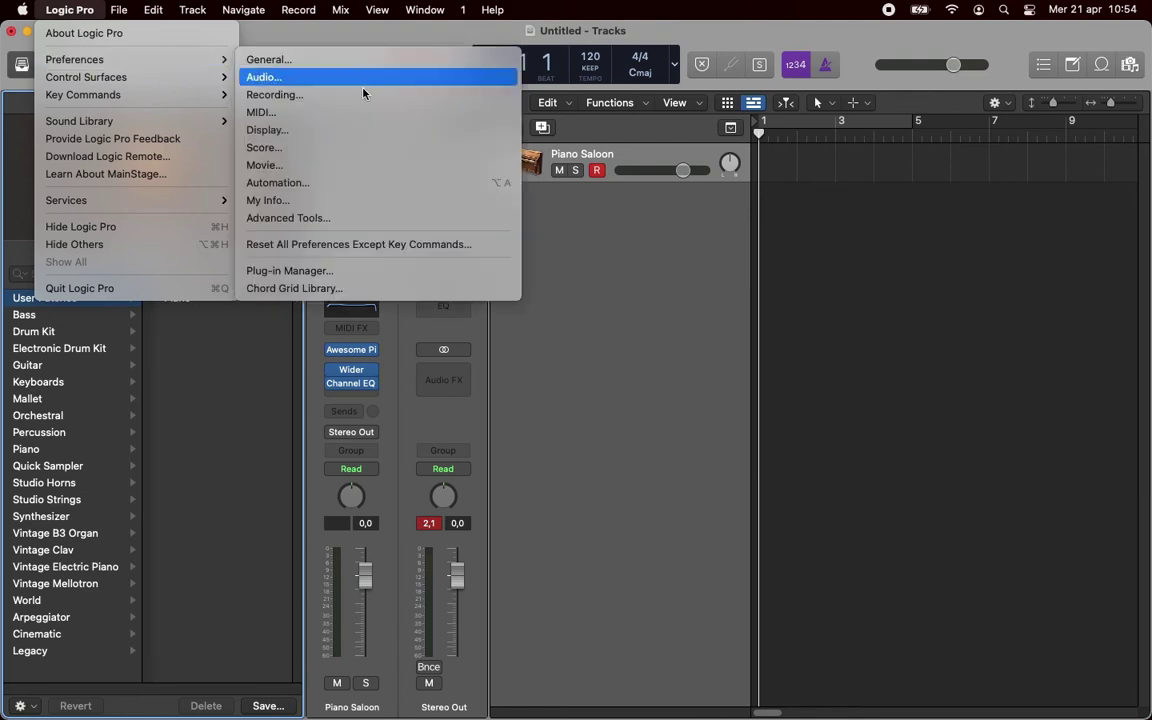
left_click(329, 272)
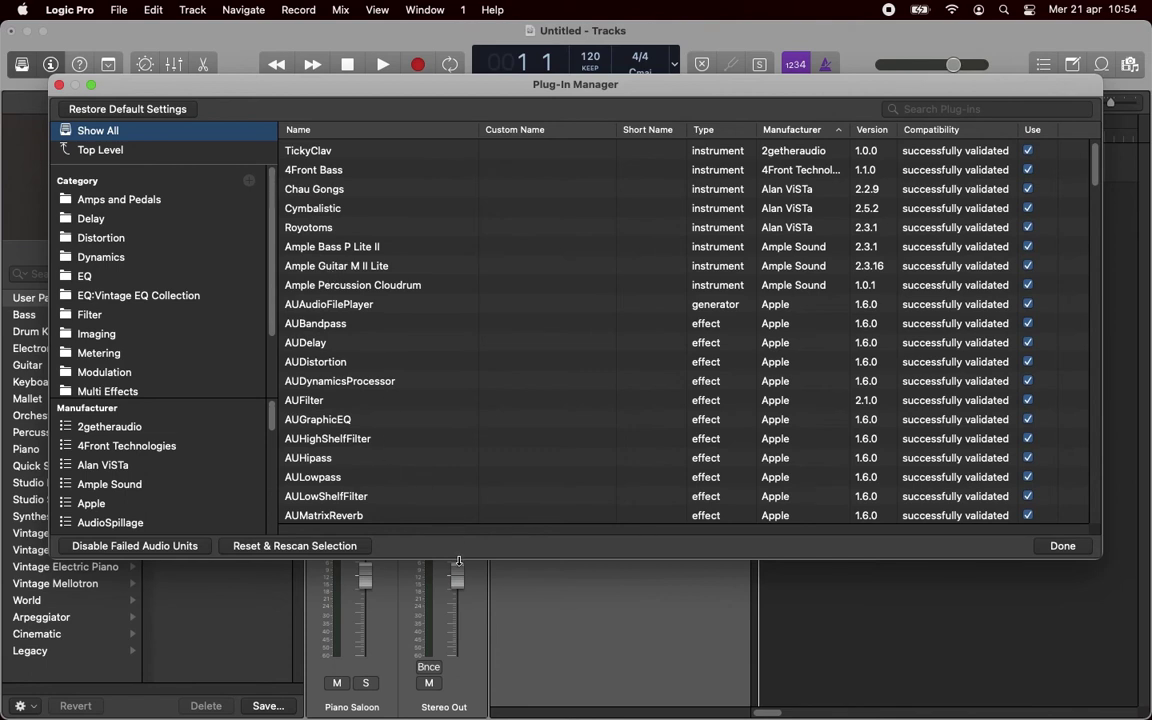
left_click_drag(452, 559, 447, 679)
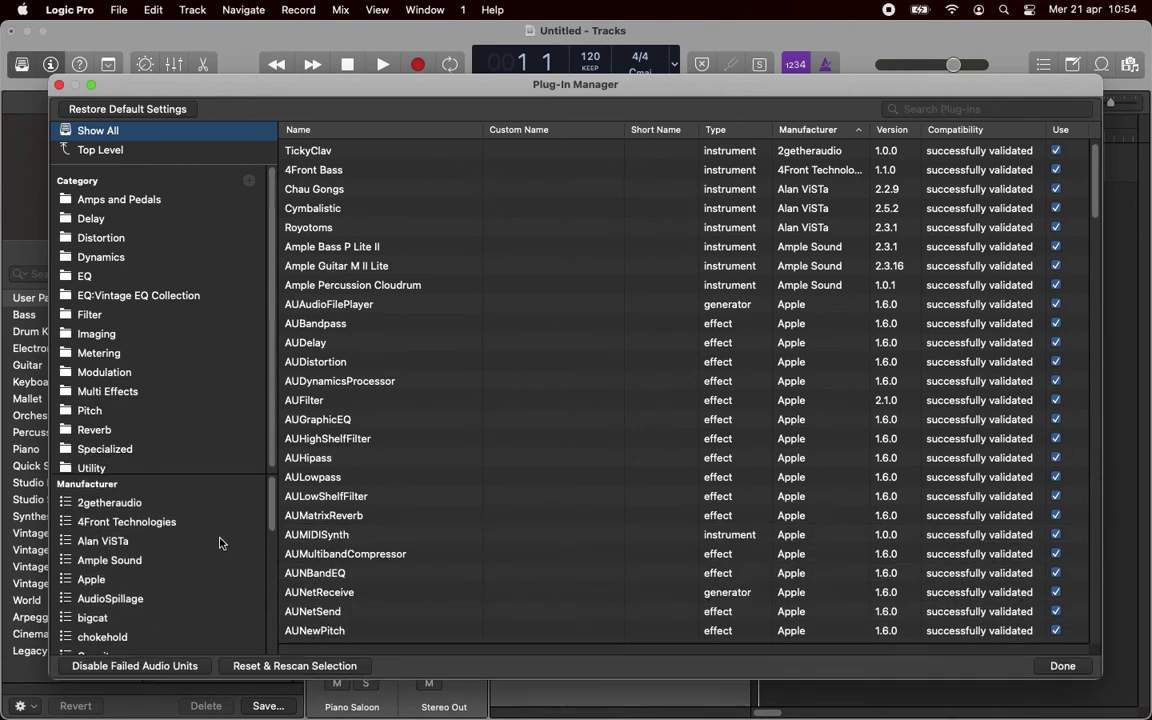
scroll(160, 537, "down", 10)
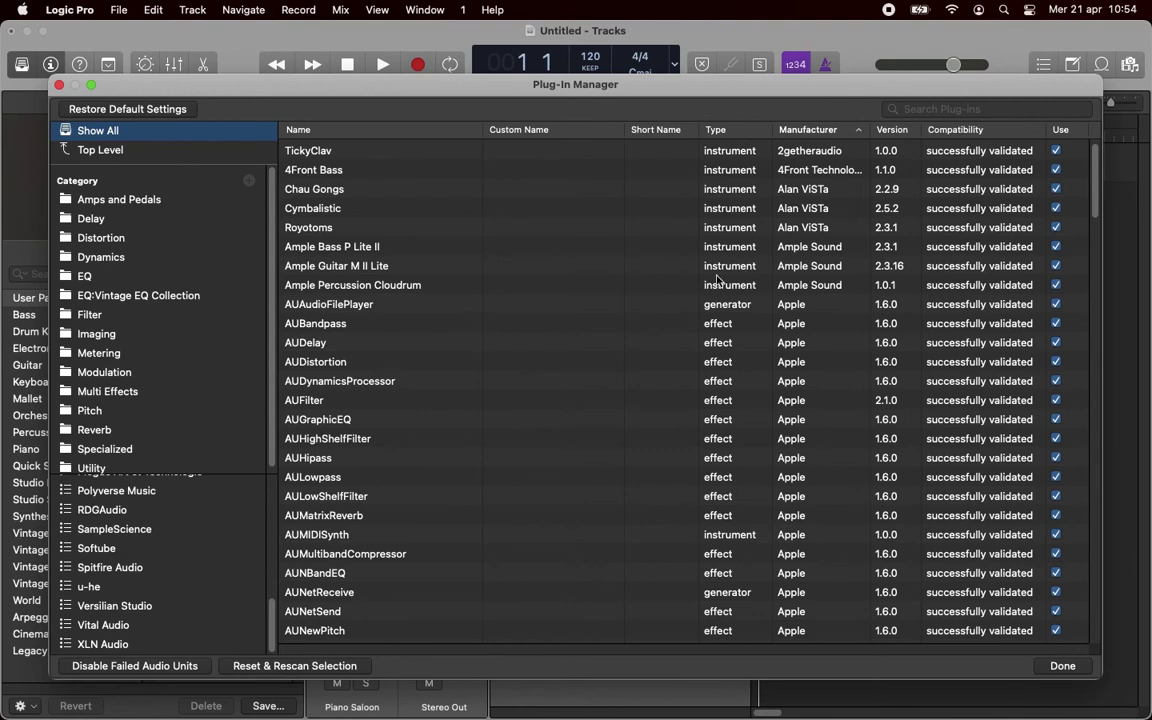
scroll(717, 285, "down", 1)
scroll(950, 255, "down", 5)
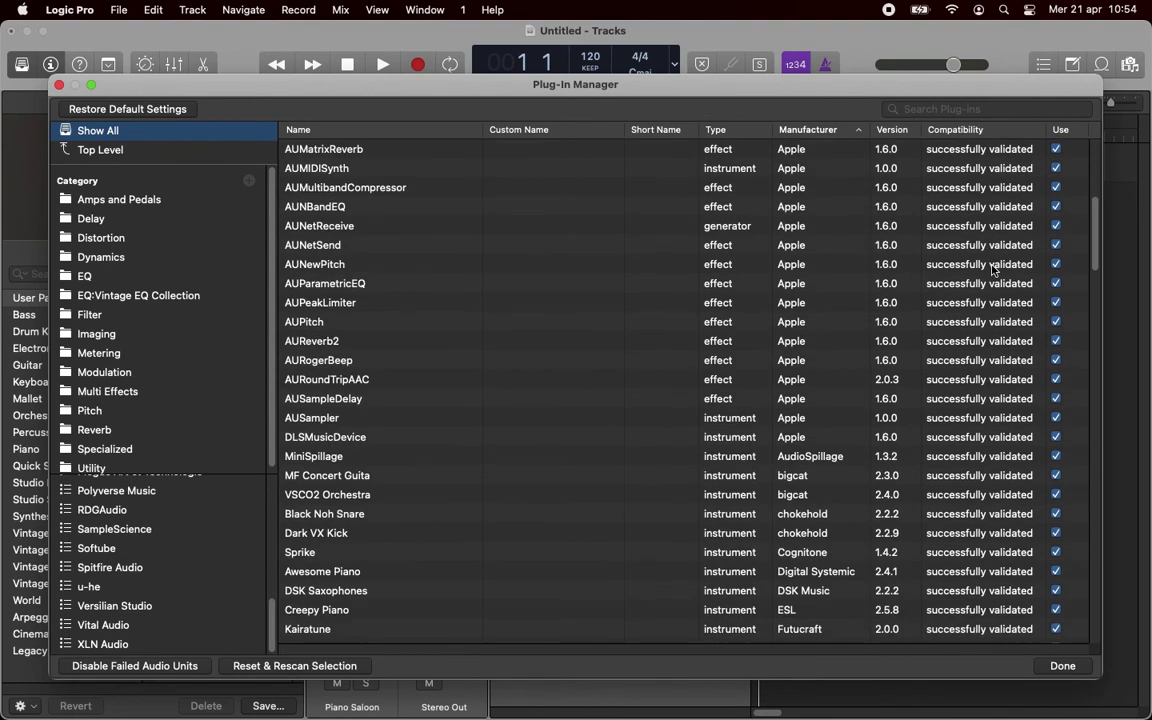
scroll(993, 268, "down", 6)
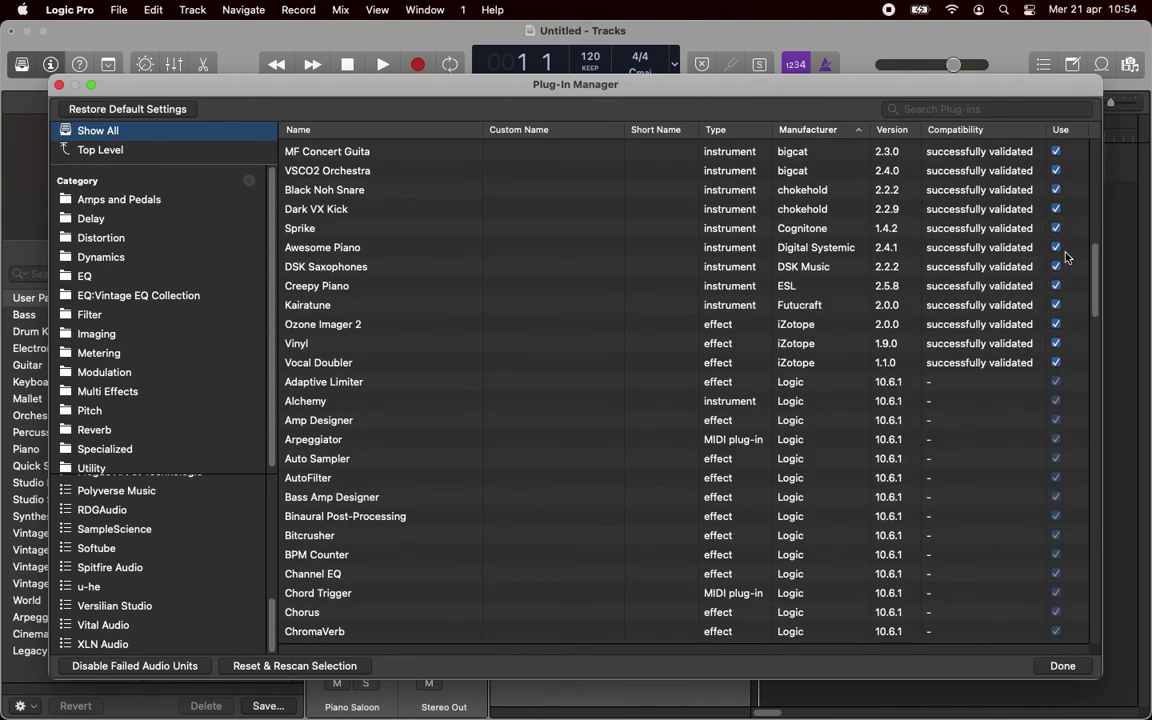
scroll(993, 268, "down", 15)
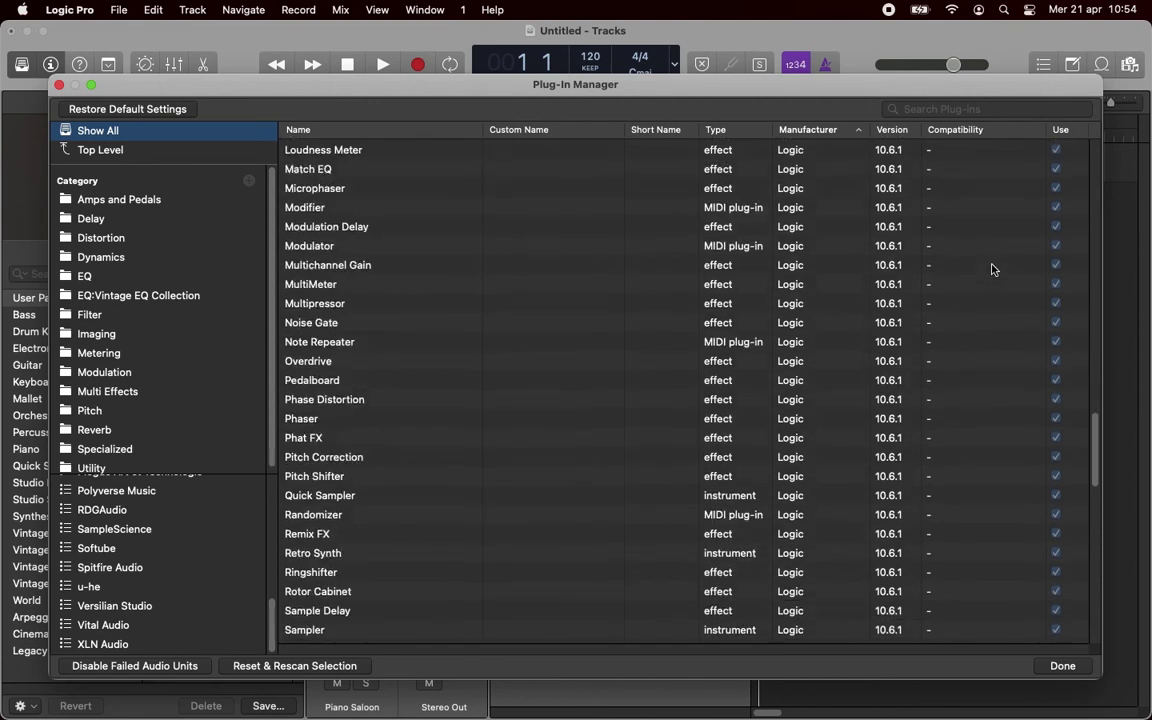
scroll(993, 268, "down", 10)
scroll(993, 270, "up", 3)
scroll(993, 272, "down", 2)
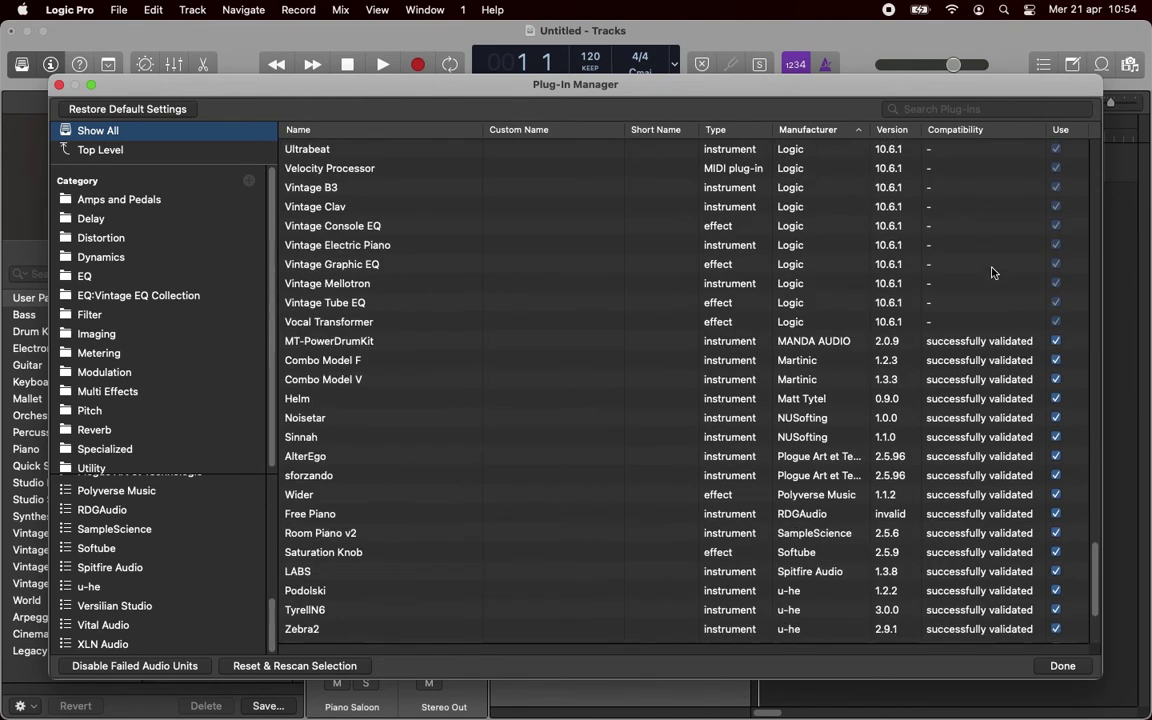
scroll(993, 272, "down", 3)
left_click(933, 108)
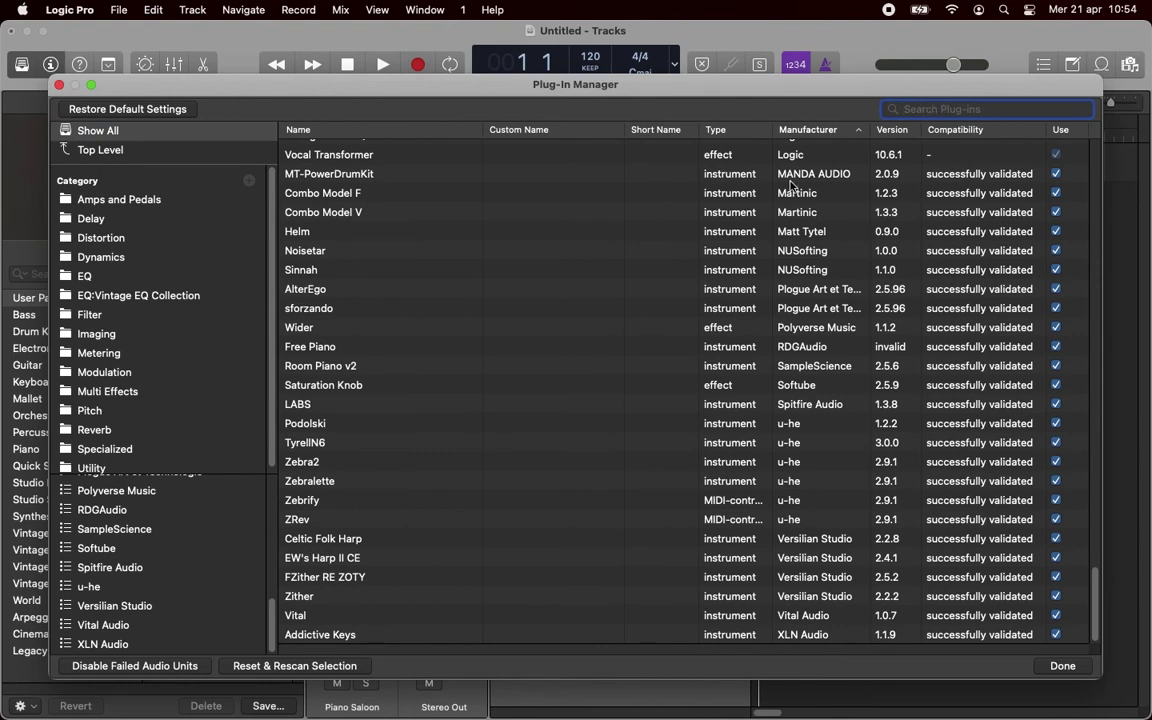
List only Digital Systemic's plug-ins, toggle the use of Awesome Piano off and on again, and close the Plug-in Manager.
left_click_drag(268, 613, 275, 535)
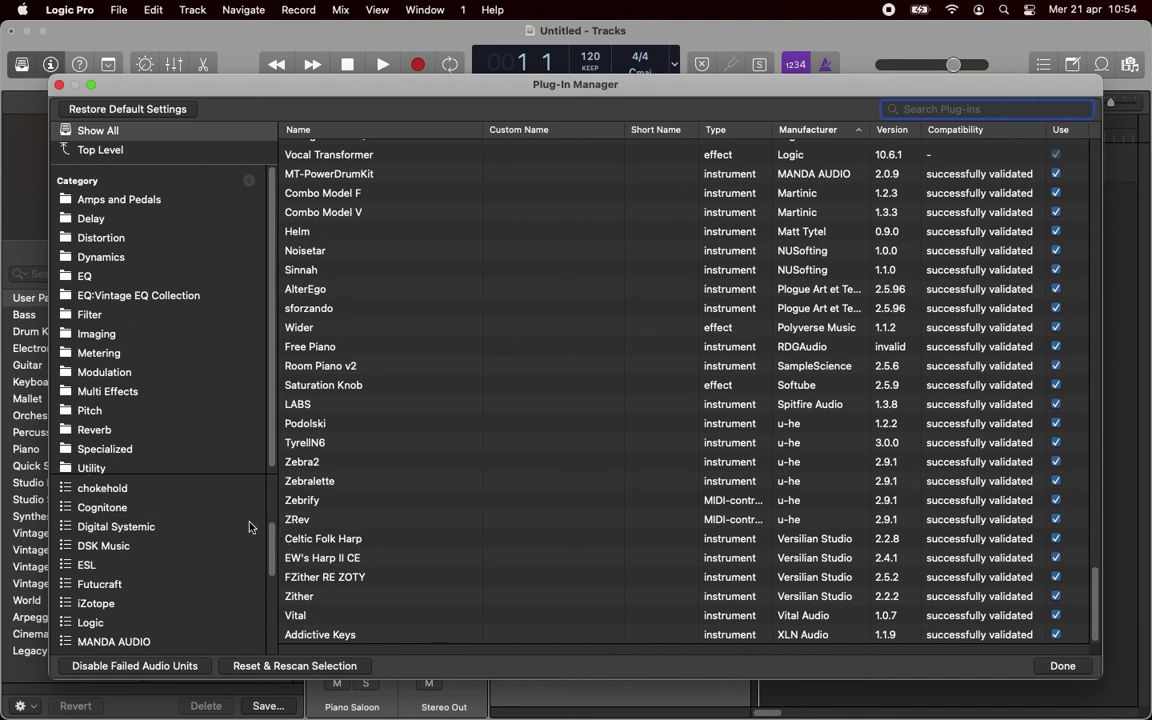
left_click(151, 534)
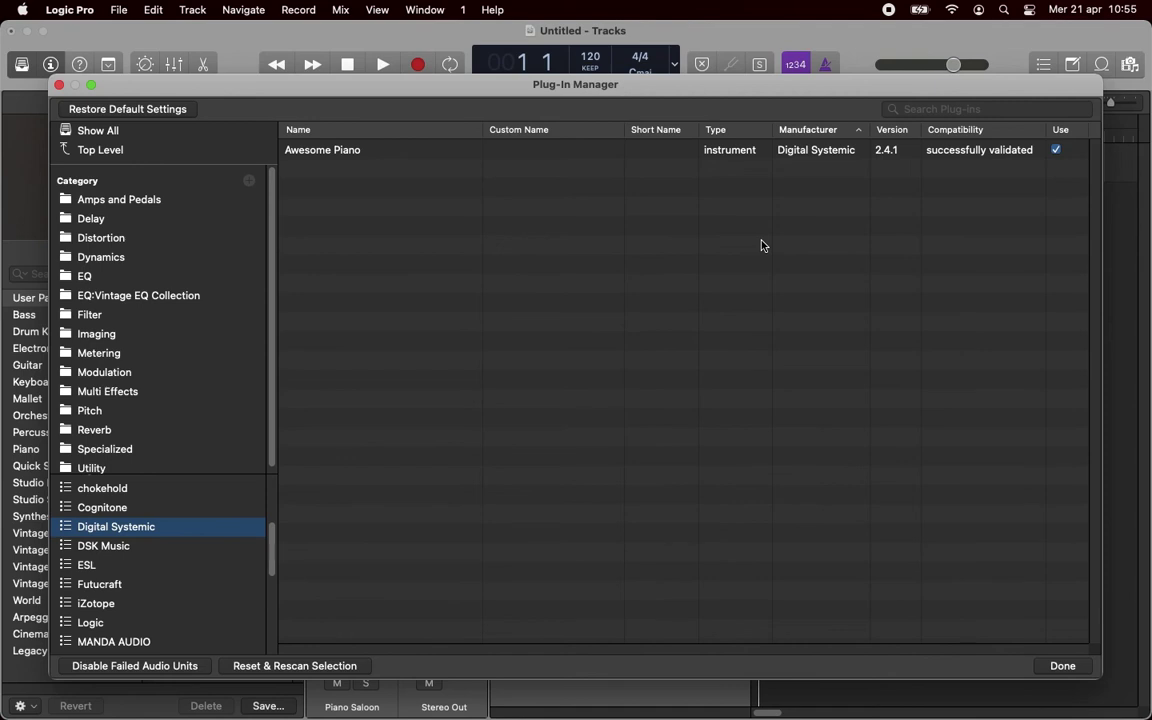
left_click(996, 153)
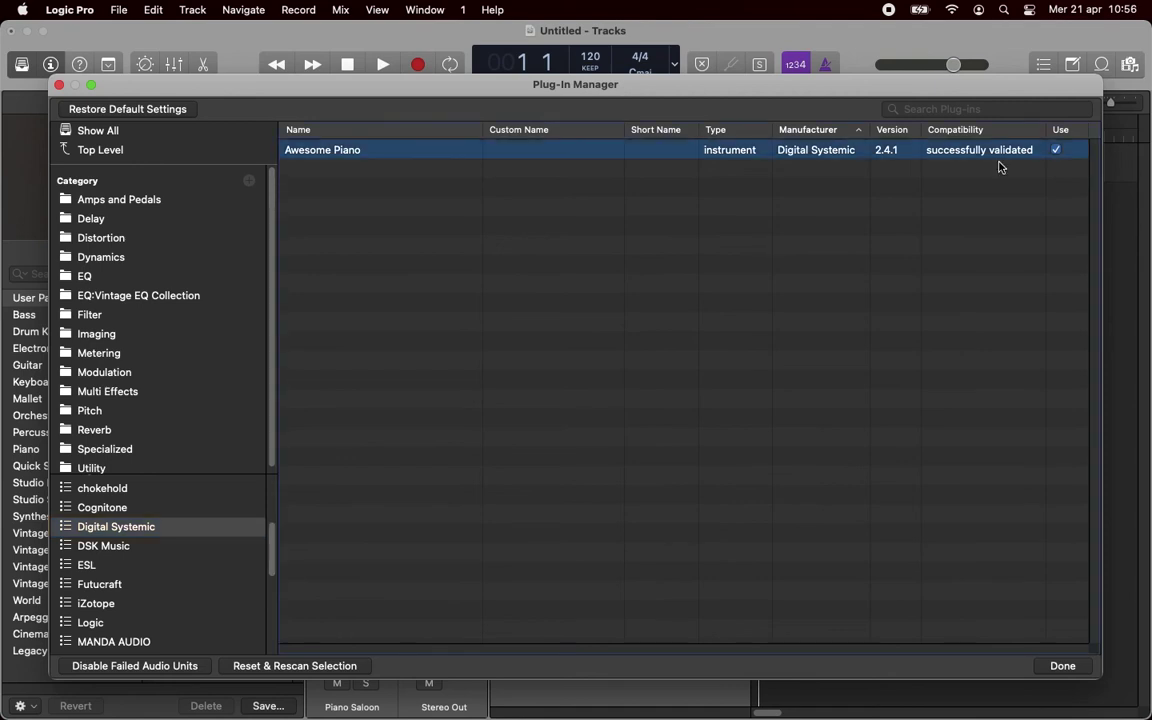
left_click(1056, 150)
left_click(1056, 151)
left_click(59, 86)
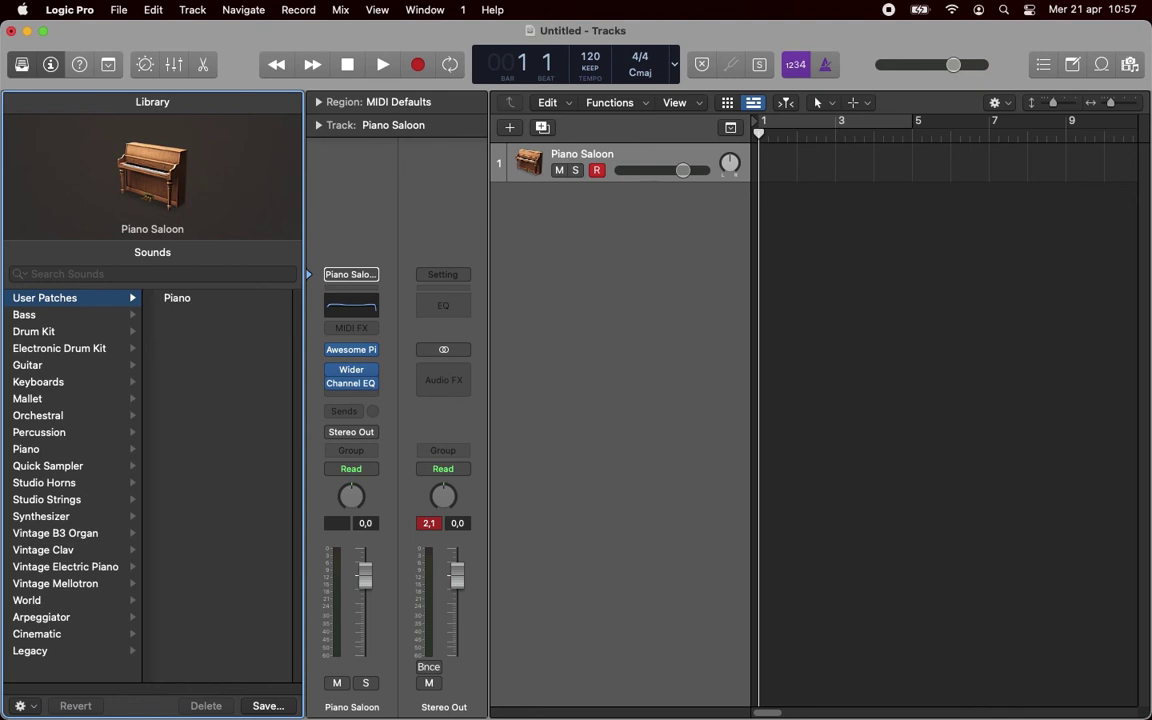
Switch to Firefox and bring up the plugins4free.com window.
key("super+Tab")
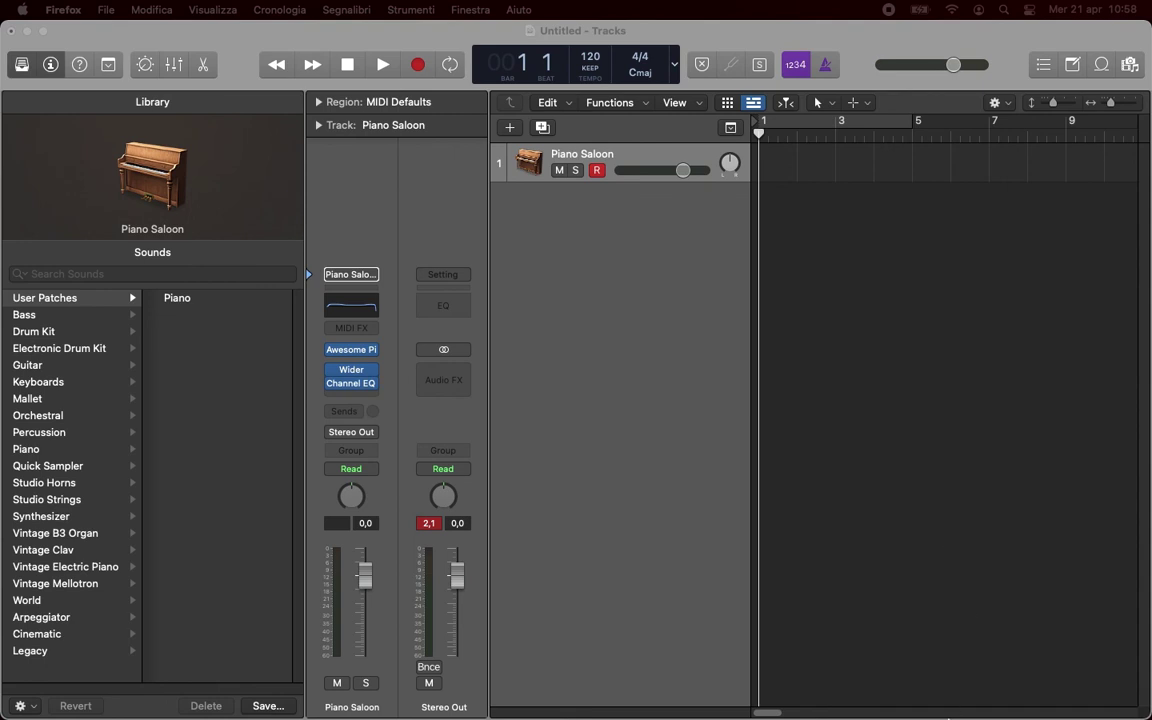
mouse_move(946, 716)
left_click(800, 690)
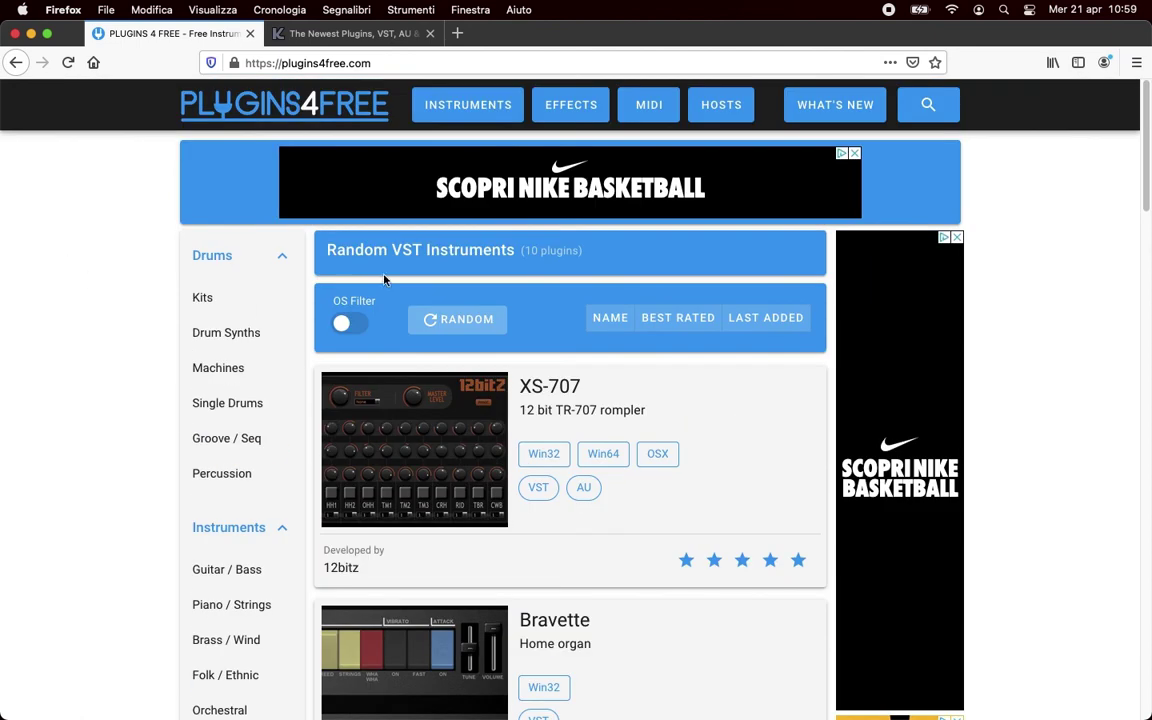
Turn on the OS filter, restrict the instrument list to MacOS only, and browse the results for Audio Unit versions.
left_click(352, 324)
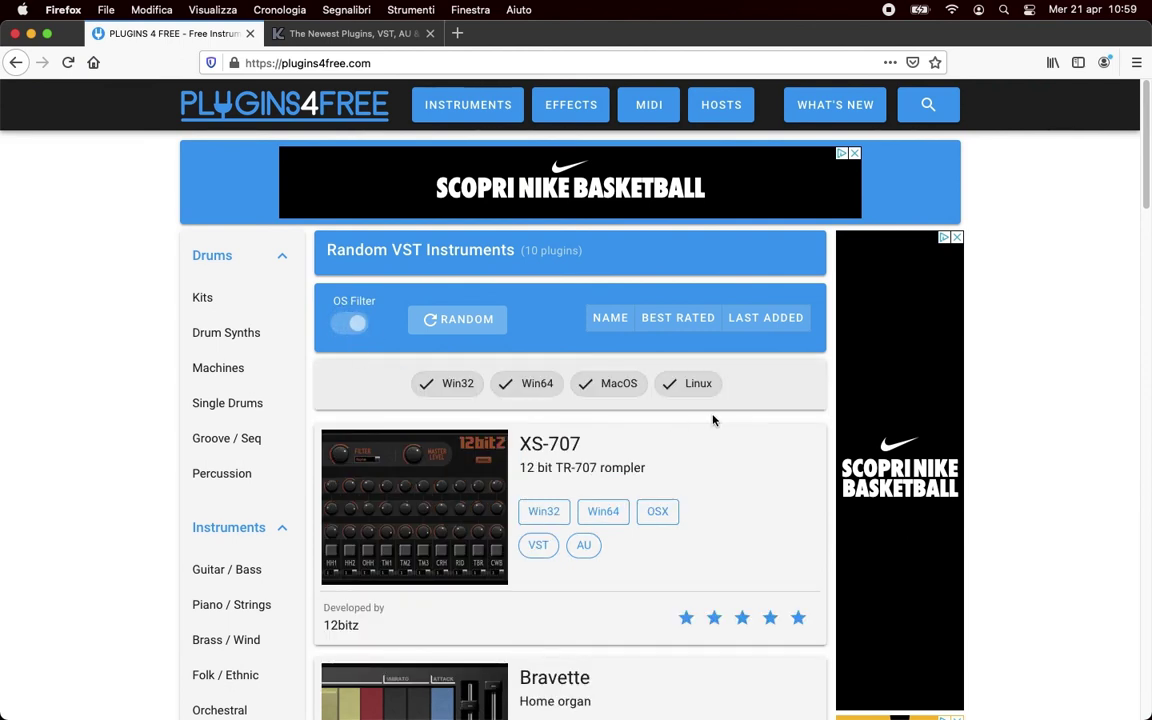
left_click(698, 384)
left_click(548, 384)
left_click(479, 385)
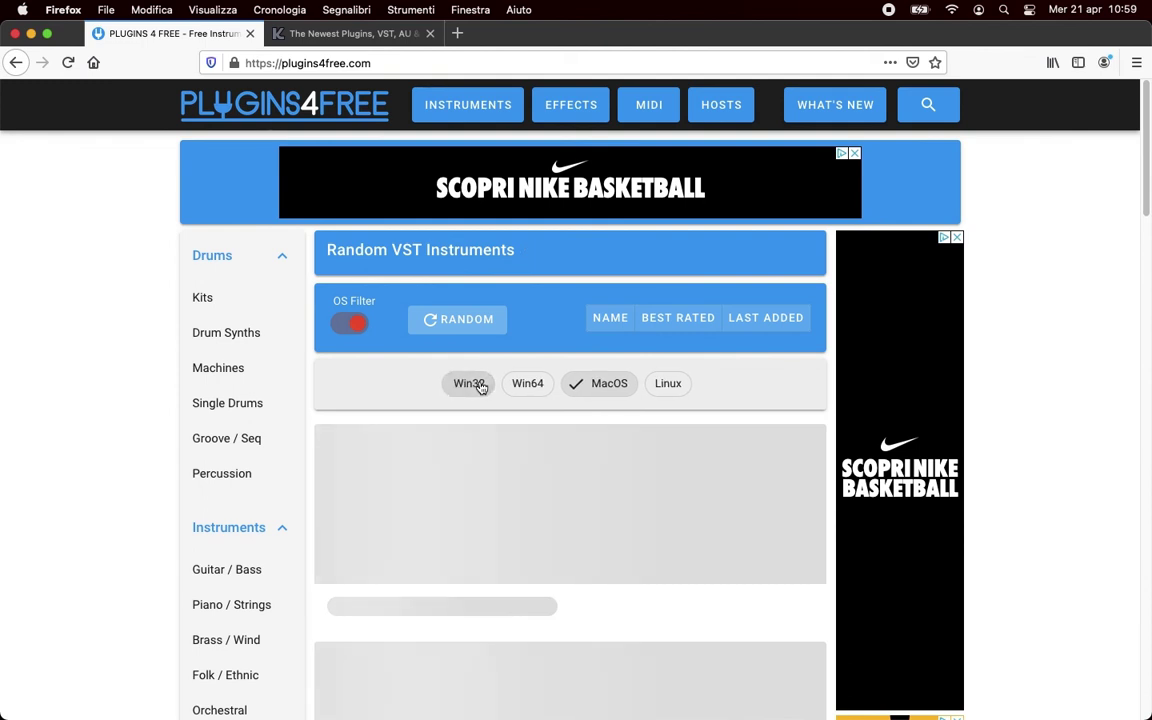
scroll(1060, 338, "down", 2)
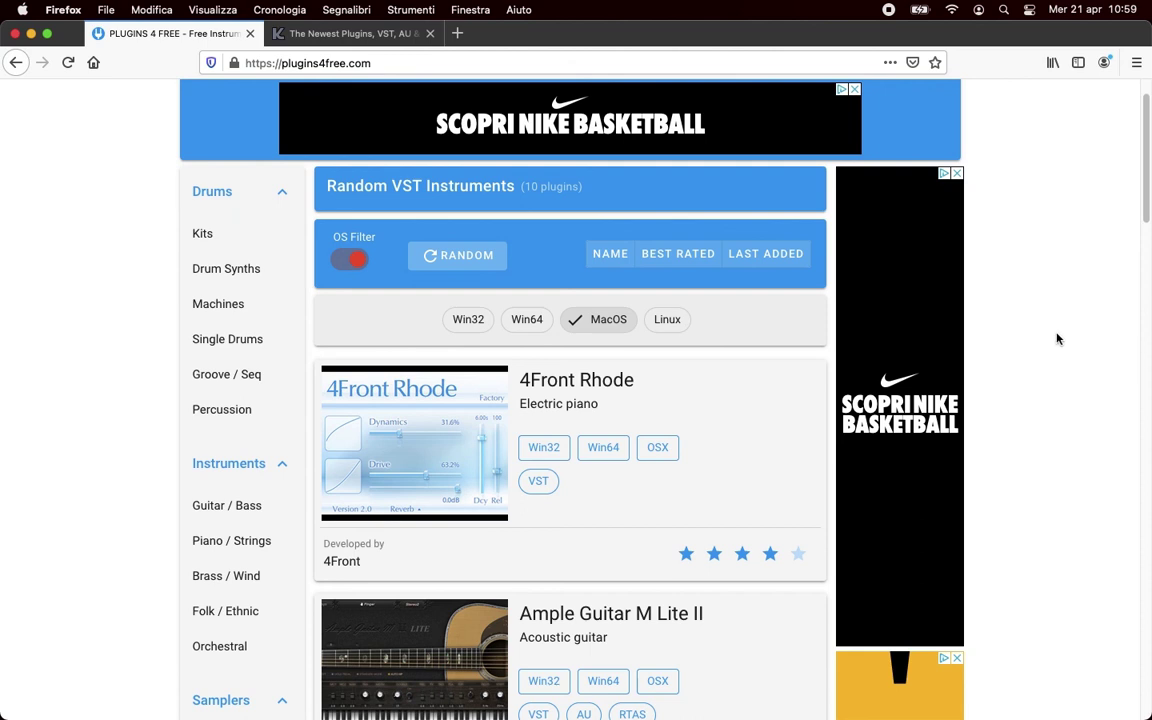
scroll(1057, 337, "down", 4)
scroll(563, 330, "down", 4)
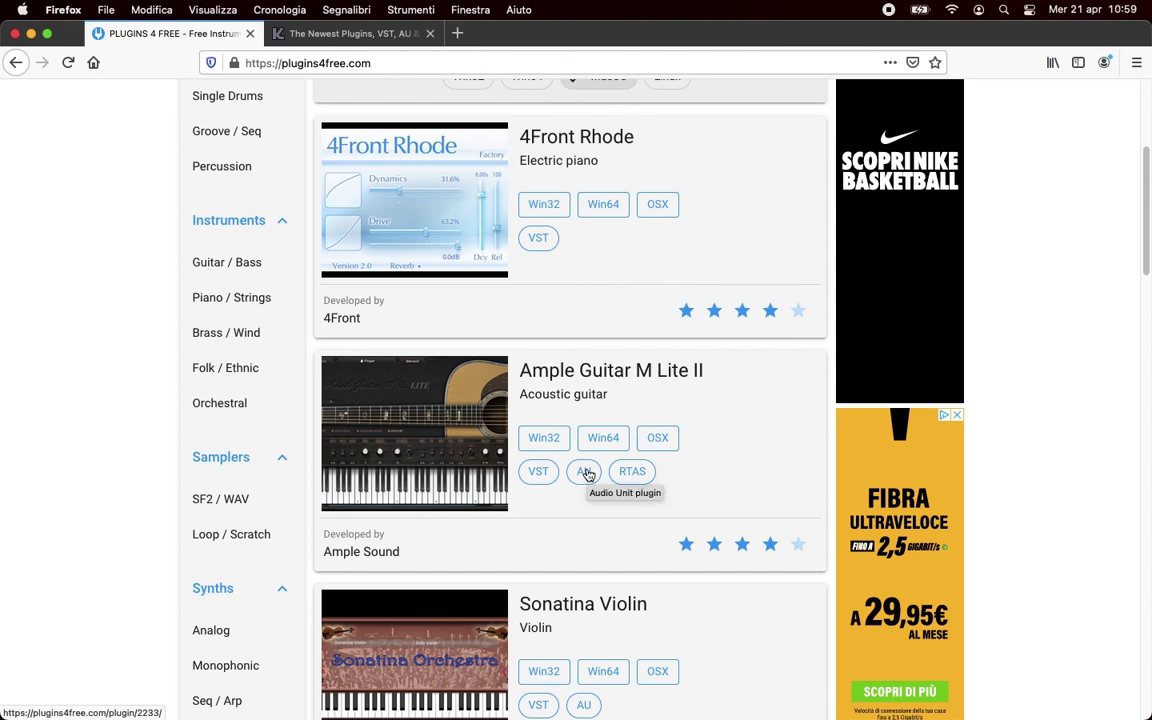
scroll(972, 406, "down", 15)
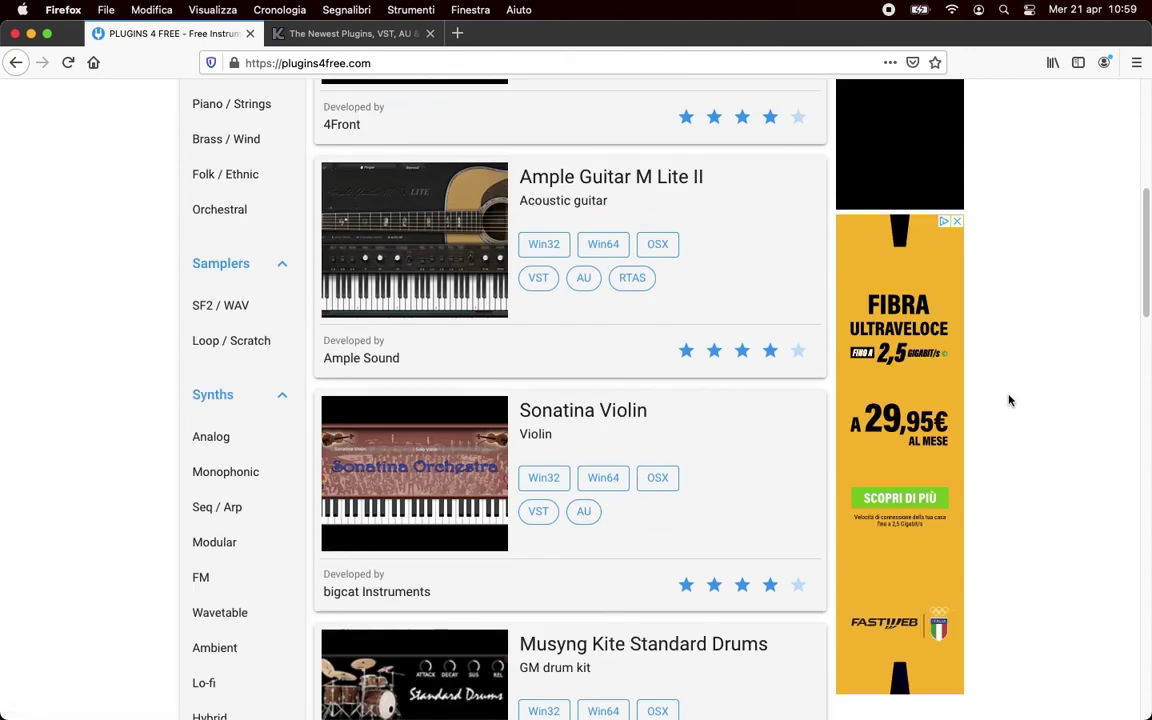
scroll(1013, 400, "up", 20)
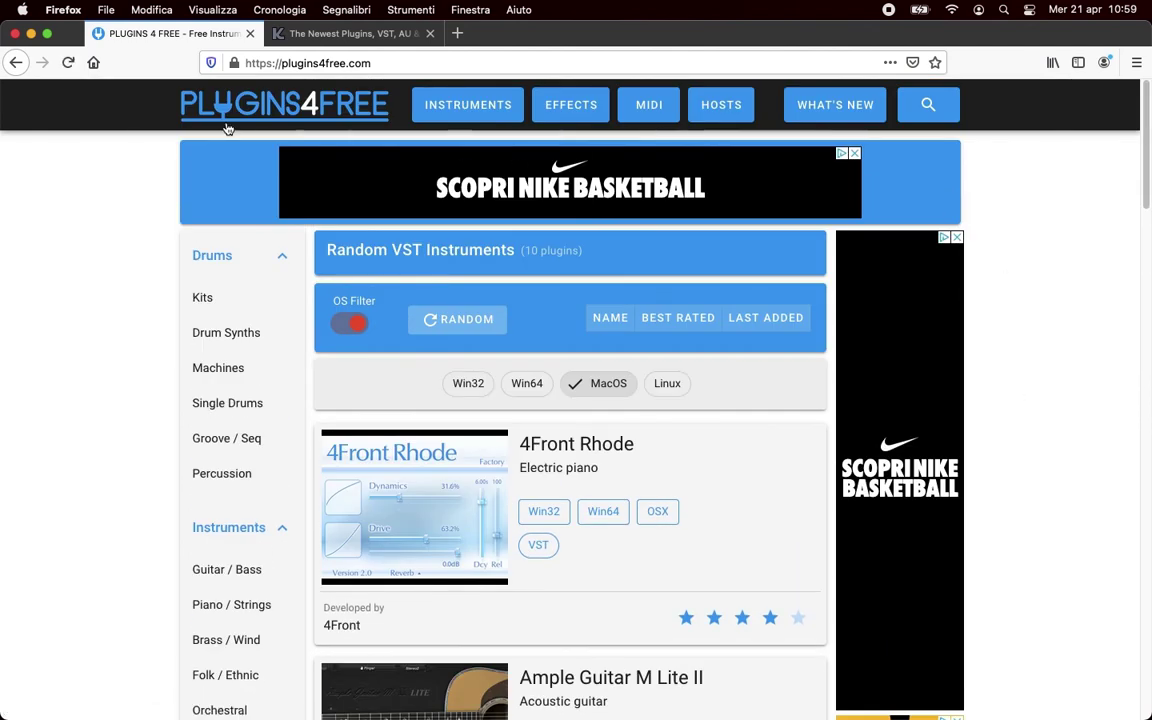
Switch to the KVR Audio page and filter its newest plugins to free pricing and the Audio Units format.
left_click(341, 34)
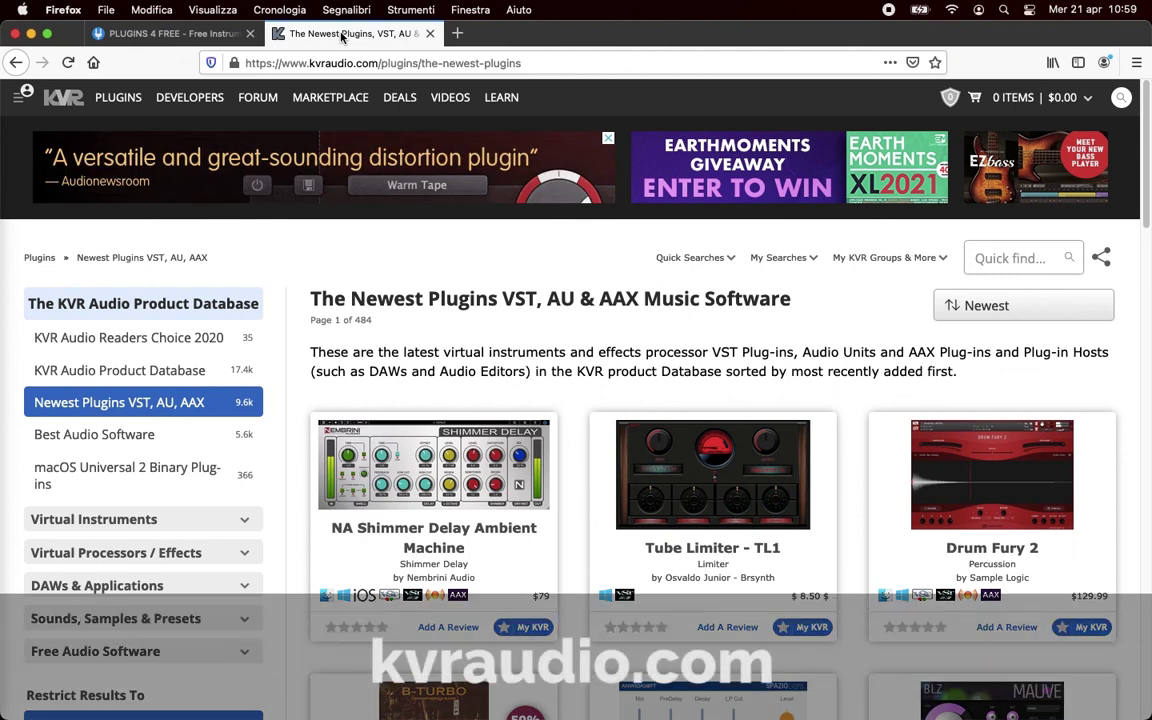
scroll(268, 315, "down", 1)
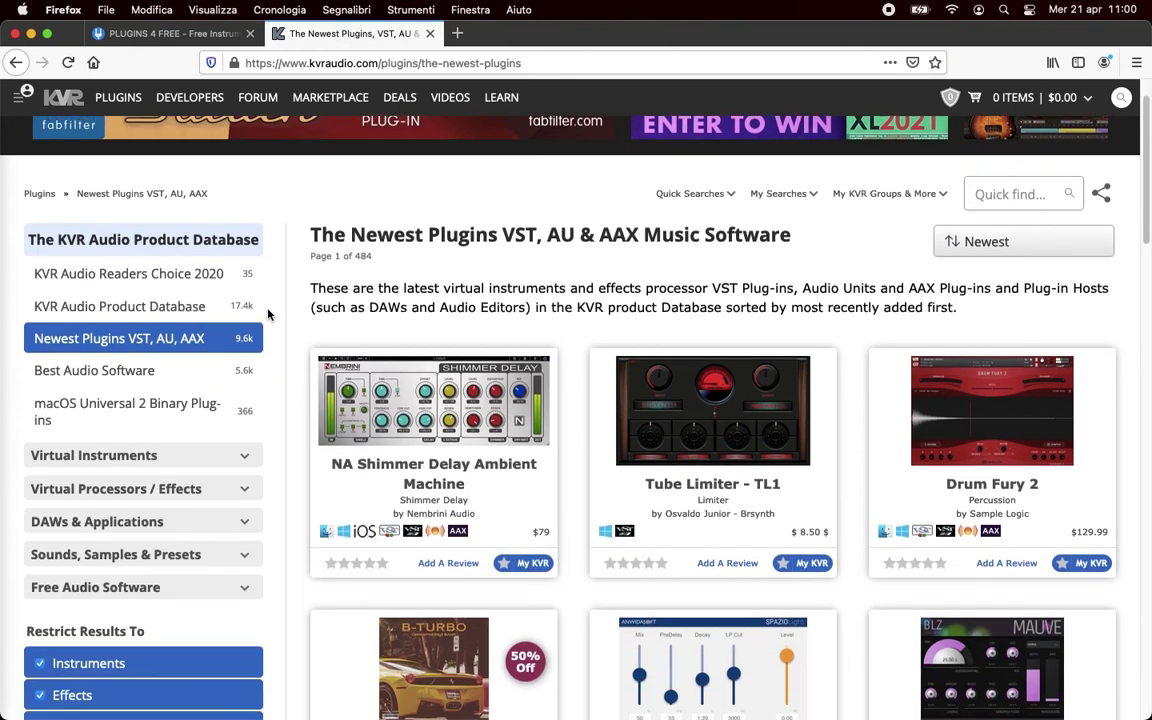
scroll(268, 315, "down", 6)
scroll(263, 343, "down", 5)
scroll(263, 343, "down", 2)
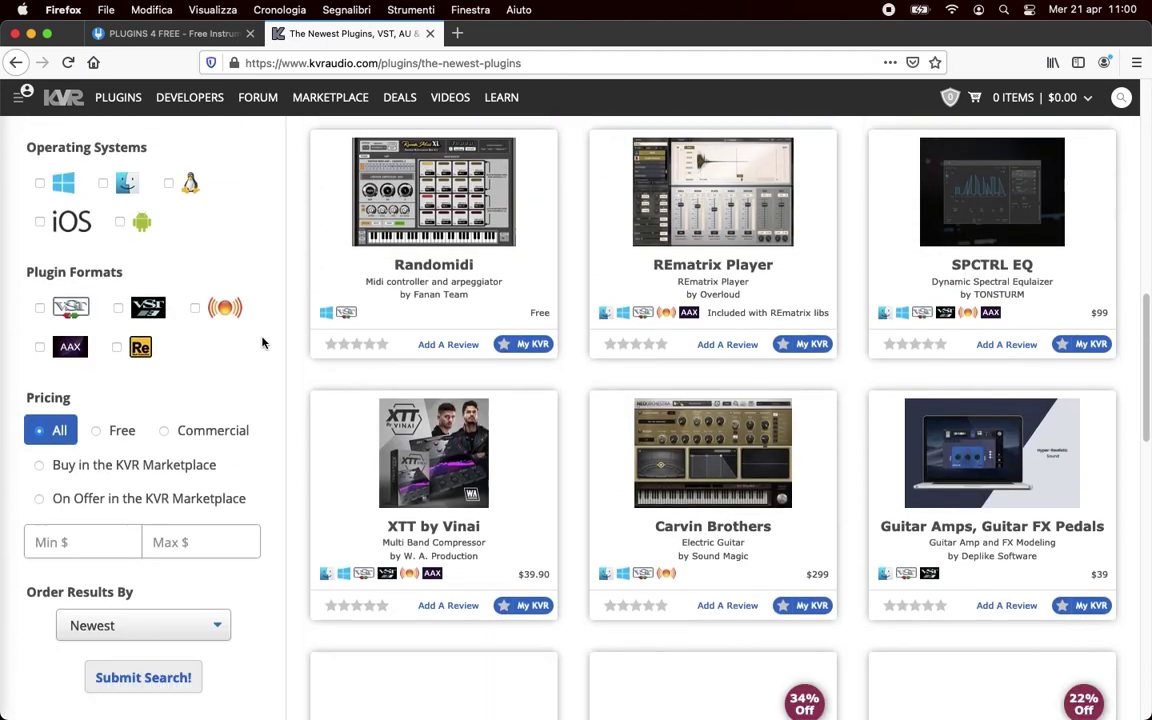
scroll(263, 343, "down", 1)
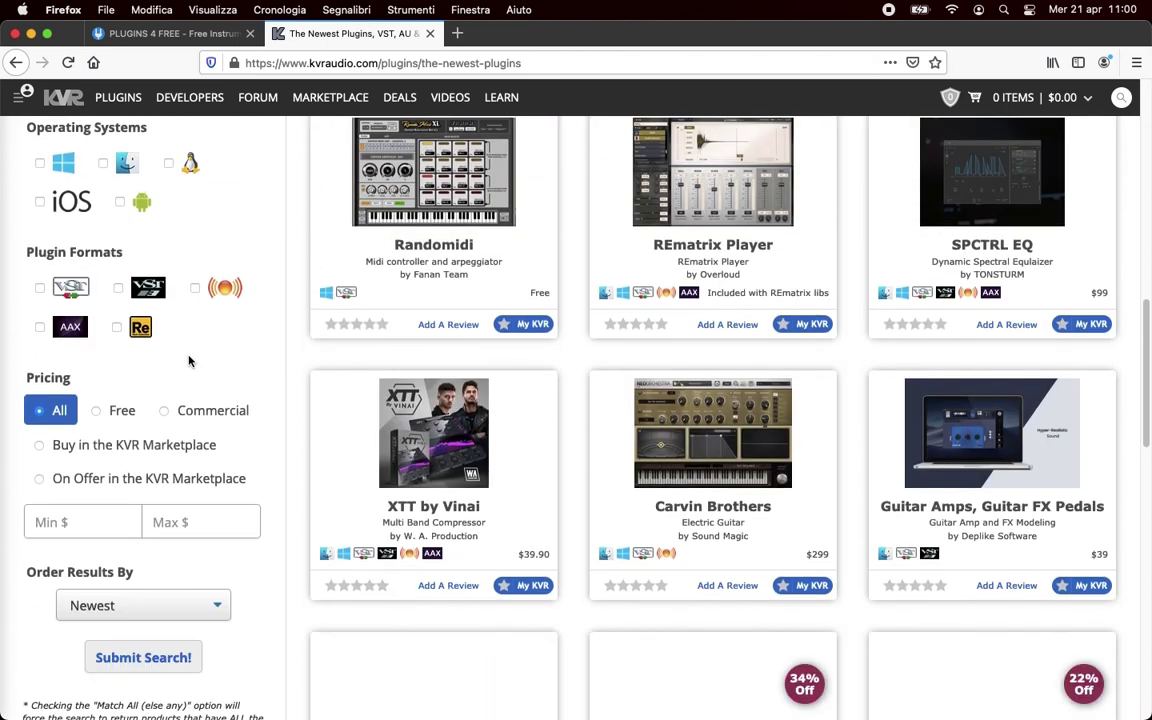
left_click(97, 414)
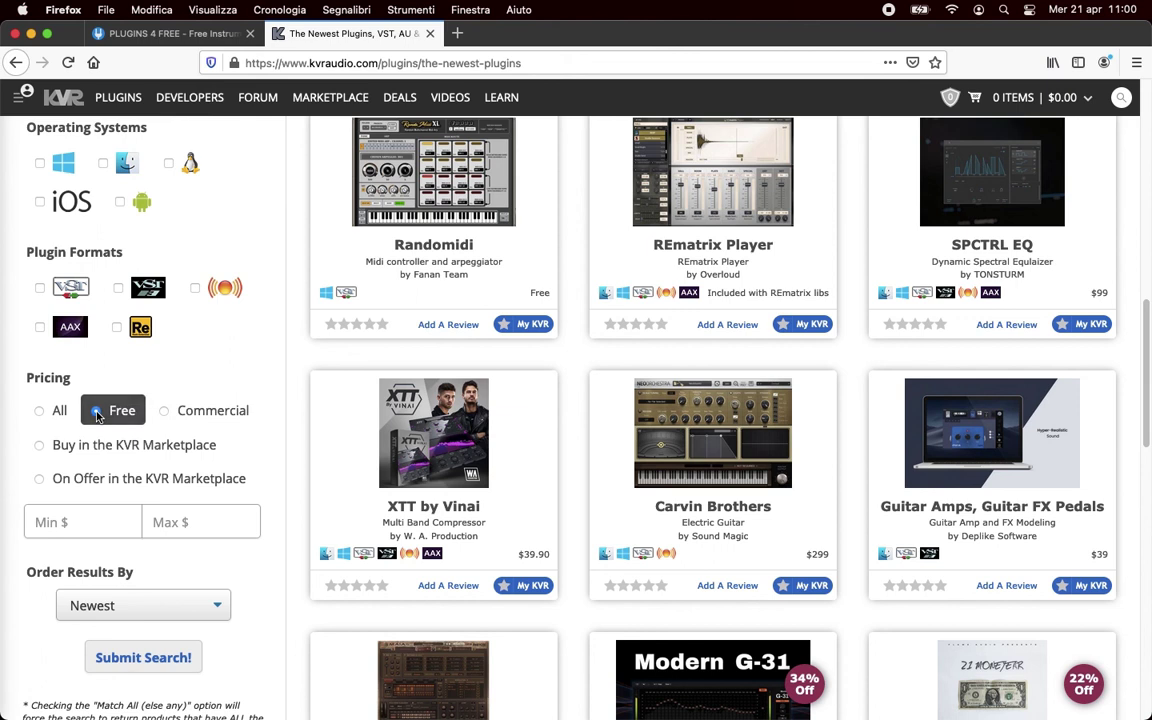
scroll(250, 378, "up", 1)
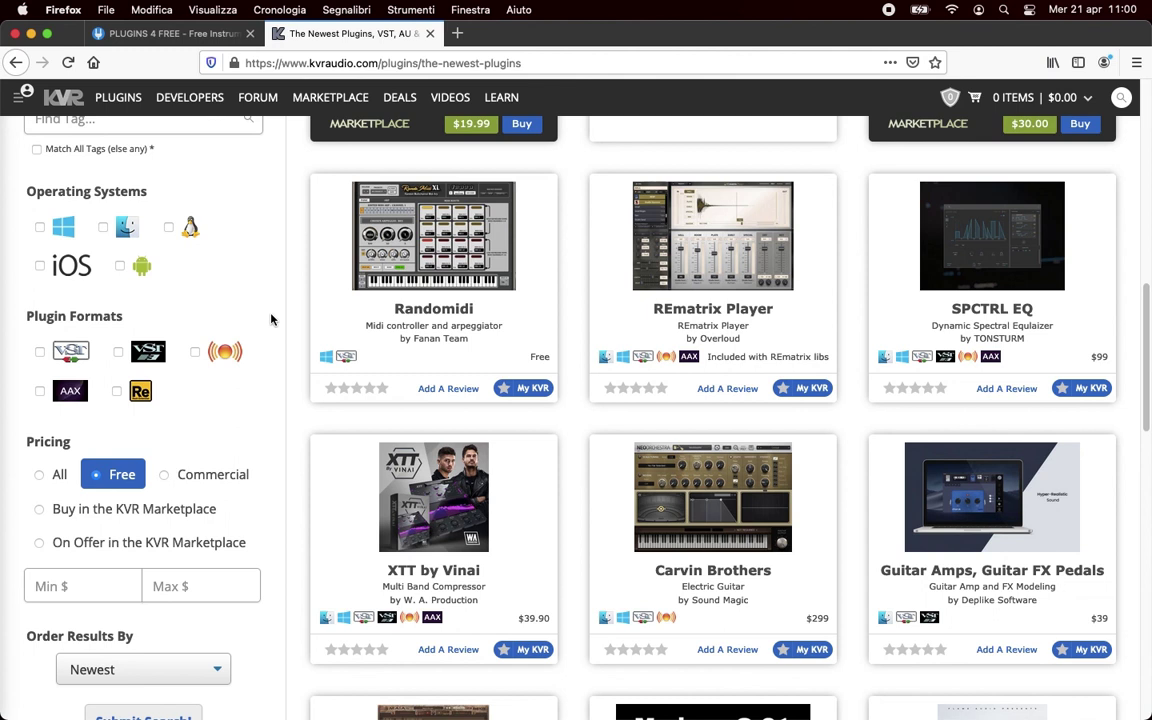
left_click(195, 355)
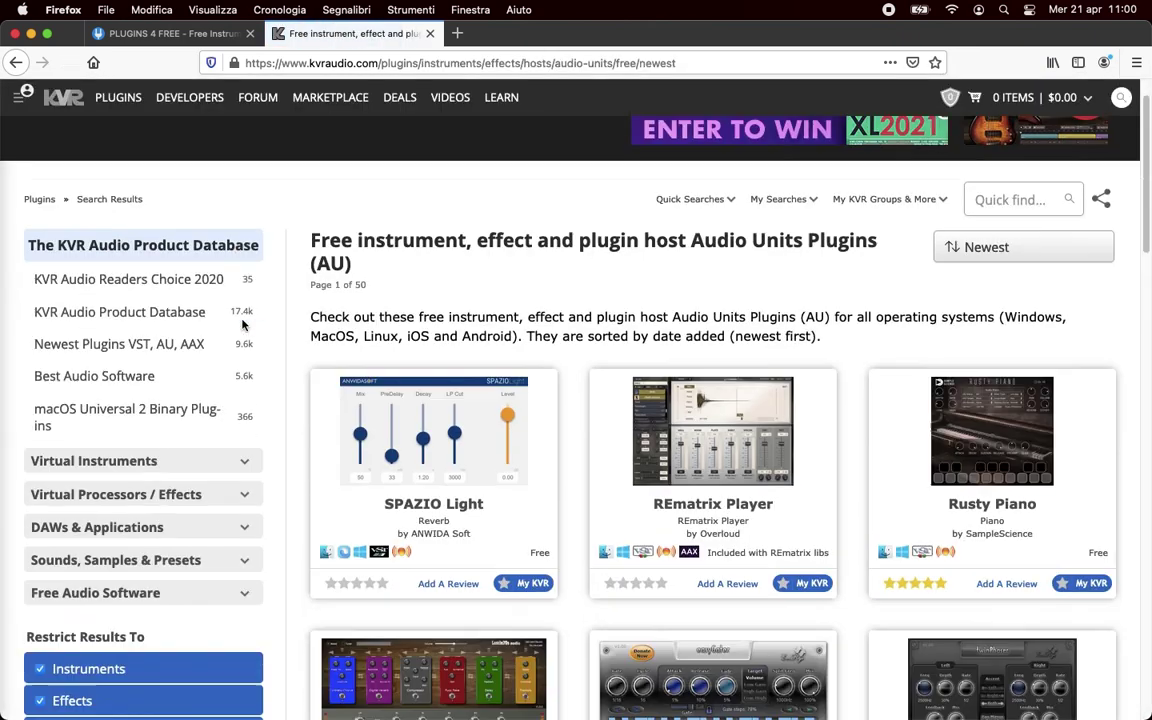
Look through the KVR Audio search results for free Audio Units instruments and effects.
scroll(240, 325, "down", 5)
scroll(242, 327, "up", 3)
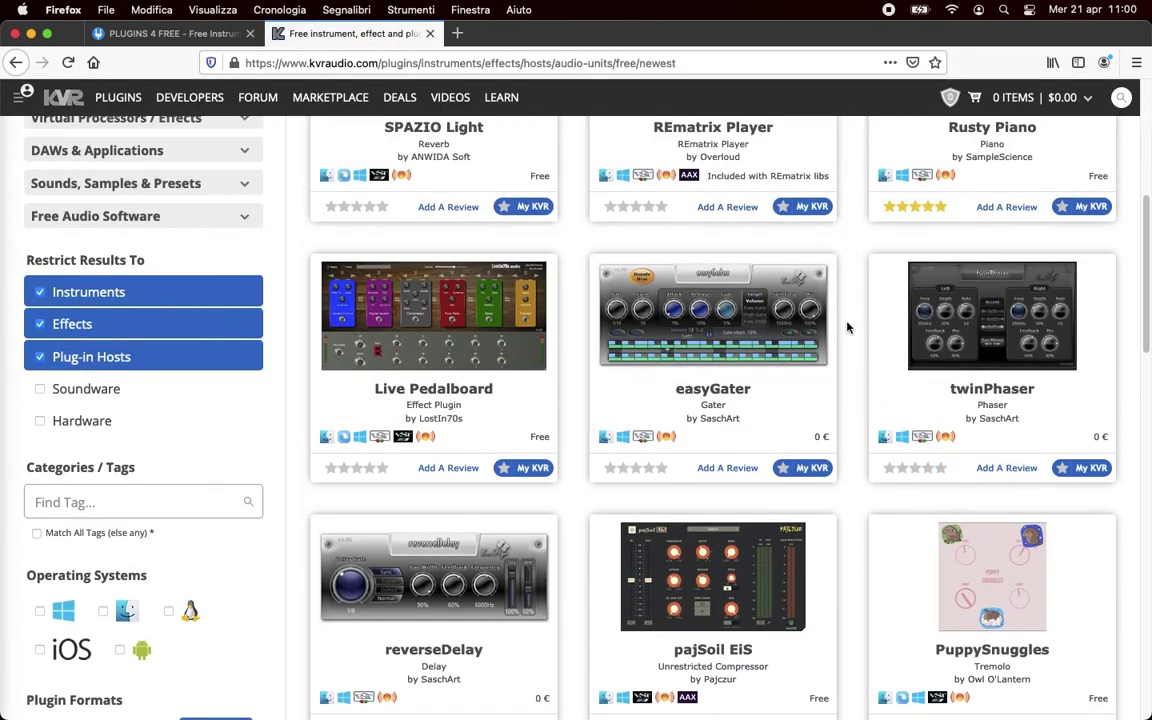
scroll(860, 327, "down", 4)
scroll(864, 327, "down", 6)
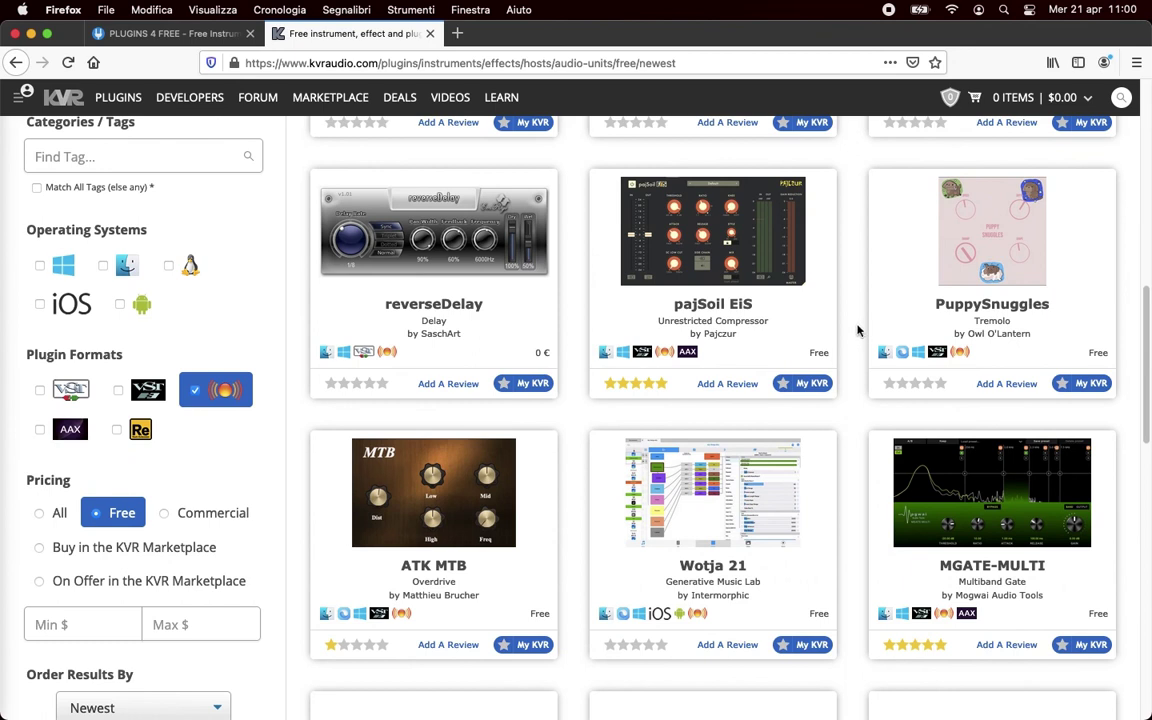
scroll(849, 333, "down", 2)
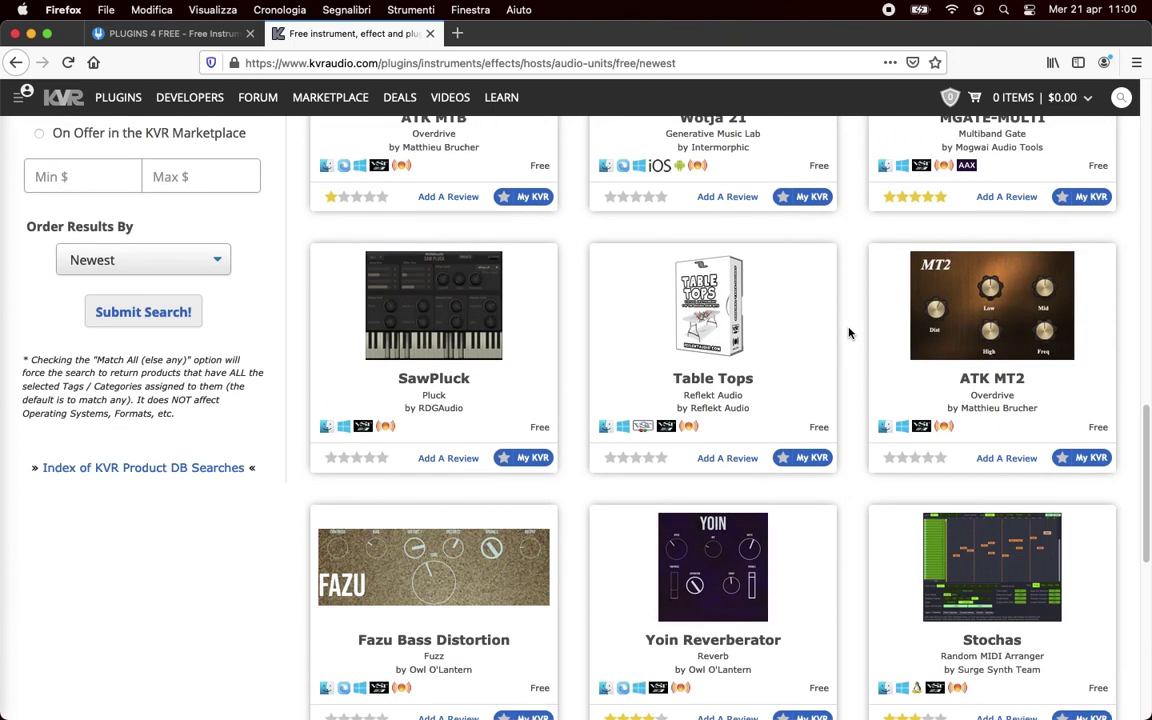